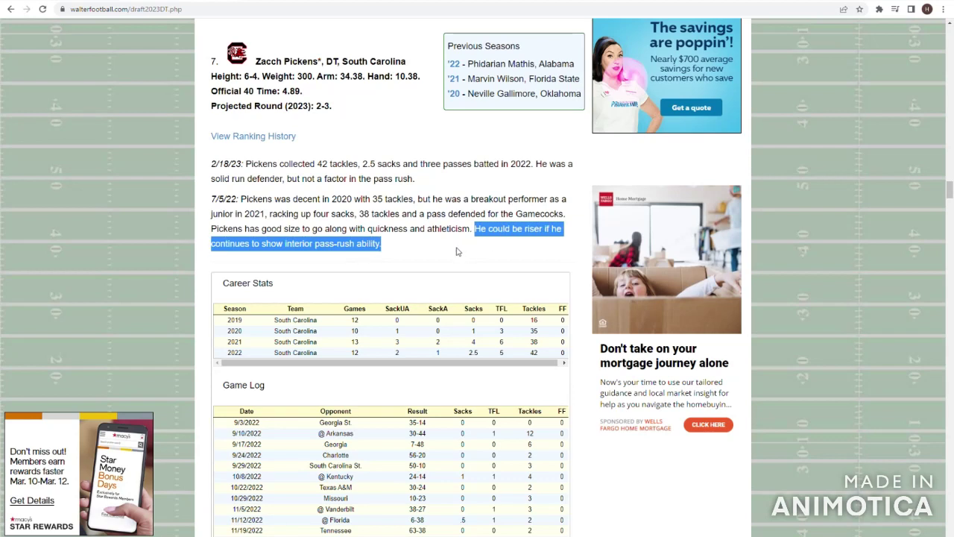
Review the South Carolina prospect's scouting notes on run defense and pass rush, plus his career defensive stats.
left_click(322, 252)
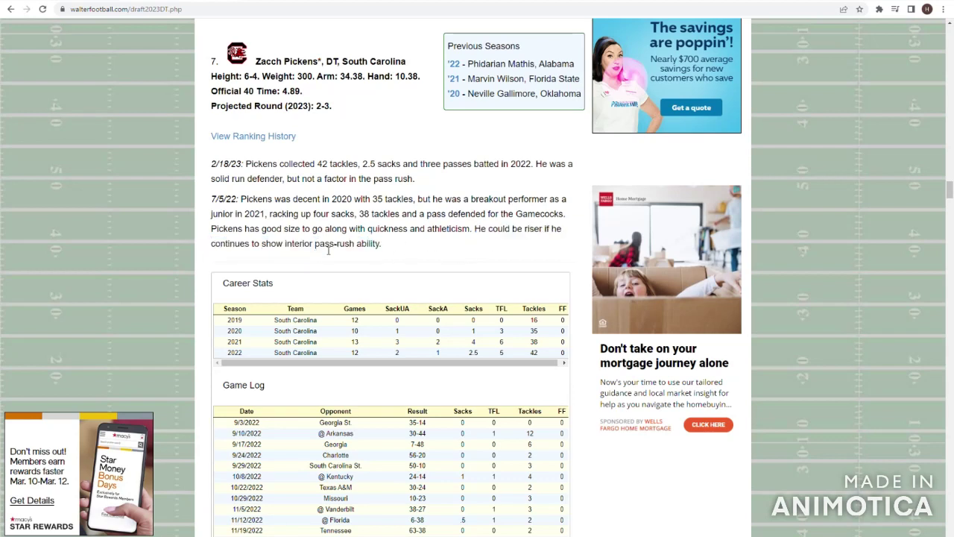
mouse_move(432, 184)
left_mouse_down()
mouse_move(287, 184)
mouse_move(426, 188)
left_mouse_up()
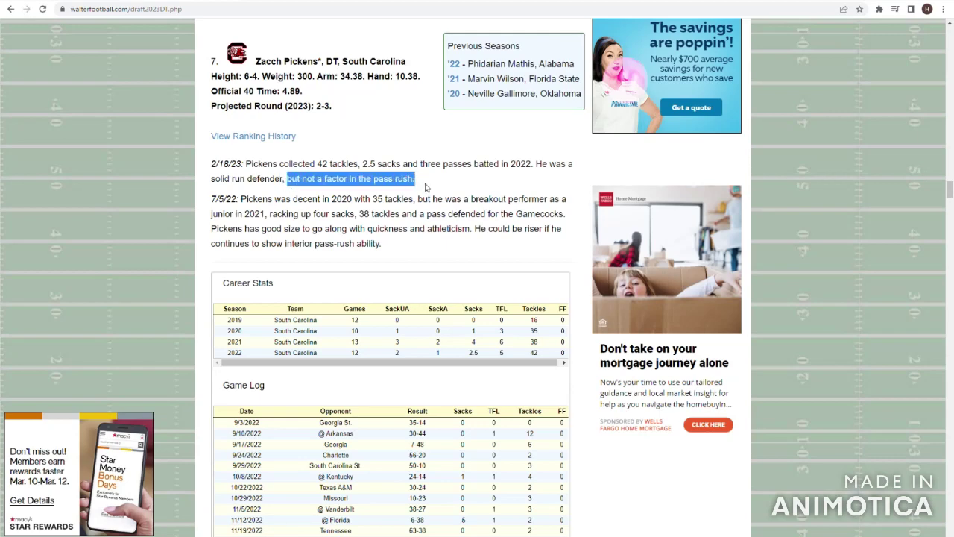
left_click(425, 187)
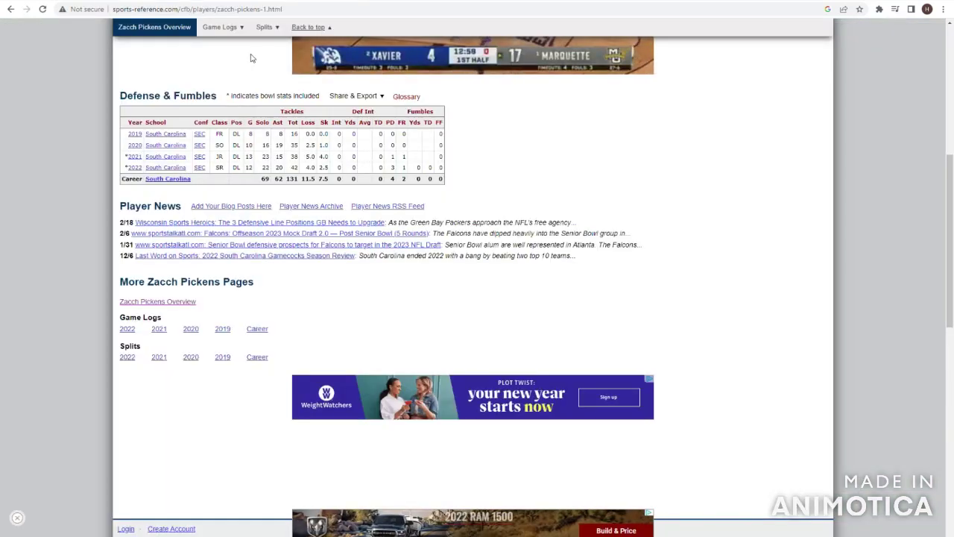
left_click(135, 123)
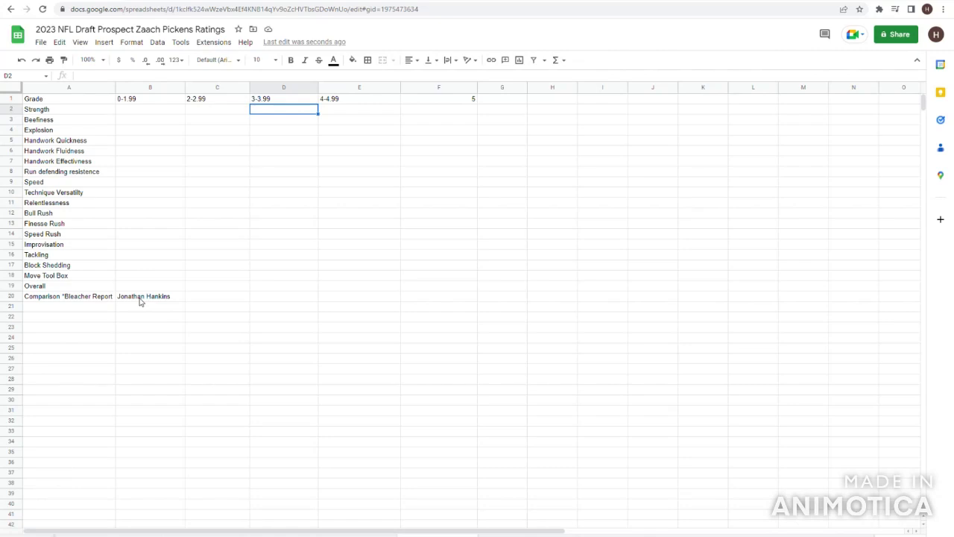
Switch to the prospect ratings spreadsheet and review the grading criteria from Strength through Handwork Effectivness.
key("Left")
key("Left")
key("Left")
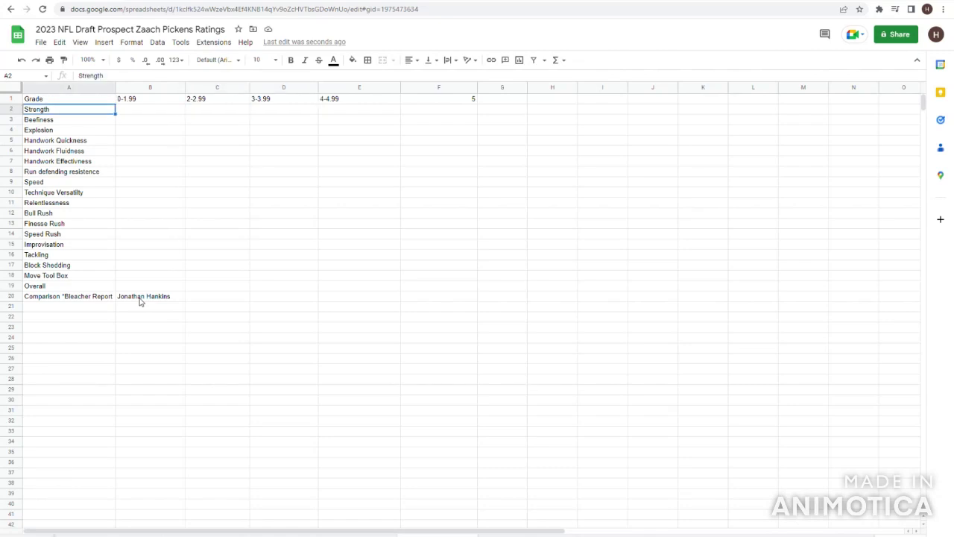
key("Down")
key("Up")
key("Down")
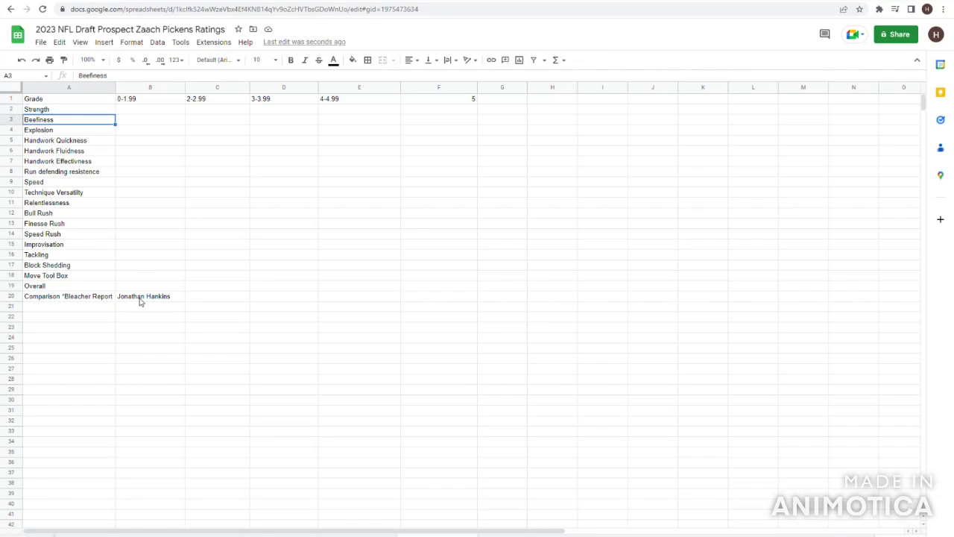
key("Down")
key("Down")
key("Down")
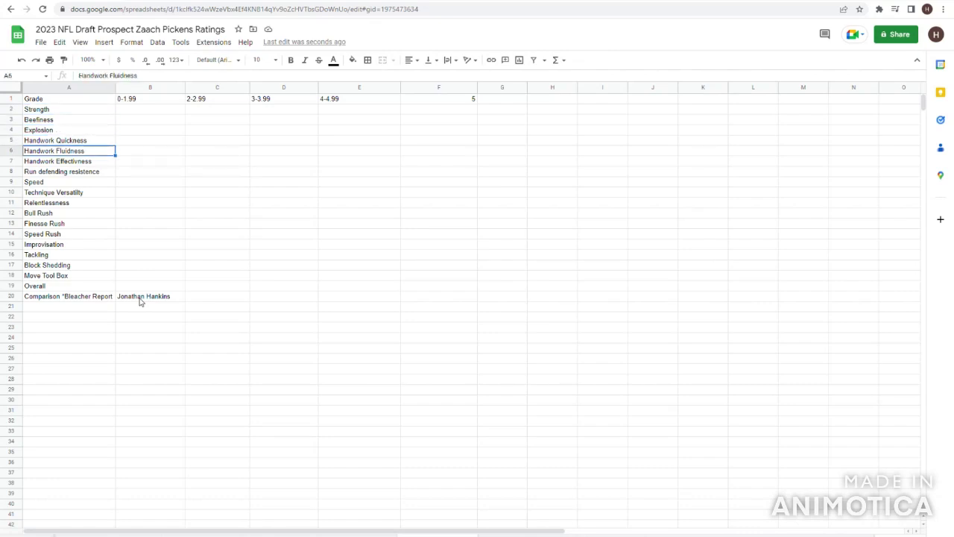
key("Down")
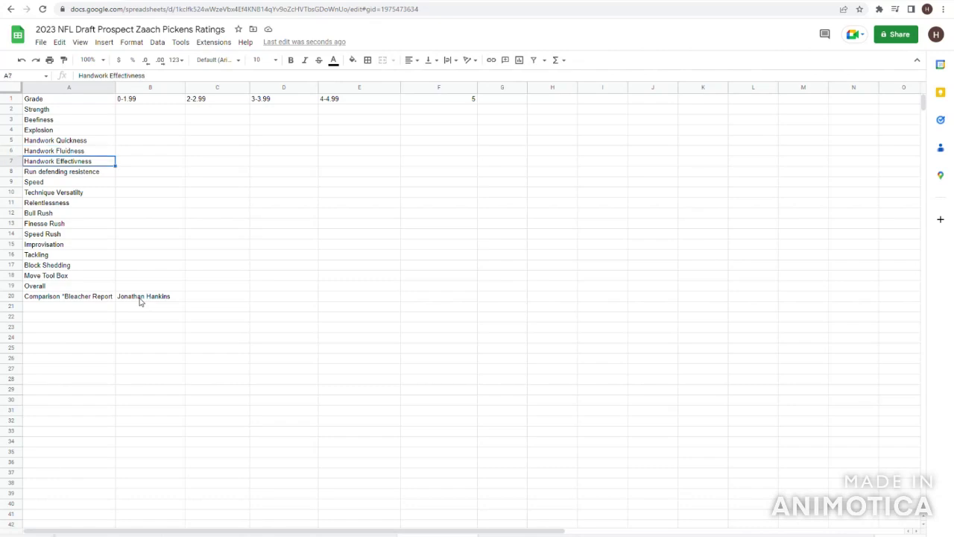
key("Down")
key("Up")
Try to correct the ending of the Handwork Effectivness label.
key("Return")
key("BackSpace")
key("BackSpace")
key("BackSpace")
type("ess")
key("Return")
Review the remaining grading criteria down to Overall, and the Bleacher Report comparison entry.
key("Down")
key("Down")
key("Down")
key("Down")
key("Down")
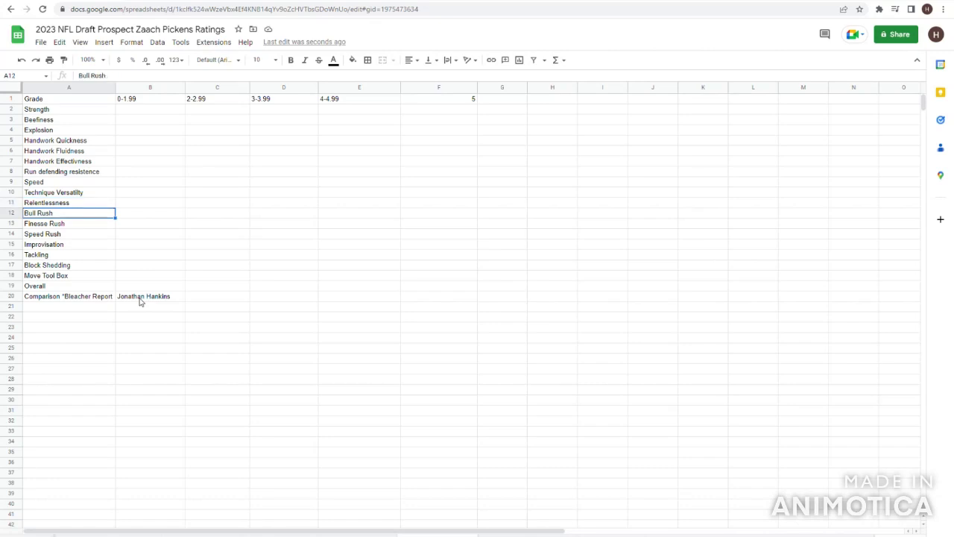
key("Down")
key("Down")
key("Down")
key("Down")
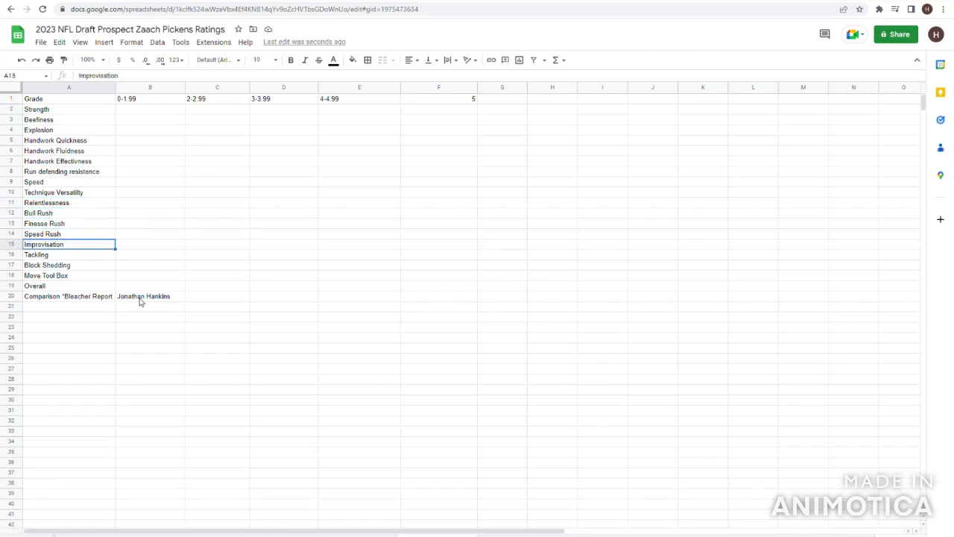
key("Down")
key("Down")
key("Down")
key("Right")
key("Right")
key("Left")
key("Left")
key("Right")
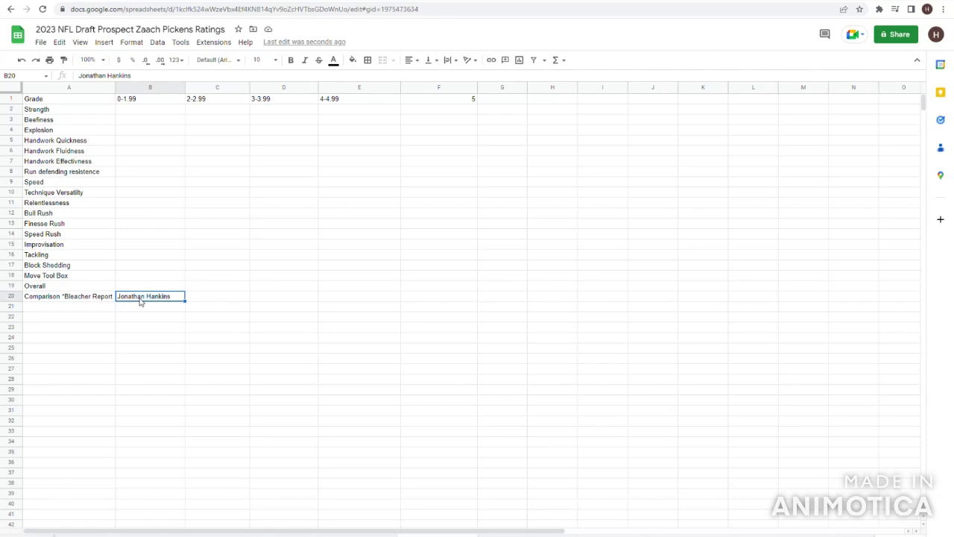
Review the grade range headings in row 1, starting with 0-1.99.
key("Up")
key("Up")
key("Up")
key("Up")
key("Up")
key("Up")
key("Up")
key("Up")
key("Up")
key("Up")
key("Up")
key("Up")
key("Up")
key("Up")
key("Up")
key("Up")
key("Up")
key("Up")
key("Up")
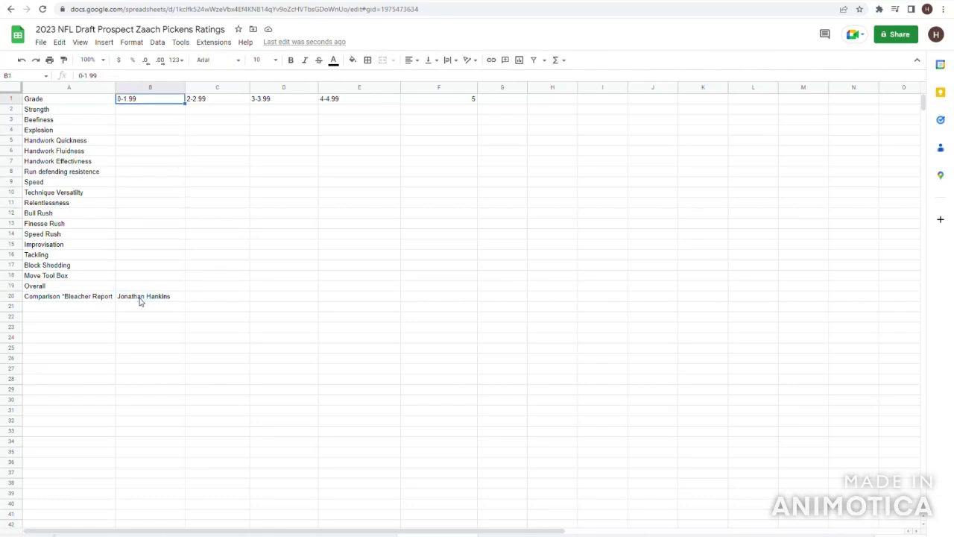
Enter 3.94 as the Strength grade in the 3-3.99 column.
key("Down")
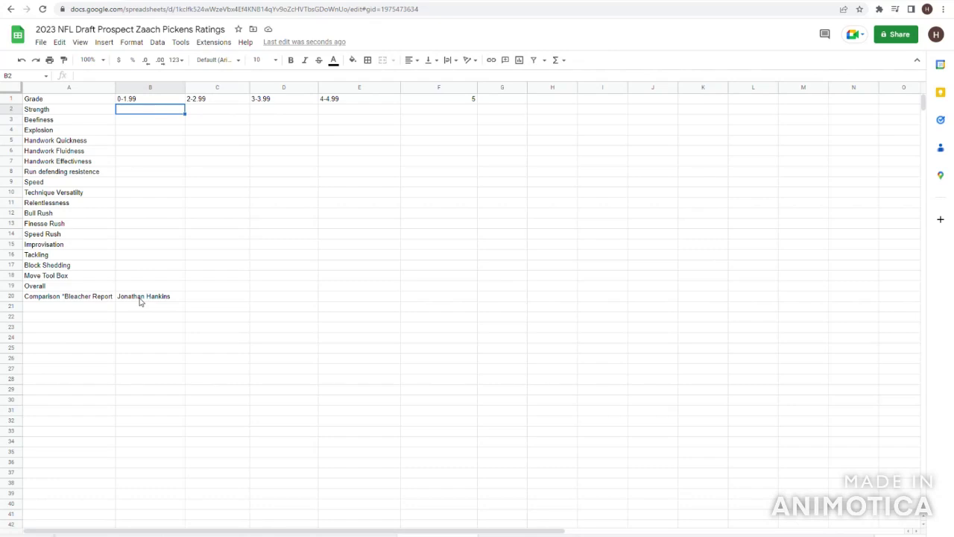
key("Left")
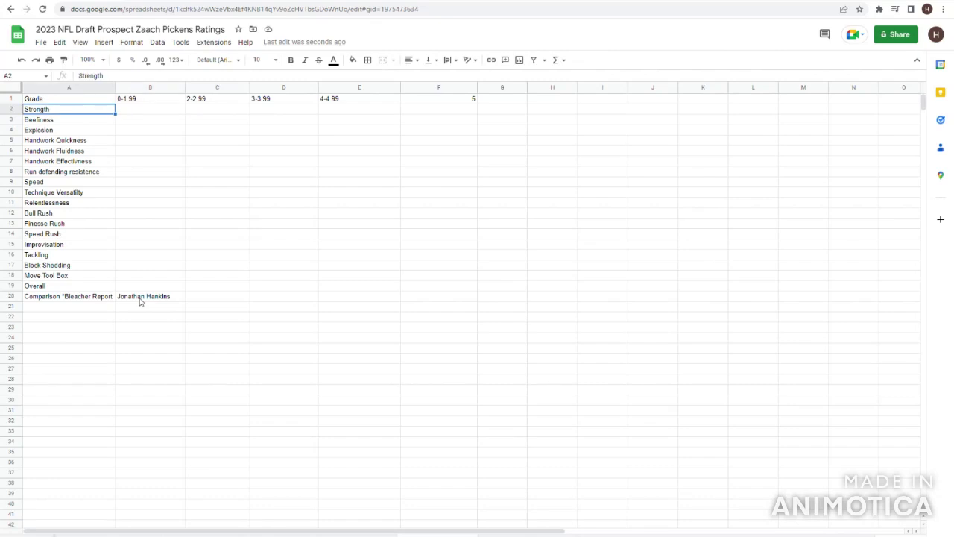
key("Right")
key("Right")
key("Right")
type("3,94")
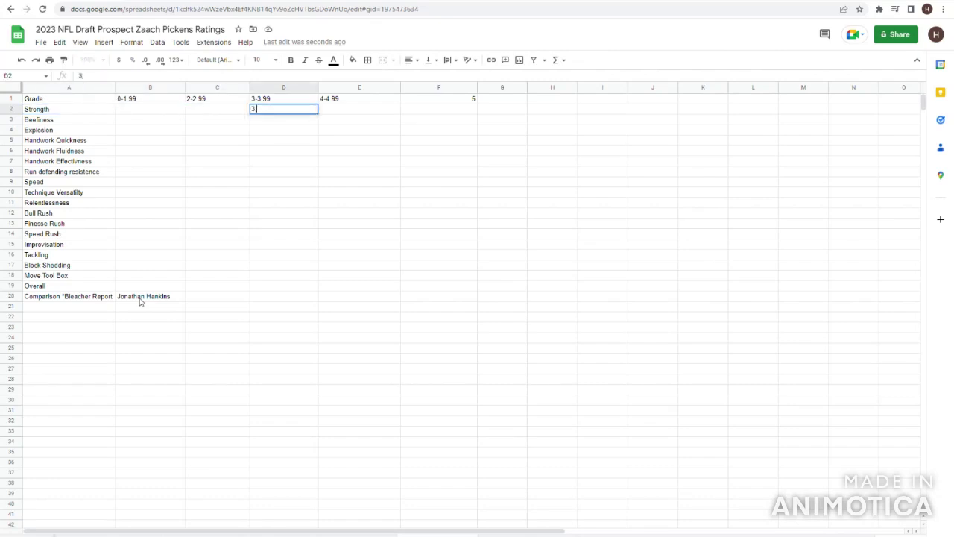
key("Return")
key("Up")
type("3.94")
key("Return")
key("Up")
key("Left")
key("Left")
key("Left")
key("Right")
key("Right")
key("Right")
key("Right")
key("Right")
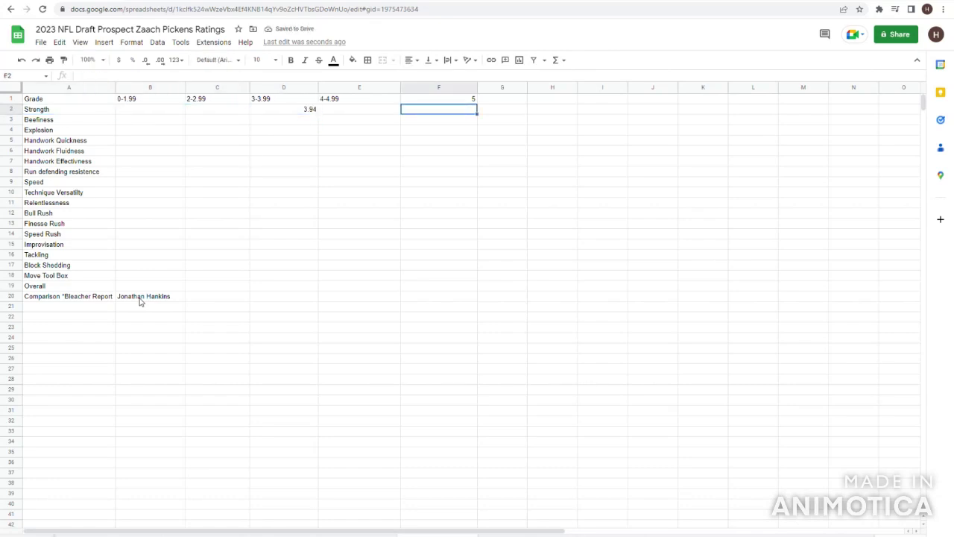
key("Left")
key("Left")
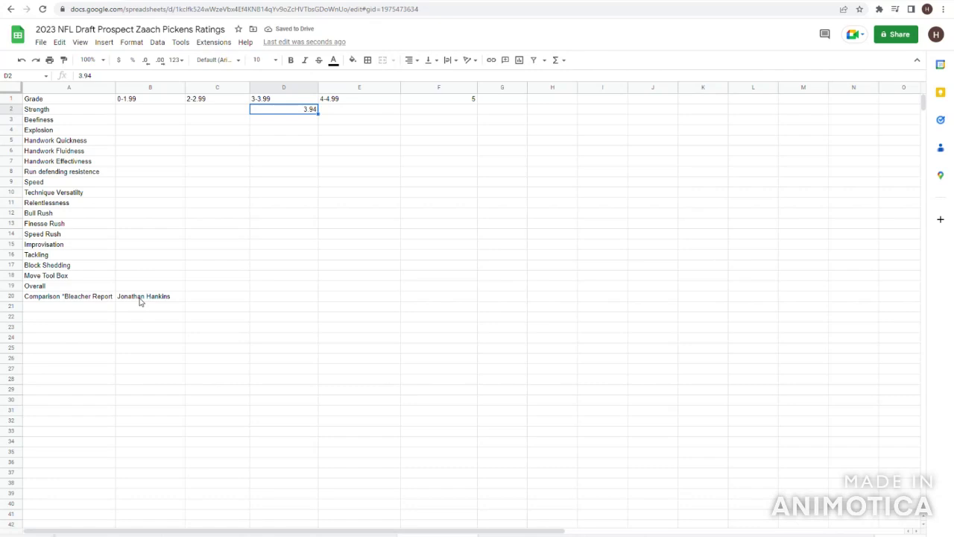
Enter 4 as the Beefiness grade in the 4-4.99 column.
key("Left")
key("Left")
key("Left")
key("Down")
key("Right")
key("Right")
key("Right")
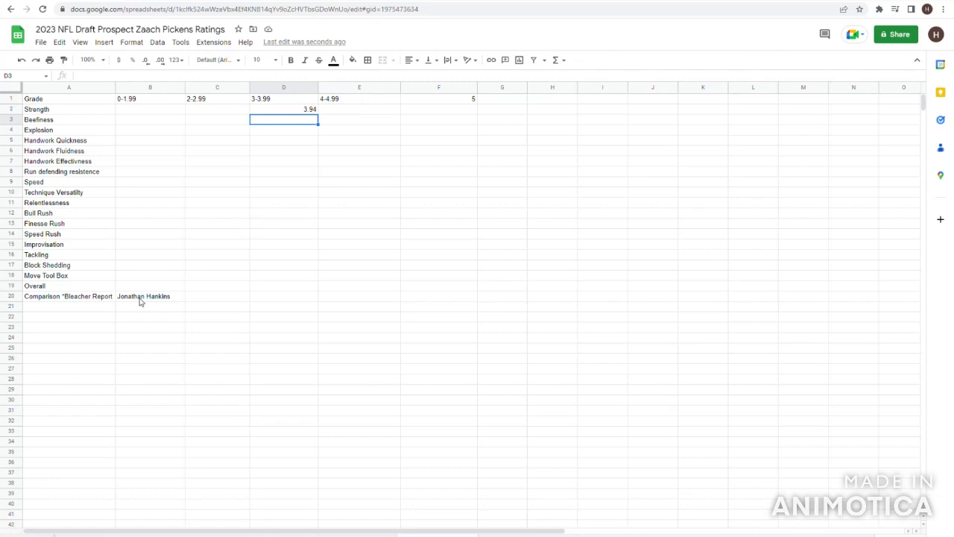
key("Right")
type("4")
key("Right")
key("Left")
key("Up")
key("Up")
key("Down")
key("Down")
key("Down")
key("Up")
key("Left")
key("Right")
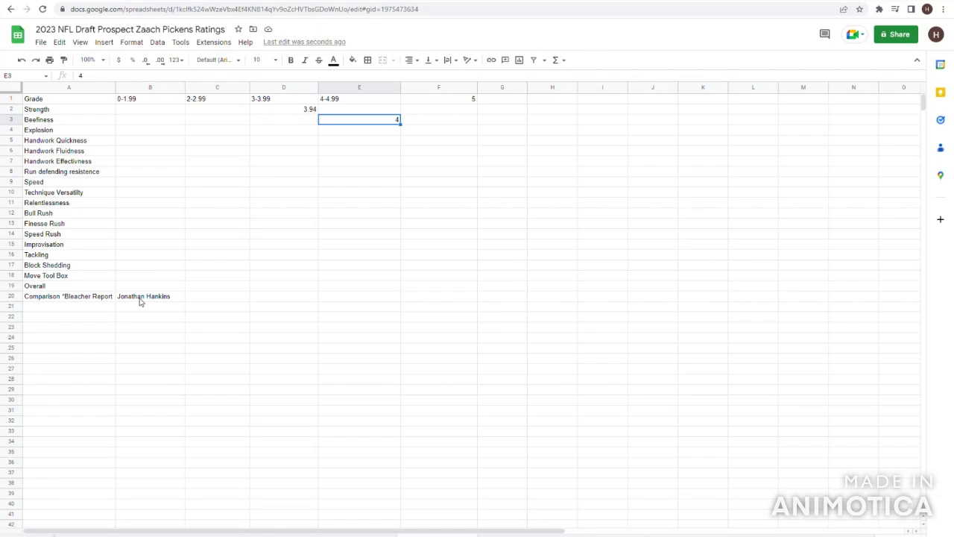
Enter 3.3 as the Explosion grade in the 3-3.99 column.
key("Down")
key("Left")
key("Left")
key("Left")
key("Left")
key("Right")
key("Right")
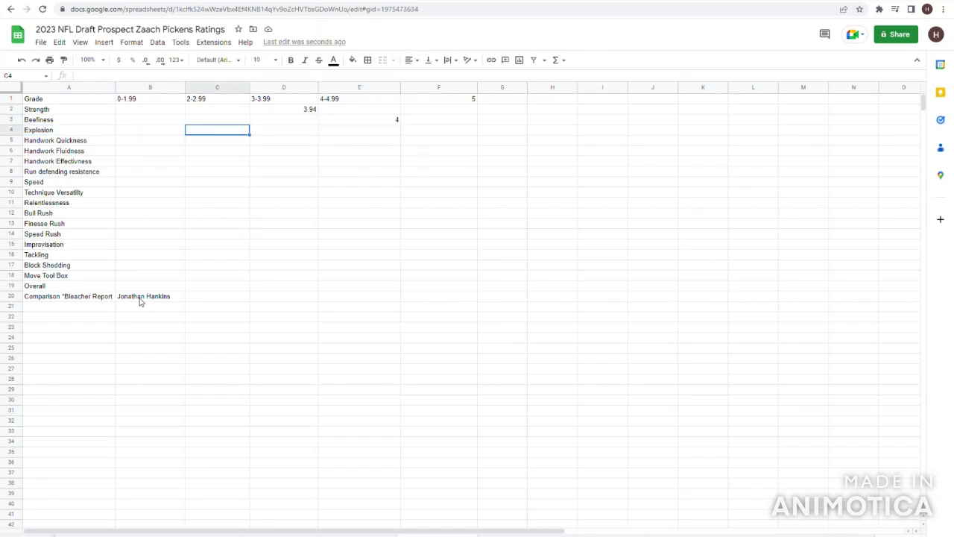
key("Right")
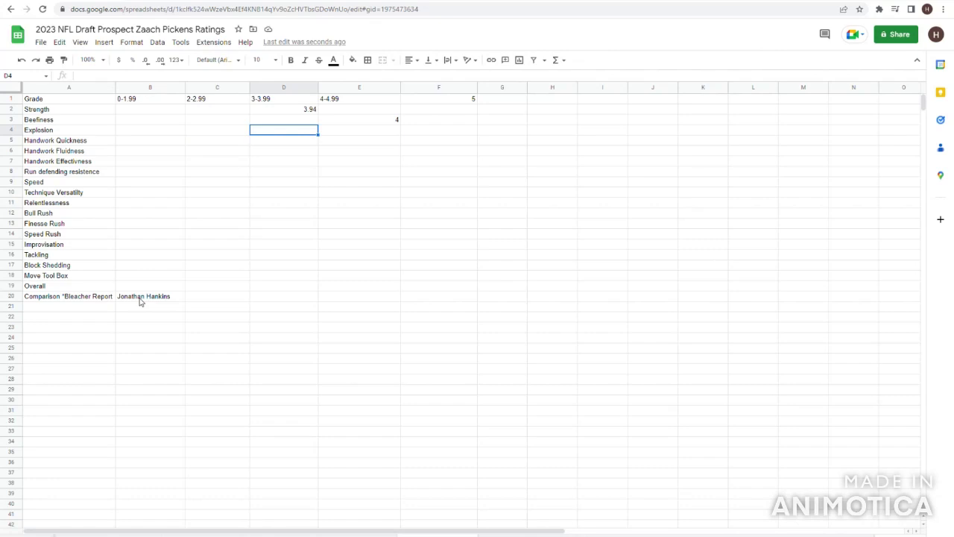
type("3.3")
key("Right")
Enter 2.5 as the Handwork Quickness grade in the 2-2.99 column.
key("Left")
key("Down")
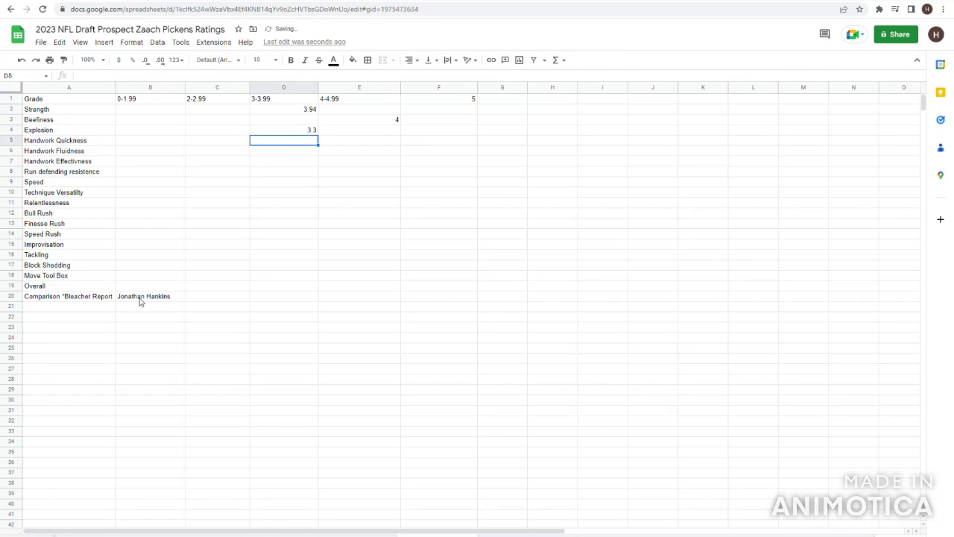
key("Left")
key("Left")
key("Left")
key("Right")
key("Right")
key("Right")
key("Right")
key("Left")
key("Left")
type("2.5")
key("ctrl+Return")
Enter 2.7 as the Handwork Fluidness grade in the 2-2.99 column.
key("Left")
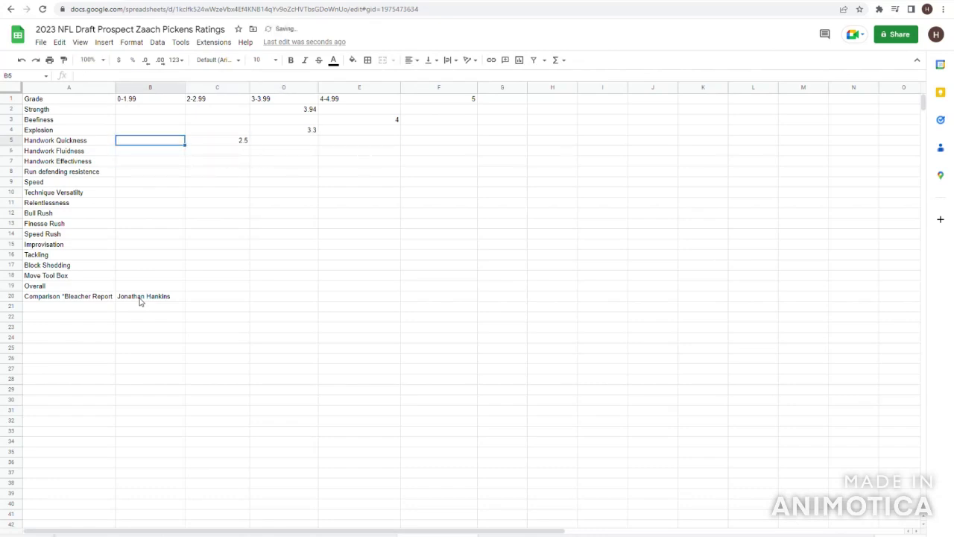
key("Right")
key("Right")
key("Left")
key("Left")
key("Left")
key("Down")
key("Down")
key("Up")
key("Right")
key("Right")
key("Right")
key("Left")
key("Up")
key("Left")
key("Down")
key("Left")
key("Right")
key("Right")
key("Right")
key("Left")
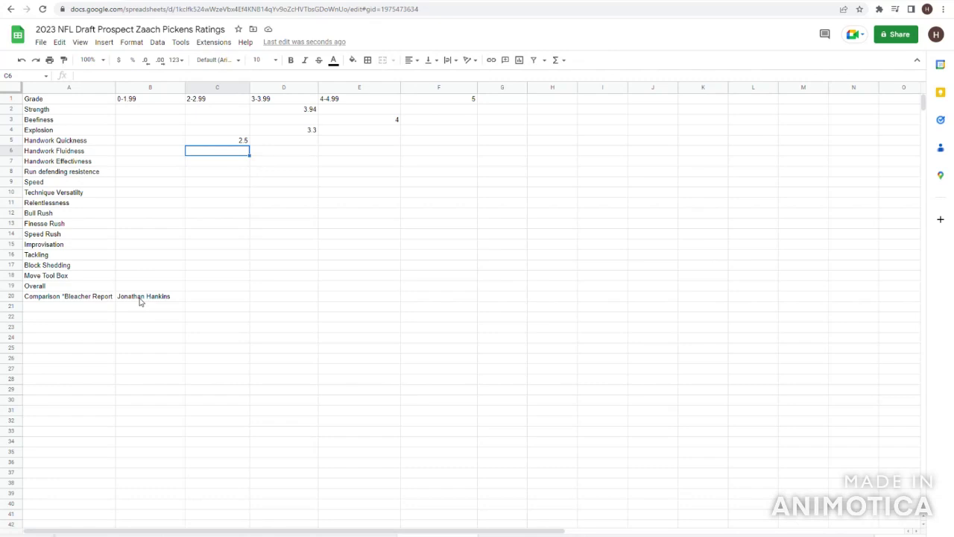
type("2.7")
key("Right")
Enter 3.1 as the Handwork Effectivness grade in the 3-3.99 column.
key("Left")
key("Left")
key("Left")
key("Down")
key("Right")
key("Right")
key("Right")
key("Left")
key("Right")
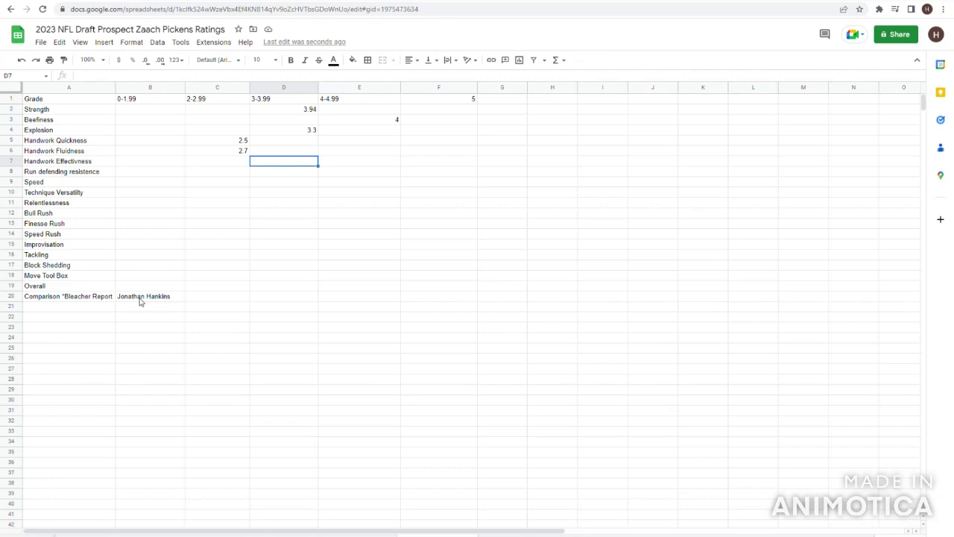
type("3.1")
key("Left")
Enter 3.6 as the Run defending resistence grade in the 3-3.99 column.
key("Down")
key("Left")
key("Left")
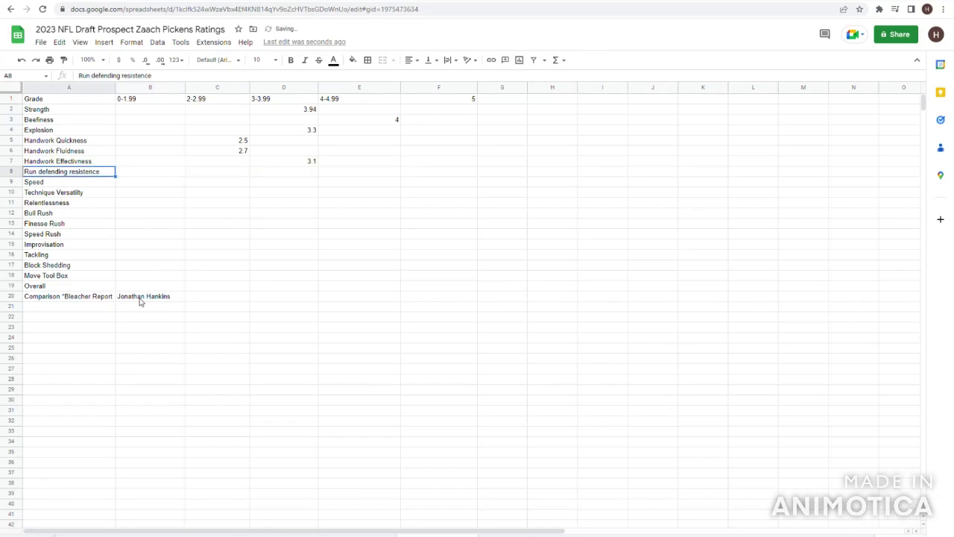
key("Right")
key("Right")
key("Right")
key("Left")
key("Left")
key("Left")
key("Right")
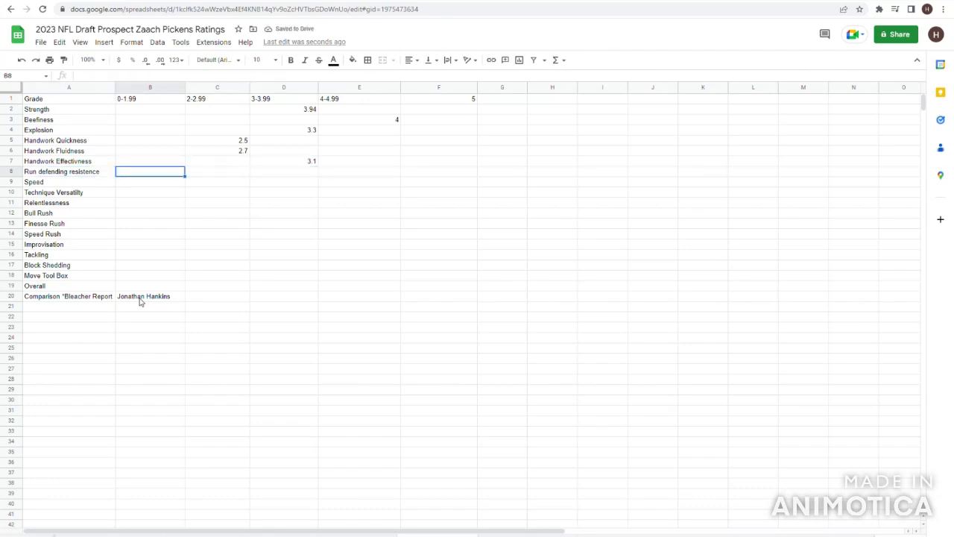
key("Right")
key("Right")
type("3.6")
key("Return")
key("Left")
key("Up")
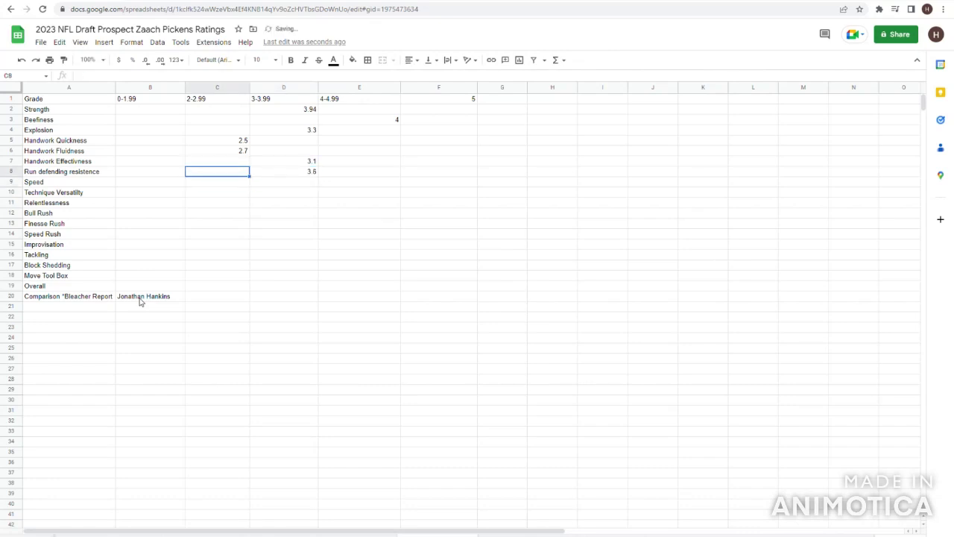
key("Right")
key("Right")
key("Left")
key("Left")
key("Left")
key("Left")
key("Right")
key("Right")
key("Right")
key("Right")
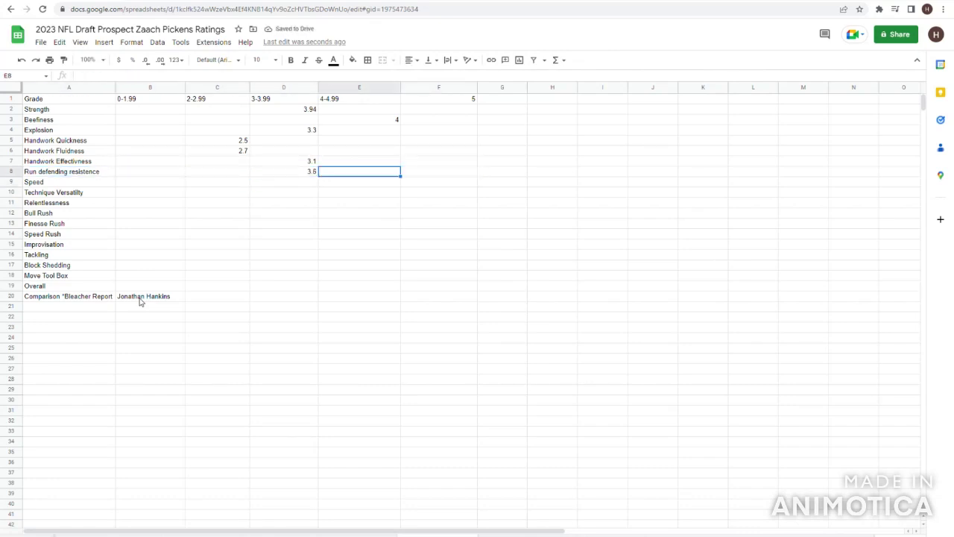
key("Left")
key("Left")
key("Left")
key("Left")
key("Right")
key("Right")
key("Right")
key("Right")
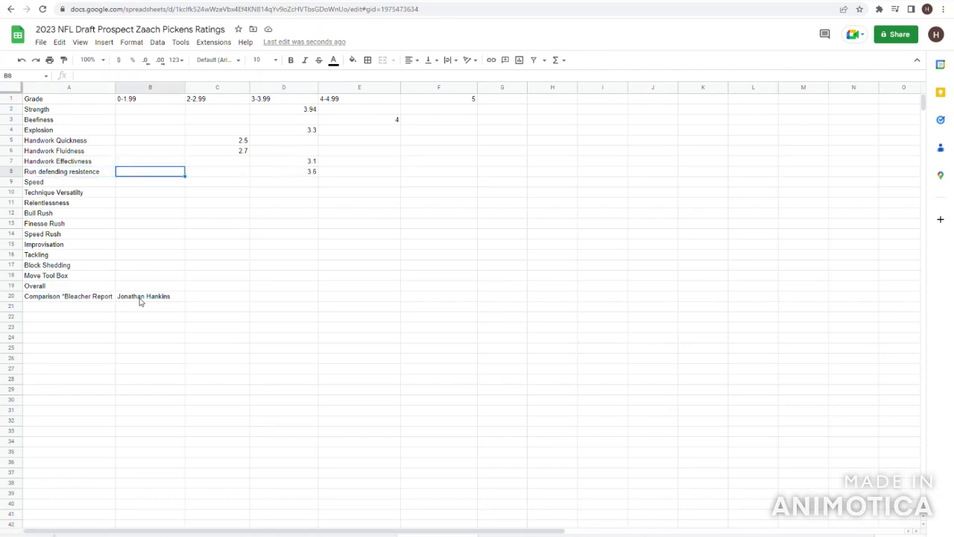
Enter 3.4 as the Speed grade in the 3-3.99 column.
key("Left")
key("Down")
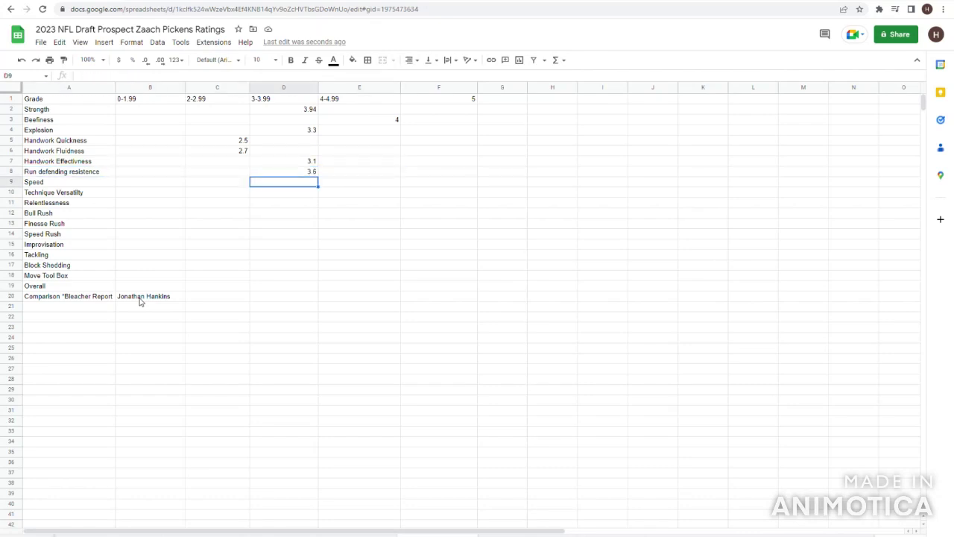
key("Left")
key("Left")
key("Left")
key("Right")
key("Right")
key("Right")
type("3.4")
key("Return")
Enter 2.4 as the Technique Versatilty grade in the 2-2.99 column.
key("Left")
key("Left")
key("Left")
key("Right")
key("Right")
key("Right")
key("Right")
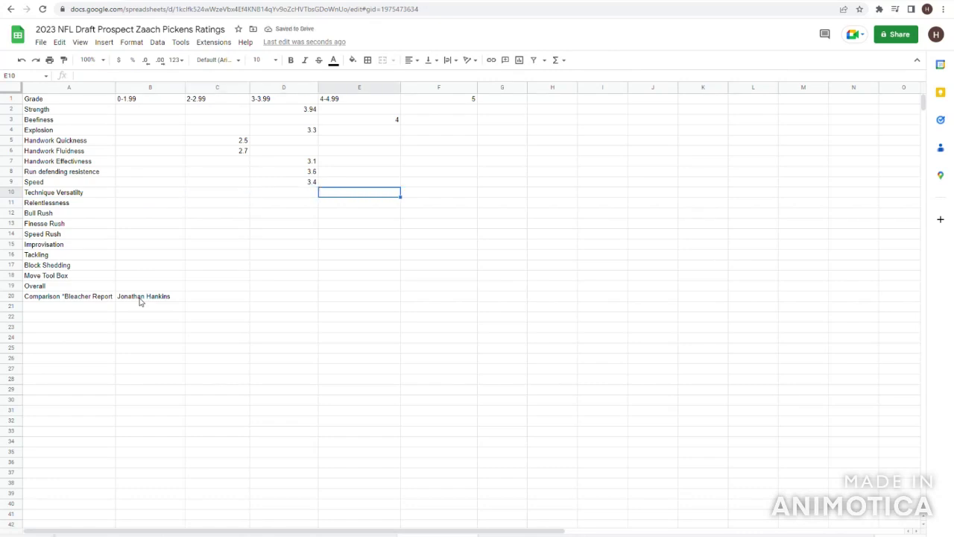
key("Left")
key("Left")
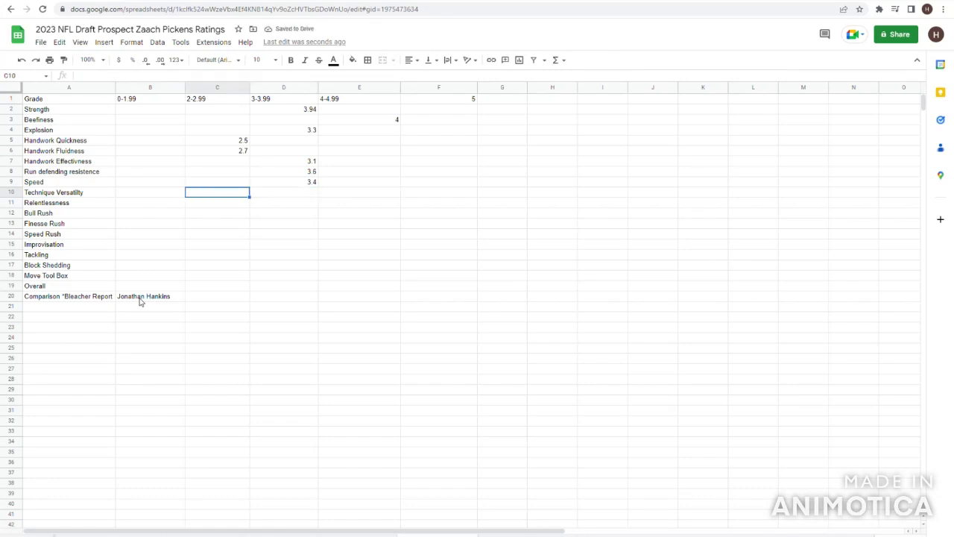
type("2.4")
key("Right")
key("Left")
key("Left")
key("Left")
key("Up")
key("Down")
key("Right")
key("Right")
key("Right")
key("Right")
key("Right")
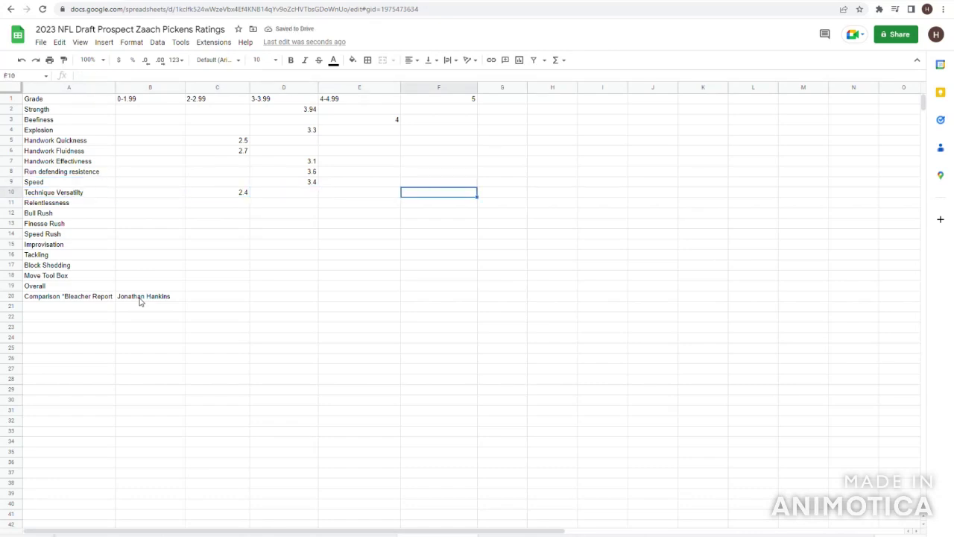
key("Left")
key("Home")
key("Right")
key("Right")
key("Right")
key("Left")
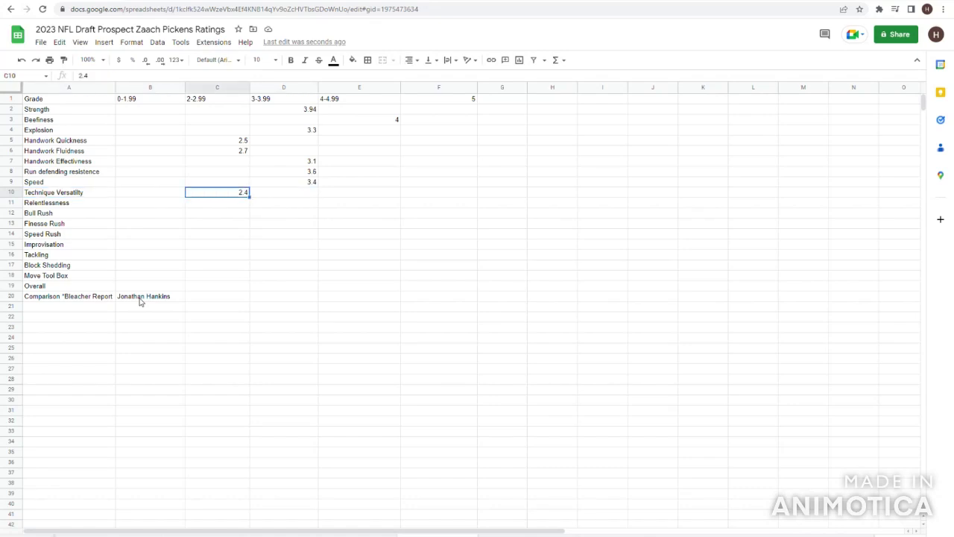
Enter 2.8 as the Relentlessness grade in the 2-2.99 column.
key("Left")
key("Left")
key("Right")
key("Down")
key("Right")
key("Right")
key("Left")
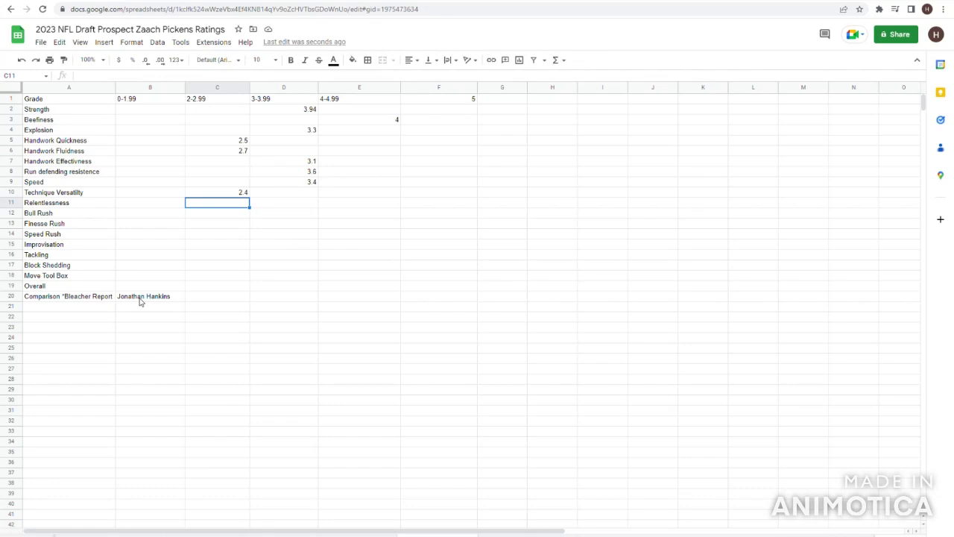
type("2.8")
key("Left")
Enter 3.4 as the Bull Rush grade in the 3-3.99 column.
key("Left")
key("Down")
key("Right")
key("Right")
key("Right")
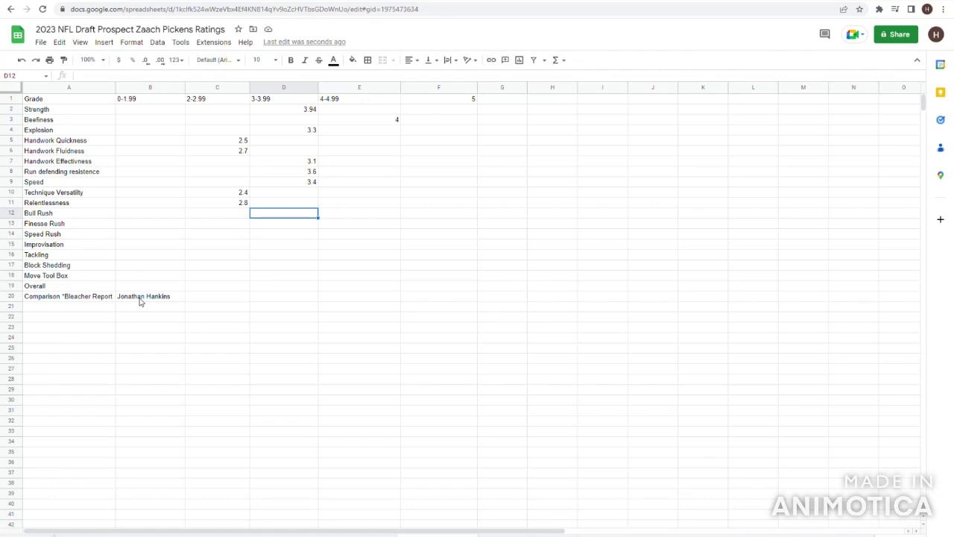
type("3.4")
key("Return")
Review the handwork grades entered in the 2-2.99 column as a reference for the Finesse Rush grade.
key("Left")
key("Left")
key("Right")
key("Right")
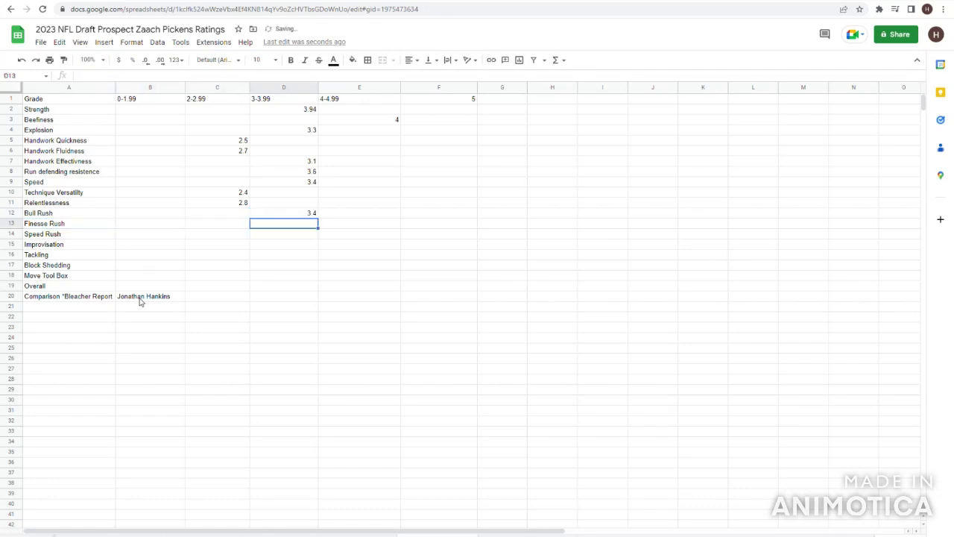
key("Left")
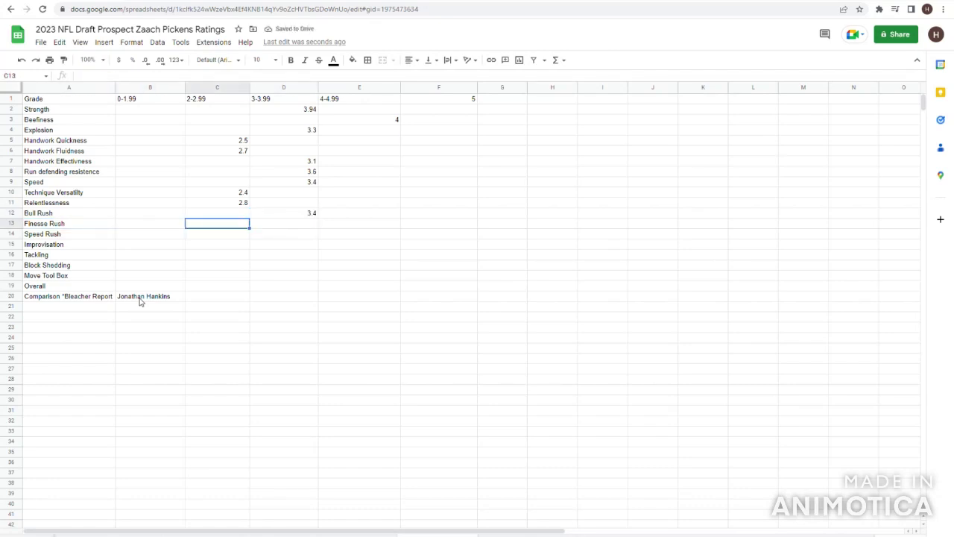
key("Up")
key("Up")
key("Up")
key("Up")
key("Up")
key("Up")
key("Up")
key("Left")
key("Left")
key("Right")
key("Right")
key("Up")
key("Down")
key("Down")
key("Down")
key("Down")
key("Down")
key("Down")
key("Down")
key("Down")
key("Down")
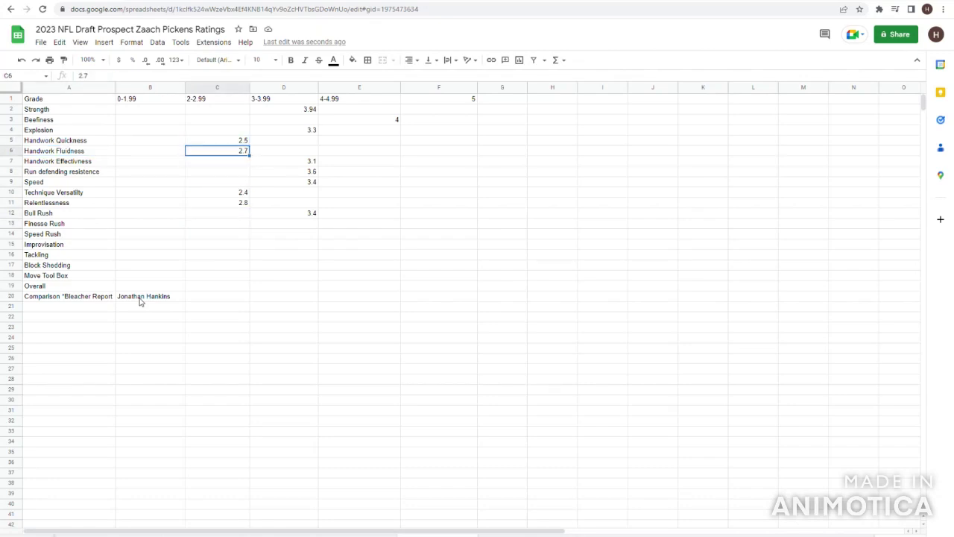
key("Up")
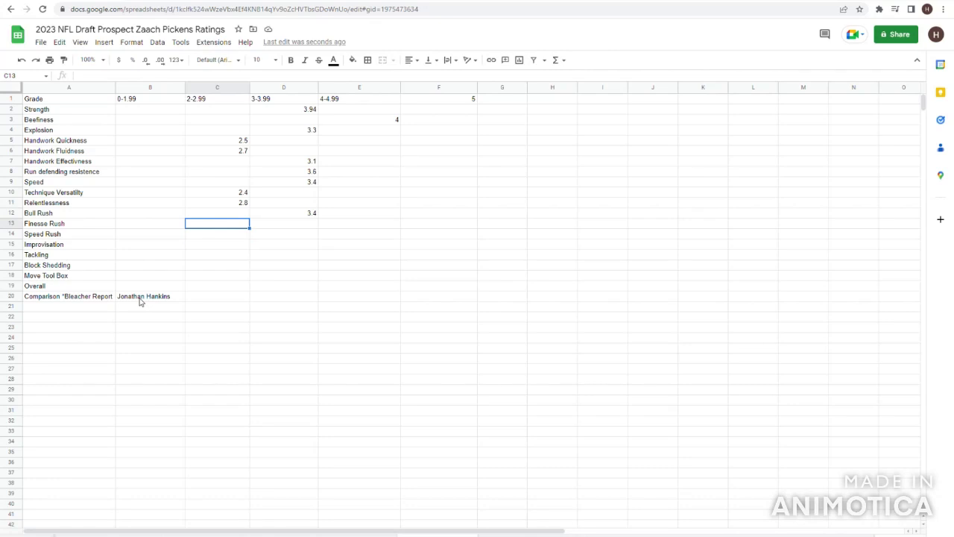
Enter 2.4 as the Finesse Rush grade in the 2-2.99 column.
type("2.4")
key("Right")
key("Left")
Enter 2.5 as the Speed Rush grade in the 2-2.99 column.
key("Down")
key("Left")
key("Right")
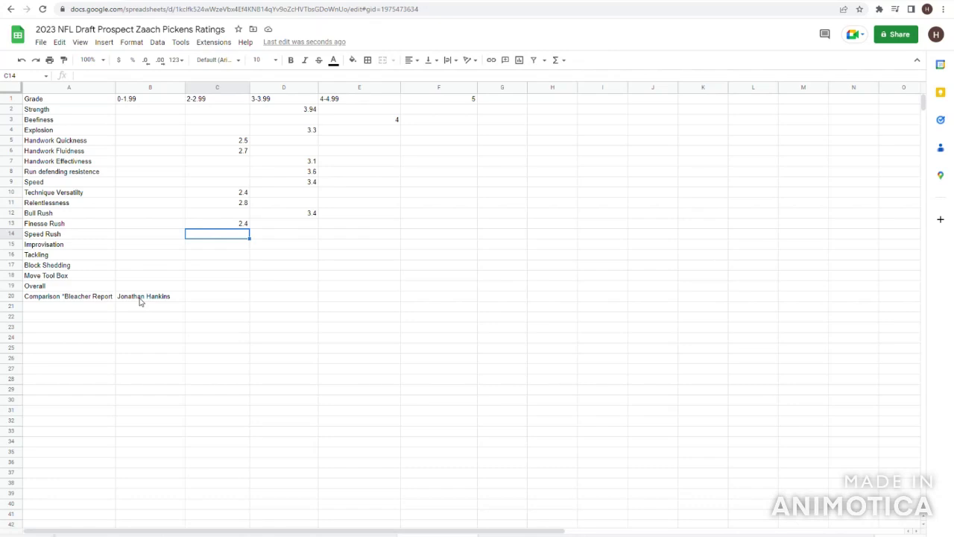
type("2.5")
key("Tab")
key("Return")
Enter 2.8 as the Improvisation grade in the 2-2.99 column.
key("Right")
key("Left")
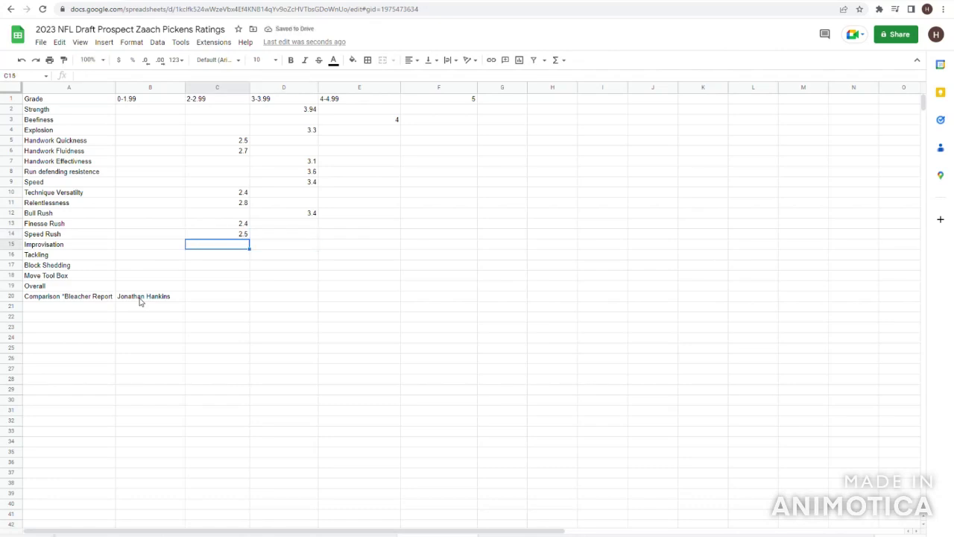
type("2.8")
key("Up")
Review the grades already entered for the earlier criteria, up to the header row and back to Explosion.
key("Up")
key("Up")
key("Up")
key("Up")
key("Up")
key("Up")
key("Up")
key("Up")
key("Up")
key("Up")
key("Up")
key("Up")
key("Up")
key("Down")
key("Down")
key("Down")
key("Right")
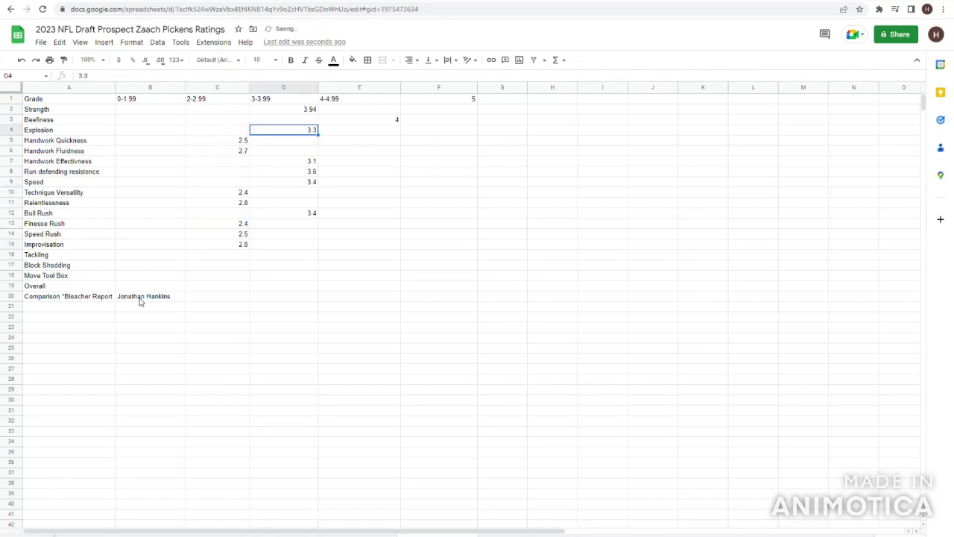
Enter 2.9 as the Tackling grade in the 2-2.99 column.
key("Tab")
key("Return")
key("Up")
key("Up")
key("Left")
key("Down")
key("Down")
key("Down")
key("Down")
key("Down")
key("Down")
key("Down")
key("Down")
key("Down")
key("Down")
key("Down")
key("Down")
key("Down")
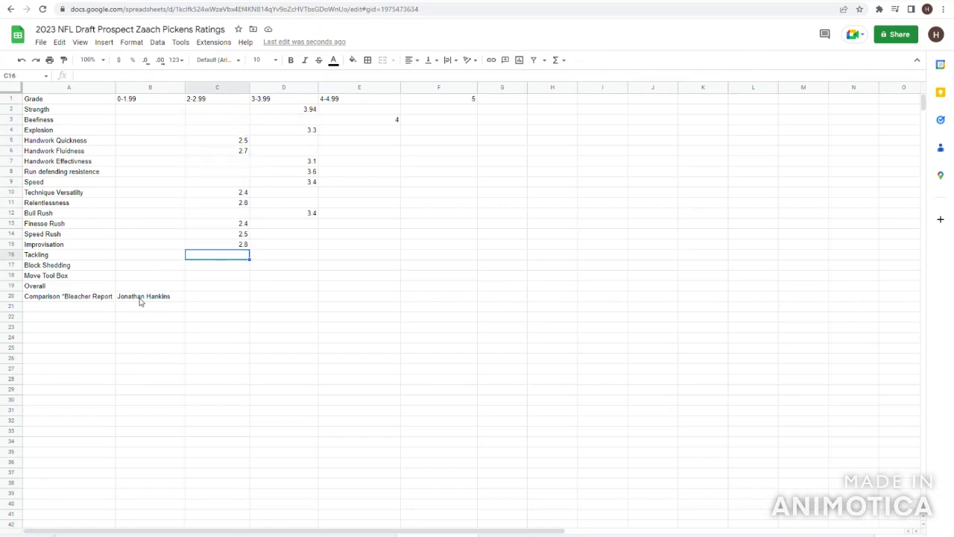
key("Right")
key("Left")
key("Right")
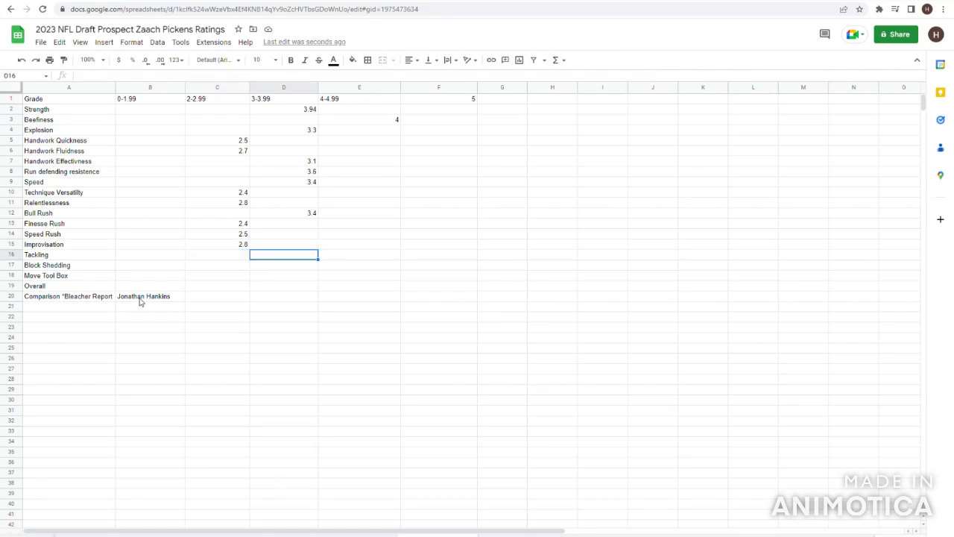
key("Left")
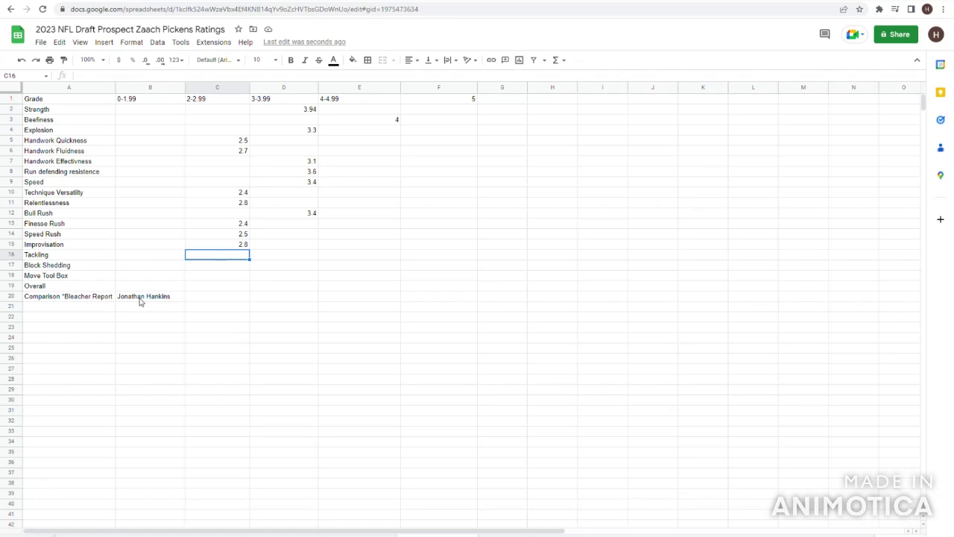
type("2.8")
key("BackSpace")
type("9")
key("Return")
Review the grades already entered in the 2-2.99 column for the rush, Improvisation and Tackling criteria.
key("Left")
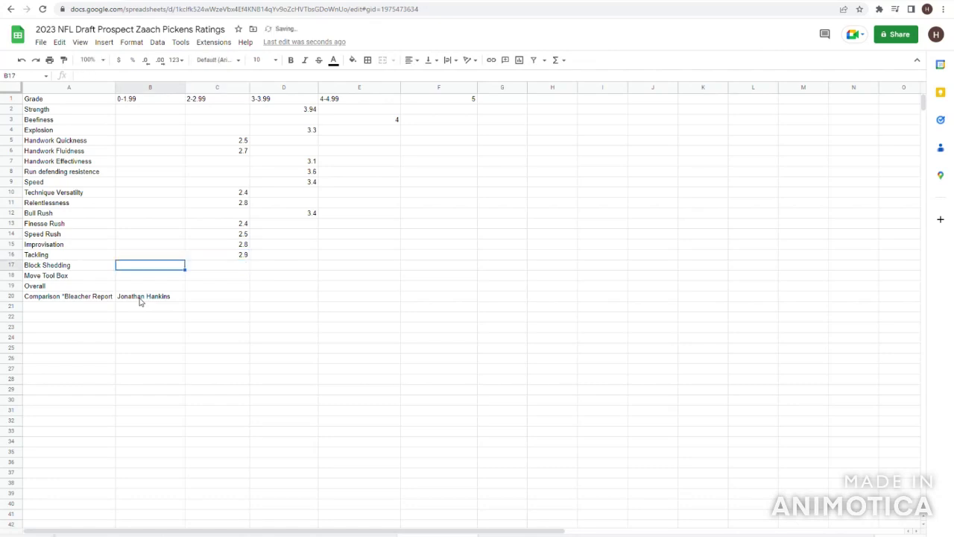
key("Right")
key("Right")
key("Left")
key("Up")
key("Up")
key("Up")
key("Up")
key("Up")
key("Up")
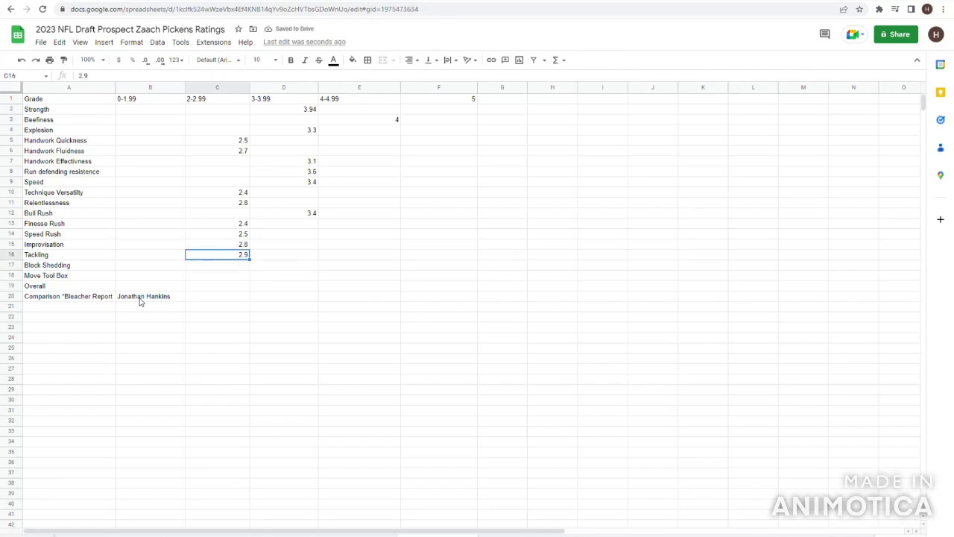
key("Down")
key("Down")
key("Down")
key("Down")
key("Down")
key("Down")
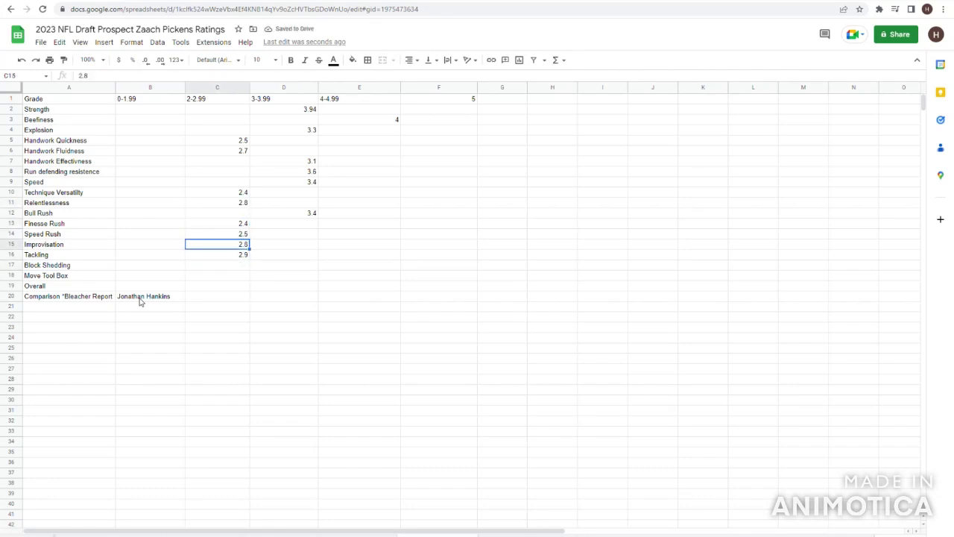
key("Up")
key("Down")
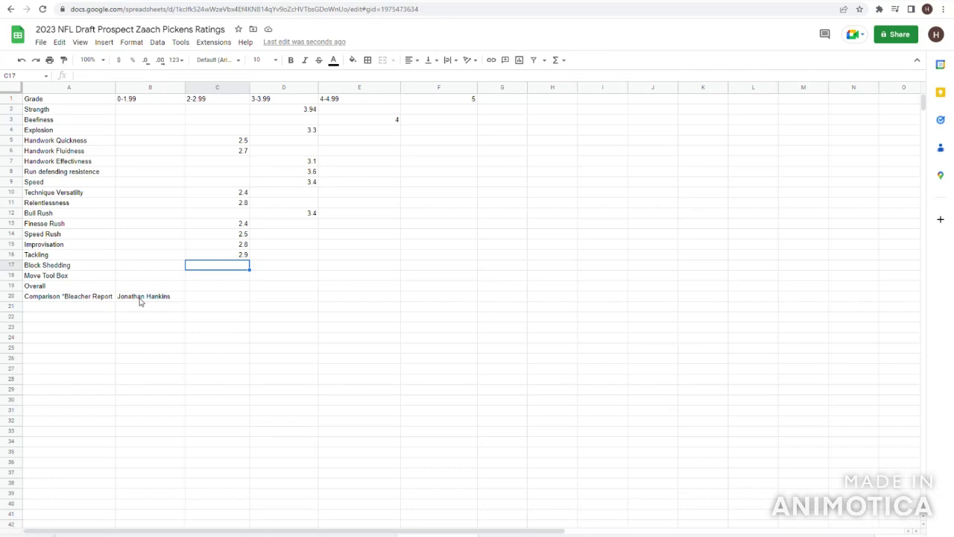
Enter 3.2 as the Block Shedding grade in the 3-3.99 column.
key("Left")
key("Left")
key("Right")
key("Right")
key("Right")
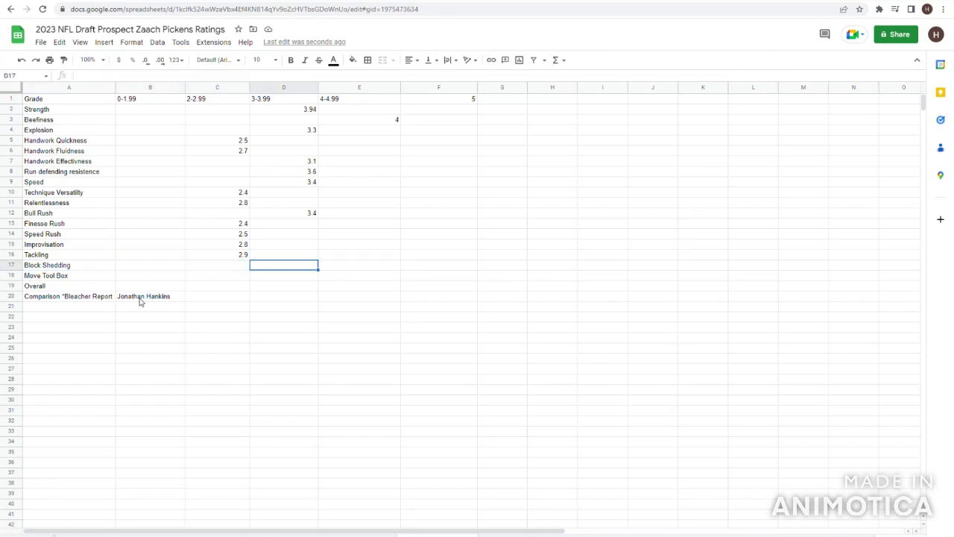
type("3.2")
key("Right")
key("Down")
Enter 3.4 as the Move Tool Box grade in the 3-3.99 column.
key("Left")
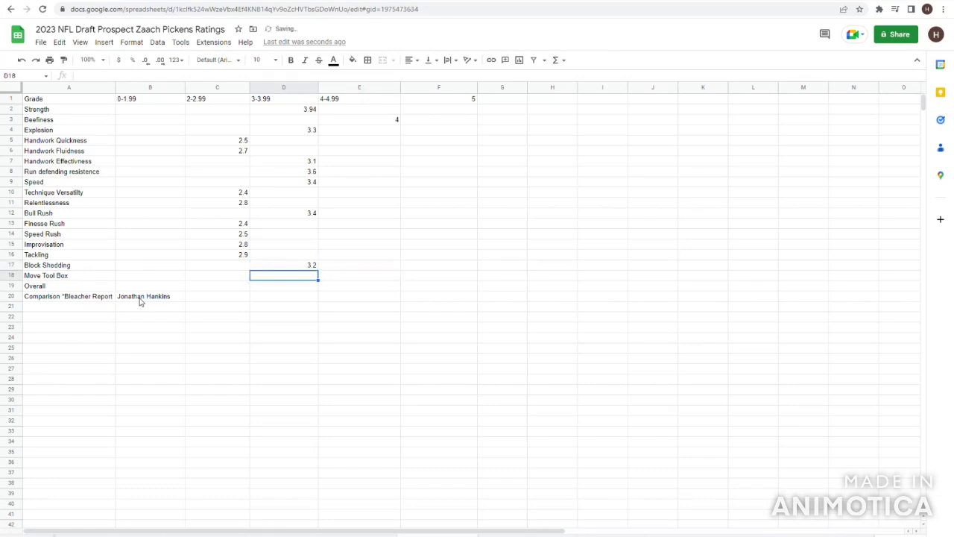
key("Left")
key("Left")
key("Left")
key("Up")
key("Down")
key("Right")
key("Right")
key("Right")
type("3.4")
key("Return")
Examine the Overall row across the Bad, Below Average and Average-Above Average columns.
key("Left")
key("Left")
key("Left")
key("Right")
key("Right")
key("Right")
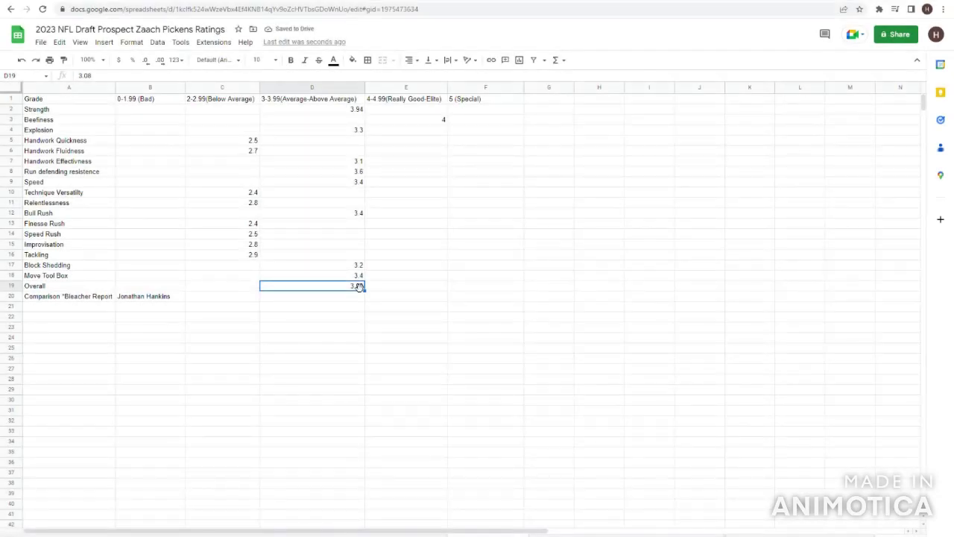
key("Left")
key("Left")
key("Left")
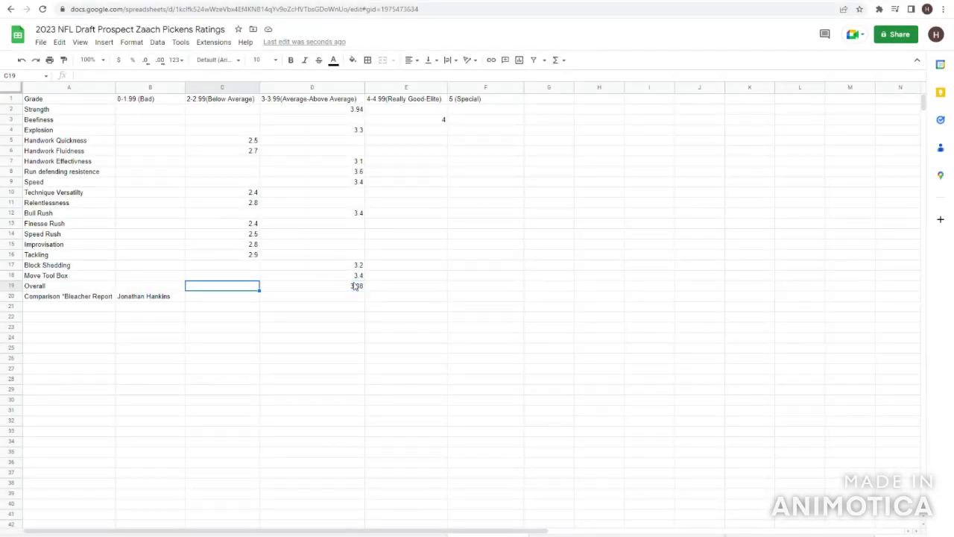
key("Right")
key("Right")
key("Right")
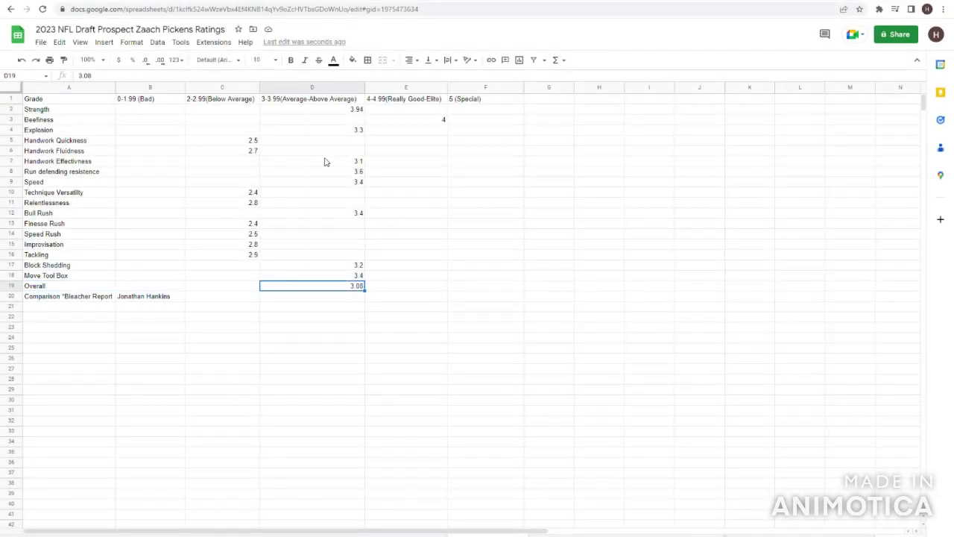
Compare the Overall grade with the Average-Above Average header and the neighbouring grade bands.
left_click(281, 104)
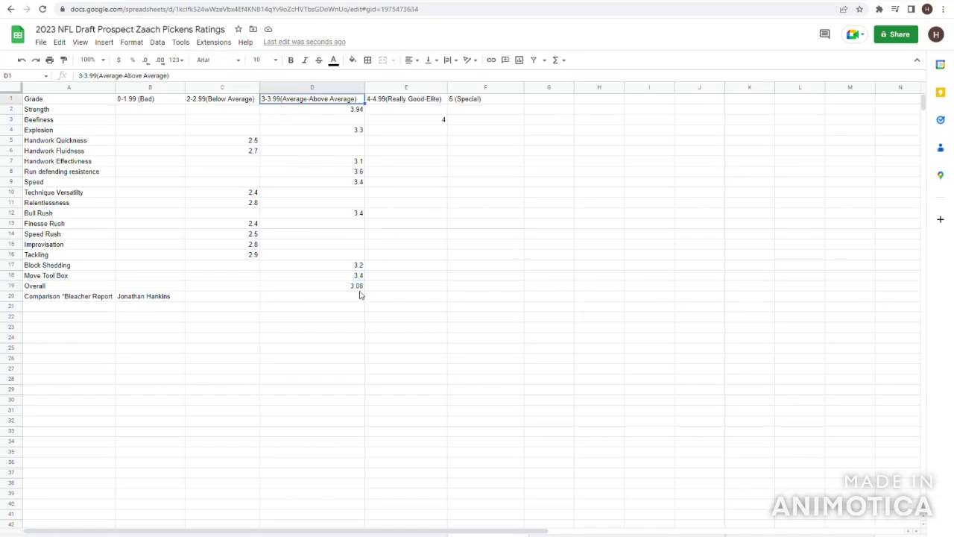
left_click(206, 111)
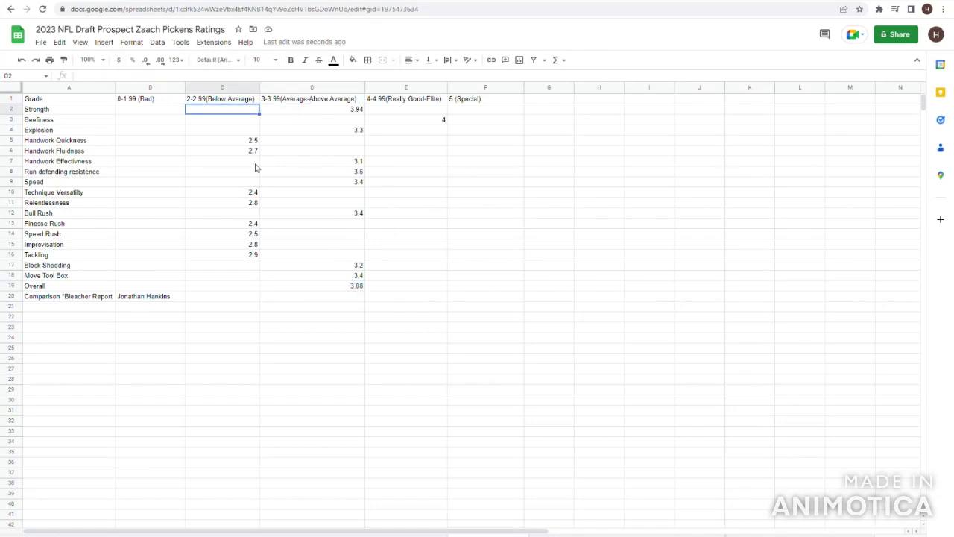
left_click(304, 279)
left_click(304, 286)
key("Left")
key("Left")
key("Right")
key("Right")
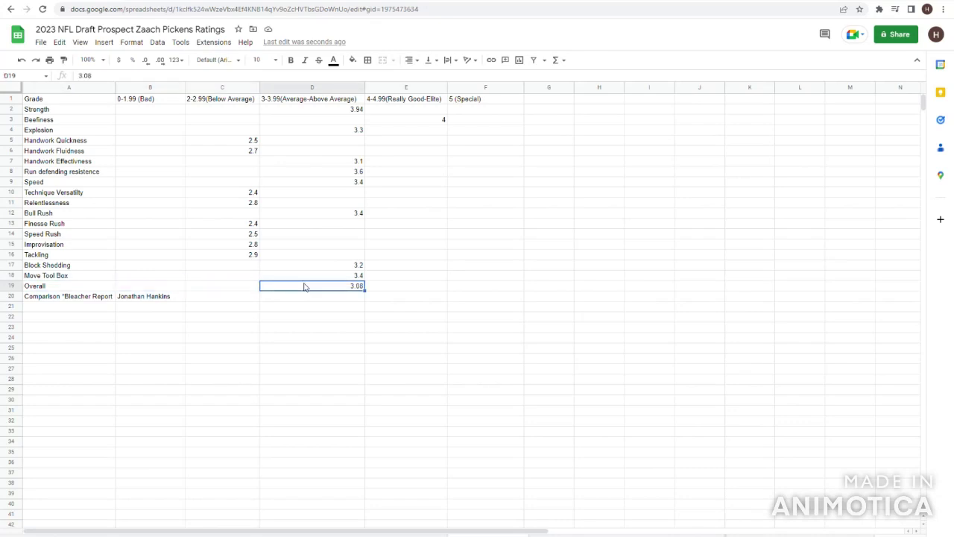
key("Left")
key("Left")
key("Left")
key("Right")
key("Right")
key("Right")
key("Right")
key("Left")
key("Left")
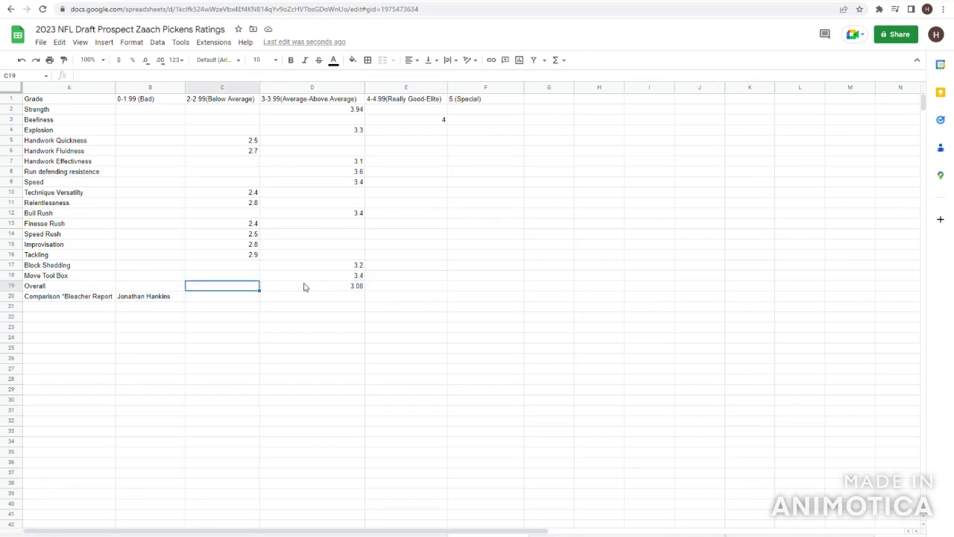
key("Right")
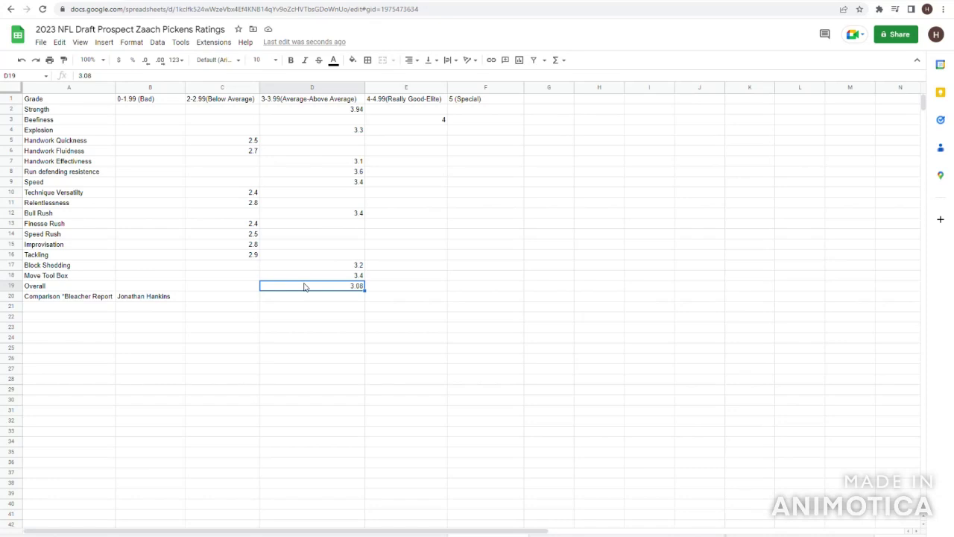
Review the completed grades from the Overall row up to the header, through Beefiness, and back down the sheet.
key("Left")
key("Left")
key("Up")
key("Up")
key("Up")
key("Up")
key("Up")
key("Up")
key("Up")
key("Up")
key("Up")
key("Up")
key("Up")
key("Up")
key("Up")
key("Up")
key("Up")
key("Up")
key("Up")
key("Up")
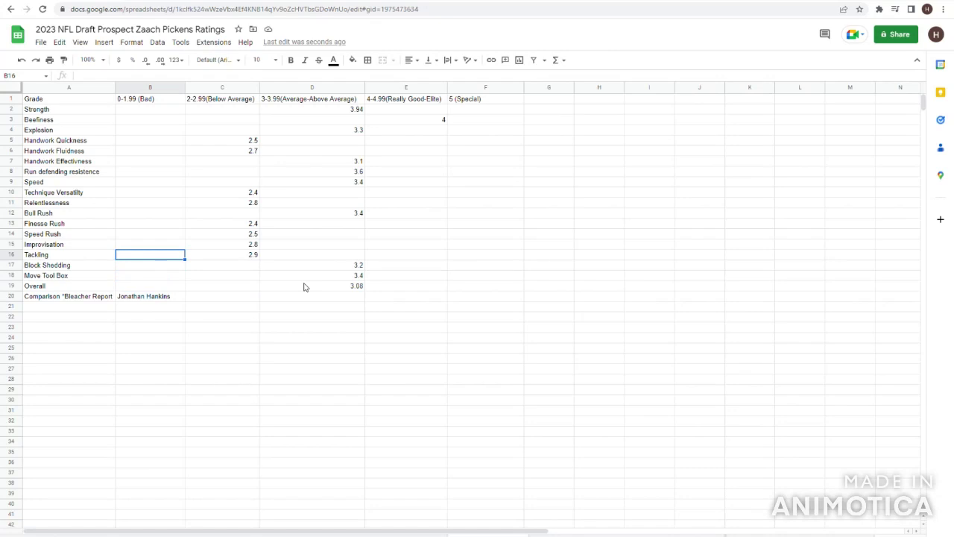
key("Down")
key("Down")
key("Right")
key("Right")
key("Right")
key("Right")
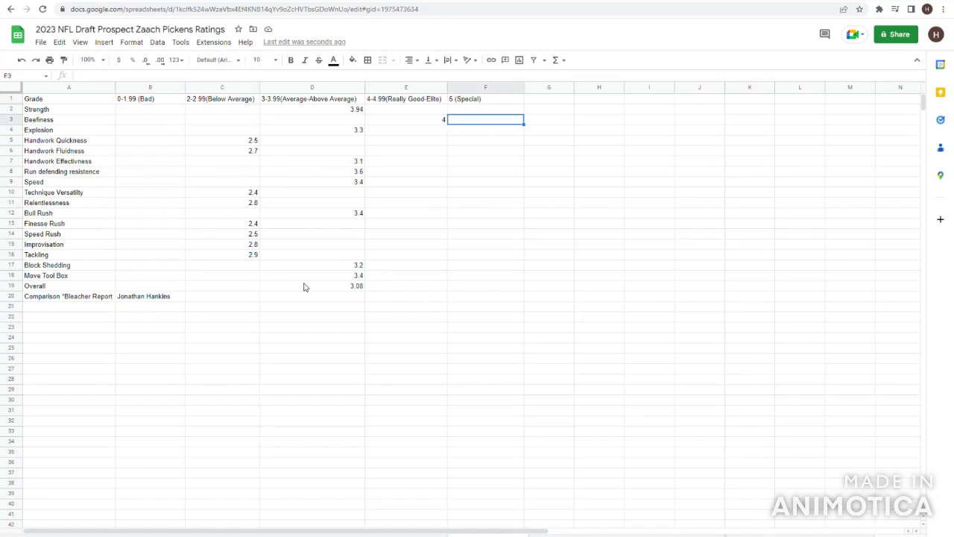
key("Left")
key("Down")
key("Down")
key("Down")
key("Down")
key("Down")
key("Down")
key("Down")
key("Down")
key("Down")
key("Down")
key("Down")
key("Left")
key("Down")
key("Down")
key("Down")
key("Down")
key("Down")
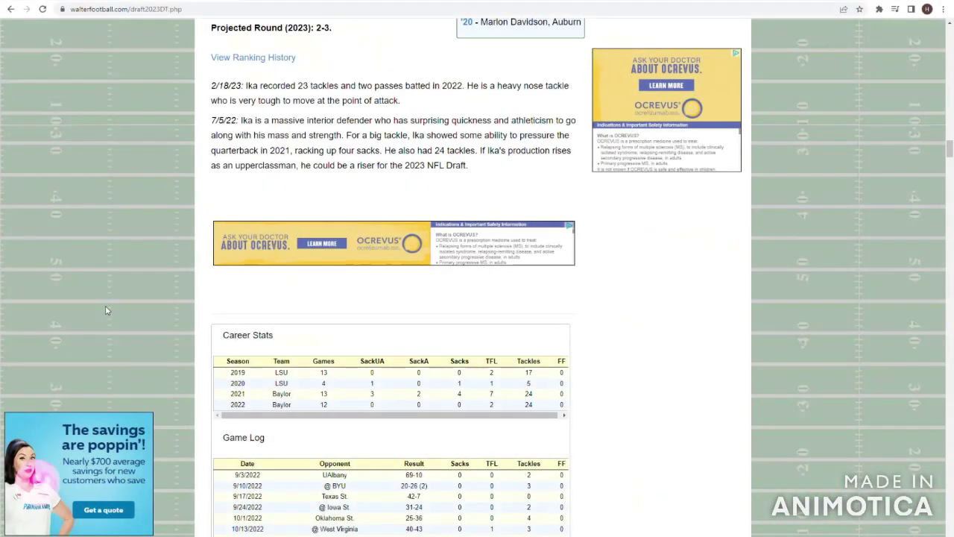
Find the sixth-ranked defensive tackle, from Wisconsin, on the WalterFootball rankings page and read his measurements, 40 time and projected round.
scroll(103, 307, "up", 2)
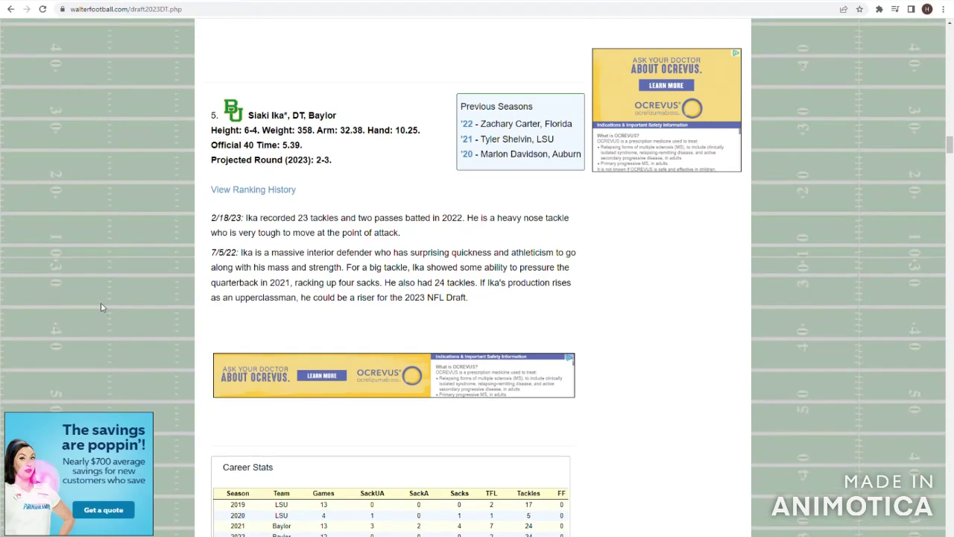
scroll(104, 308, "down", 9)
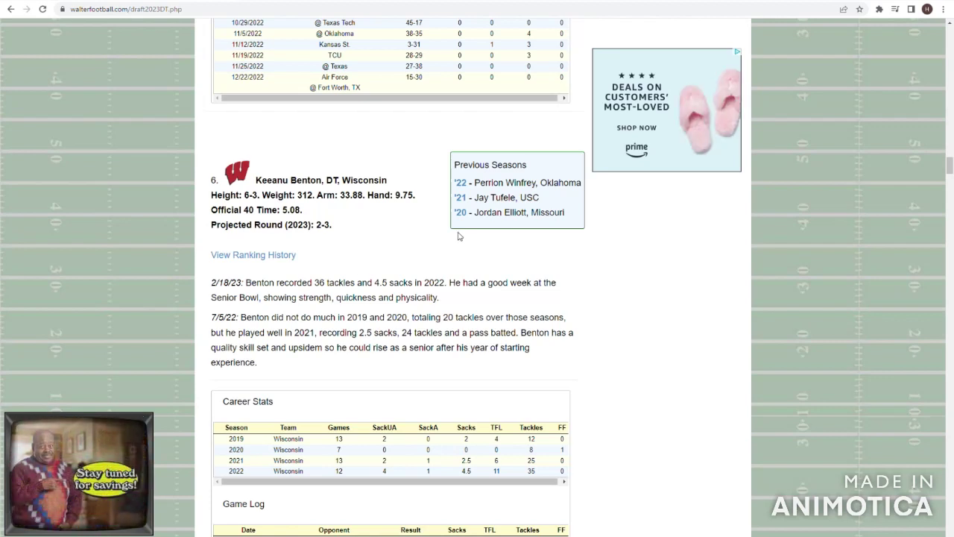
scroll(311, 295, "down", 3)
scroll(258, 232, "up", 2)
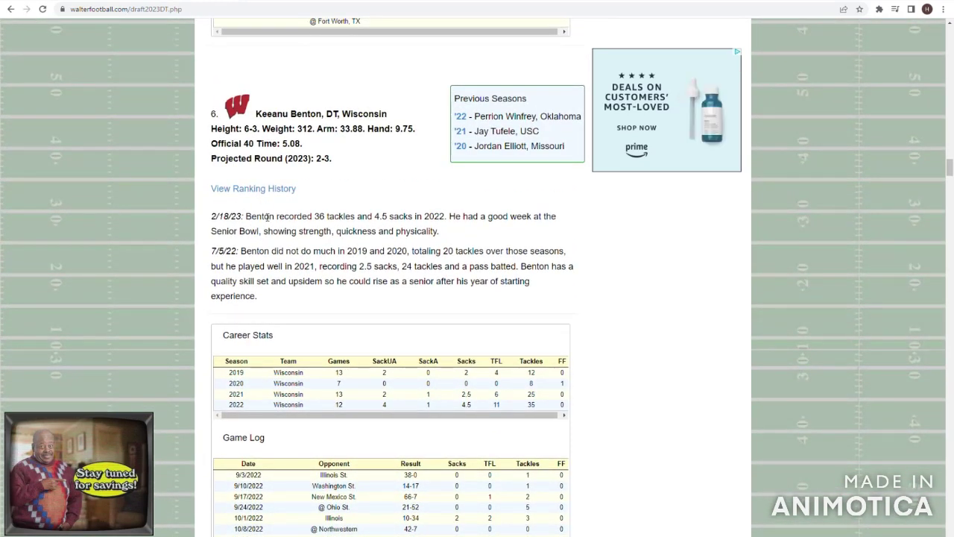
left_click_drag(259, 157, 217, 96)
left_click(350, 142)
left_click(192, 154)
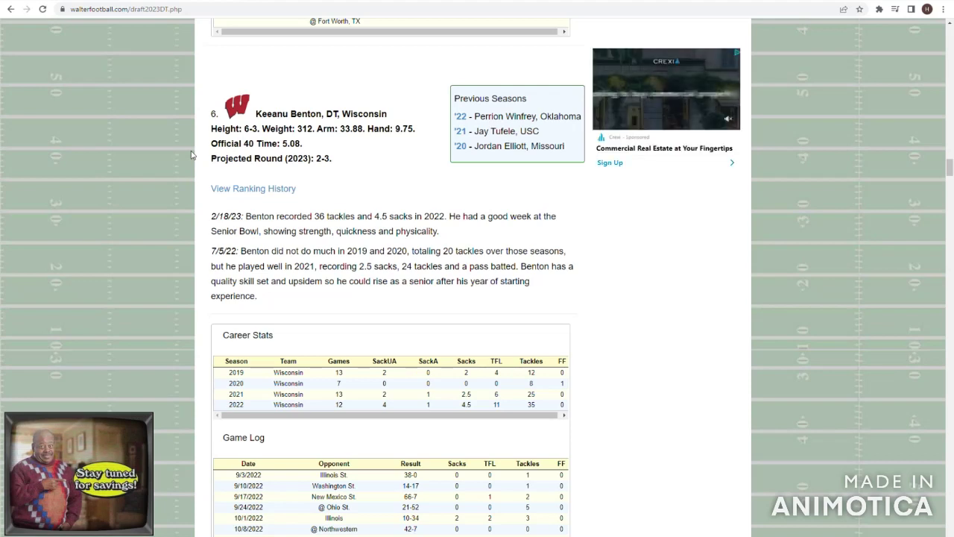
Read the Wisconsin prospect's 2/18/23 and 7/5/22 scouting notes and his career defensive statistics on Sports Reference.
left_click_drag(288, 216, 524, 234)
left_click(522, 176)
left_click_drag(441, 232, 456, 251)
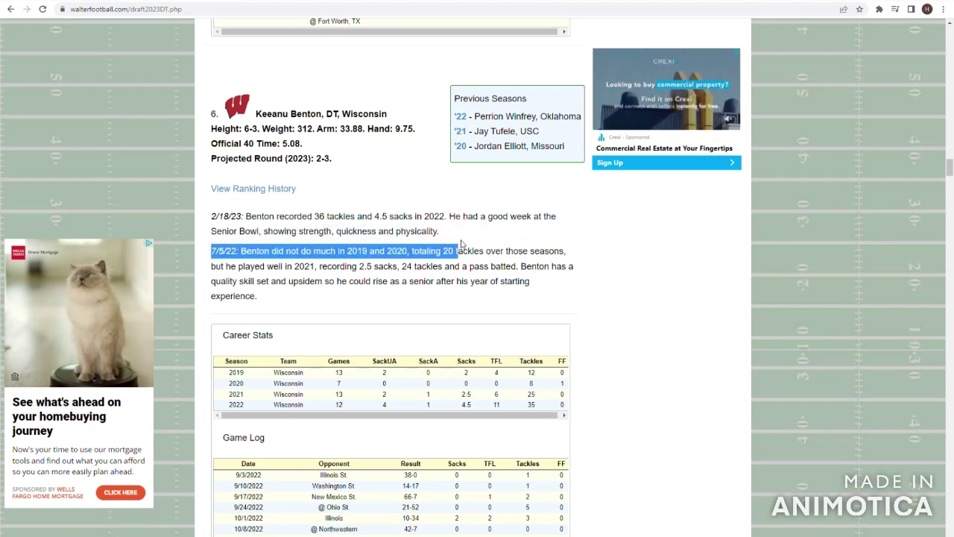
left_click(459, 240)
left_click_drag(258, 251, 408, 251)
left_click(407, 249)
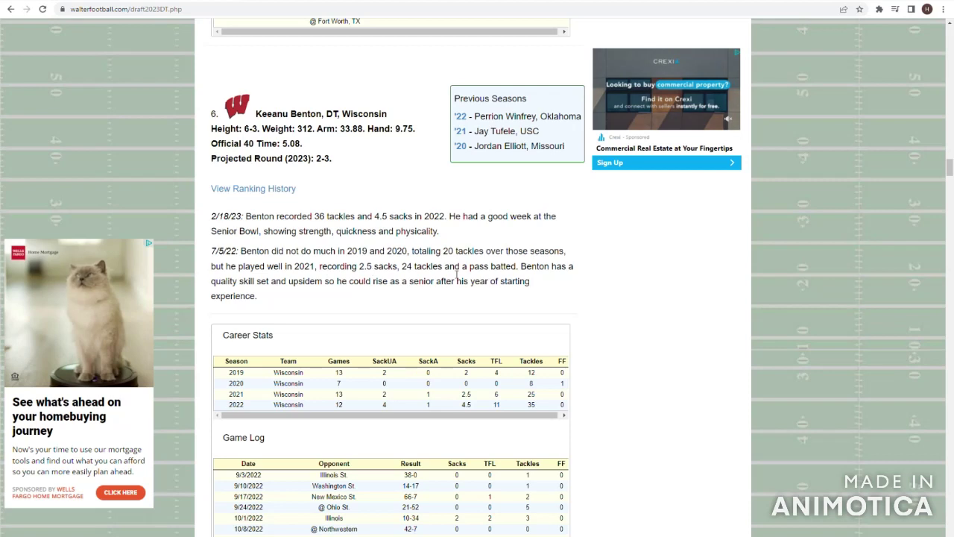
left_click_drag(489, 266, 420, 296)
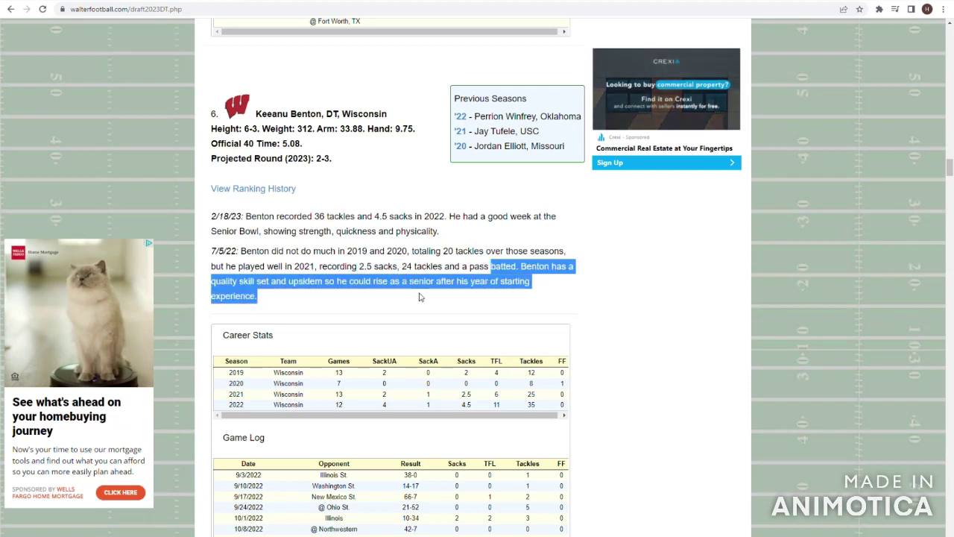
left_click(415, 293)
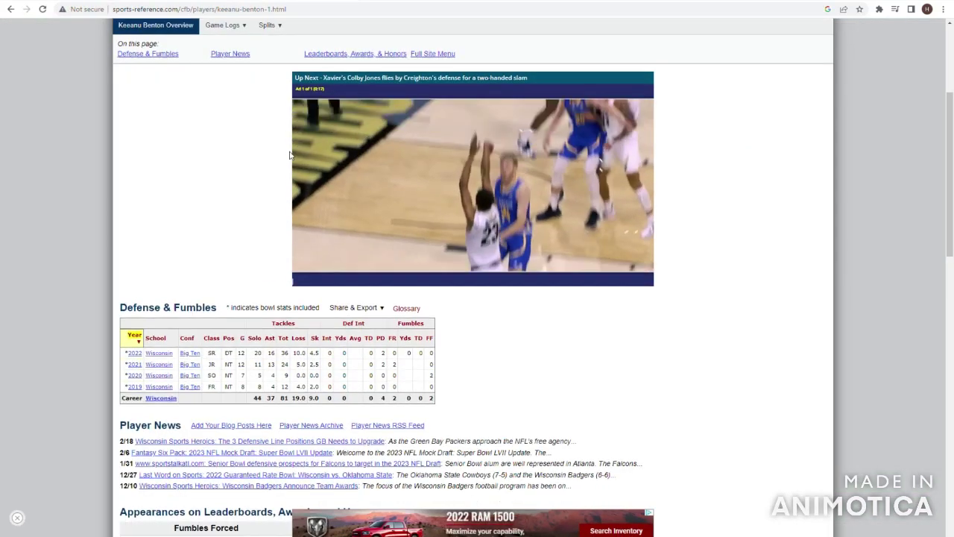
scroll(231, 159, "down", 4)
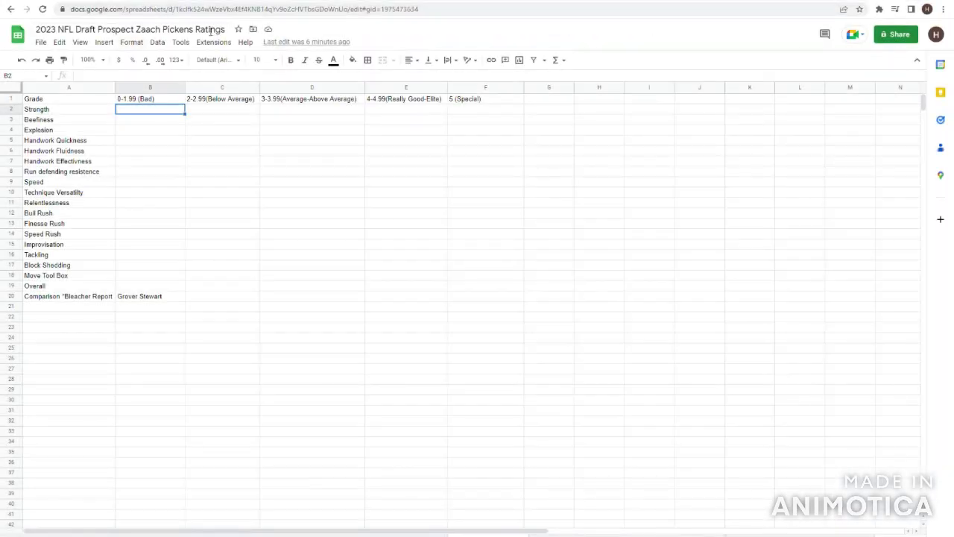
Rename the spreadsheet for the sixth-ranked Wisconsin prospect, replacing the previous prospect's full name in the title.
left_click_drag(194, 30, 137, 33)
key("Right")
key("BackSpace")
key("BackSpace")
key("BackSpace")
key("BackSpace")
key("BackSpace")
key("BackSpace")
key("BackSpace")
key("BackSpace")
key("BackSpace")
key("BackSpace")
key("BackSpace")
key("BackSpace")
key("BackSpace")
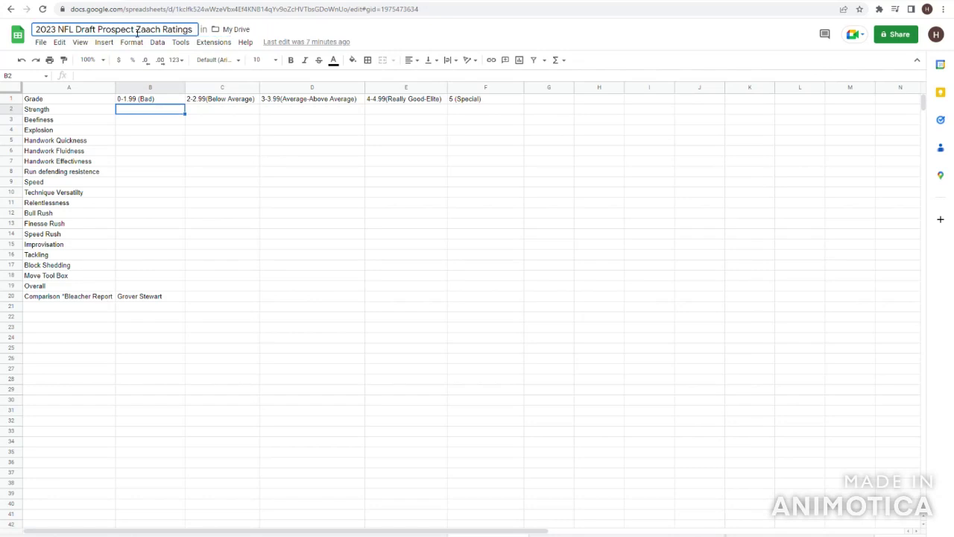
type("Keeanu")
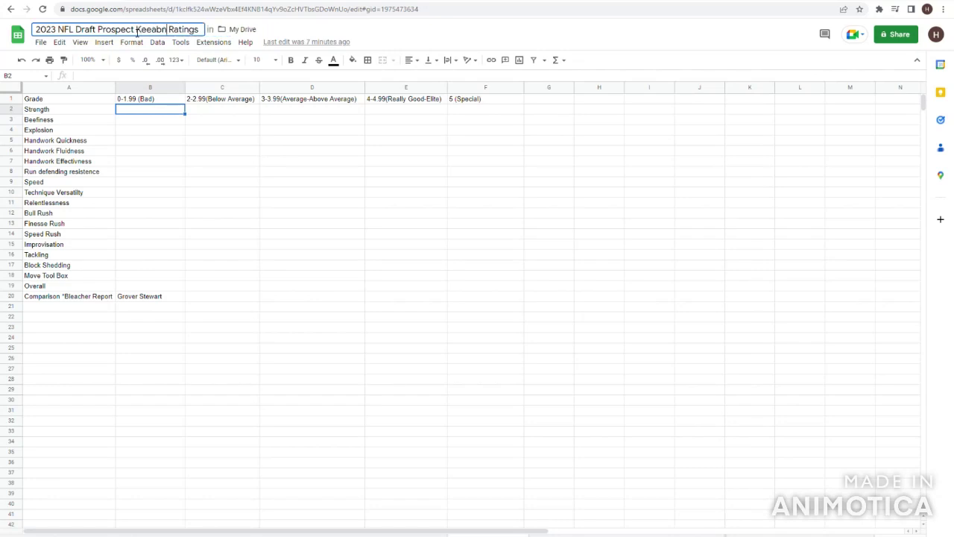
type(" Benton")
key("Return")
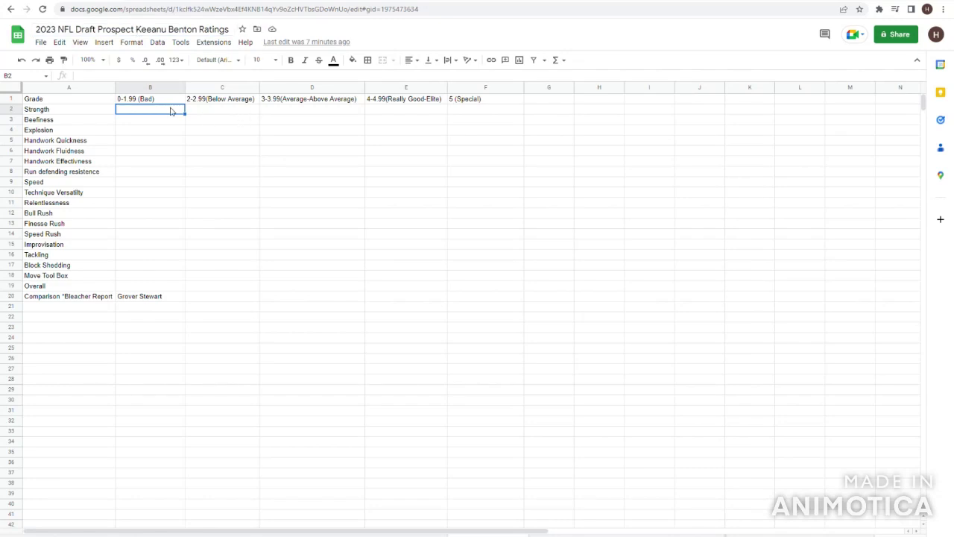
Grade the prospect's Strength 3.1 in the Average-Above Average column.
key("Right")
key("Right")
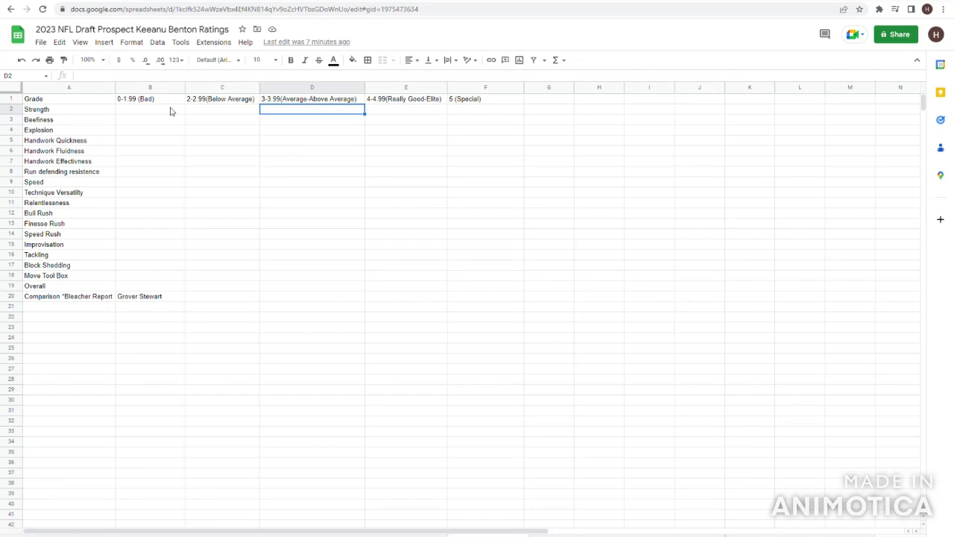
type("3.1")
key("Return")
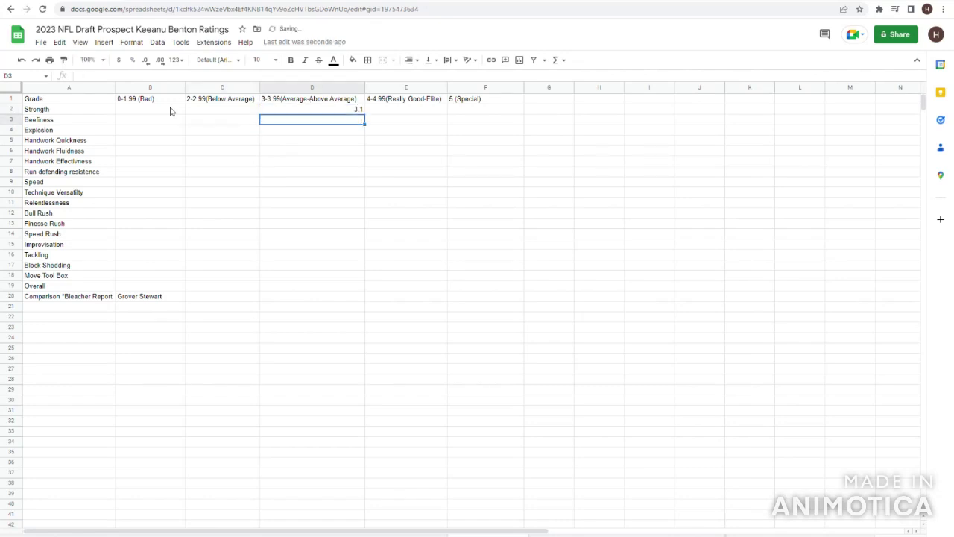
Grade the prospect's Beefiness 3.5 in the Average-Above Average column.
key("Left")
key("Left")
key("Right")
key("Right")
key("Right")
key("Right")
key("Left")
type("3.5")
key("Return")
Weigh Beefiness against the neighbouring grade bands and set its grade to 3.8 in the Average-Above Average column.
key("Left")
key("Left")
key("Right")
key("Right")
key("Right")
key("Right")
key("Left")
key("Left")
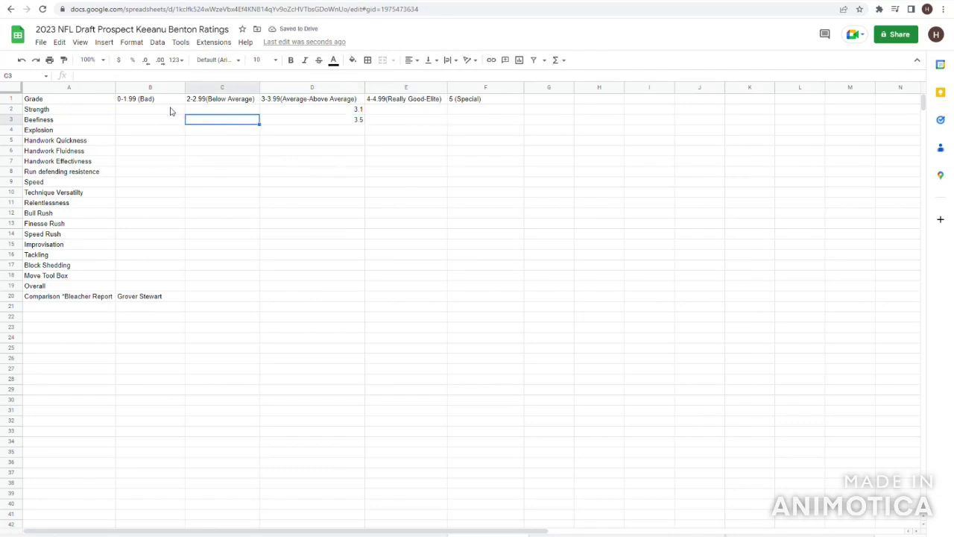
key("Right")
key("Right")
key("Left")
key("Left")
key("Left")
key("Right")
key("Right")
key("Right")
key("Left")
type("3.")
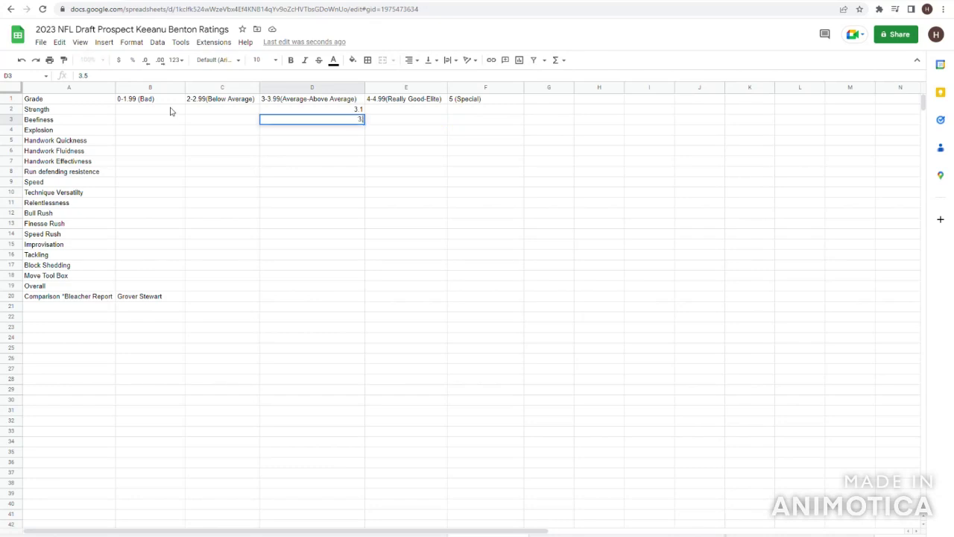
type("8")
Grade the prospect's Explosion 2.4 in the Below Average column.
key("Left")
key("Left")
key("Left")
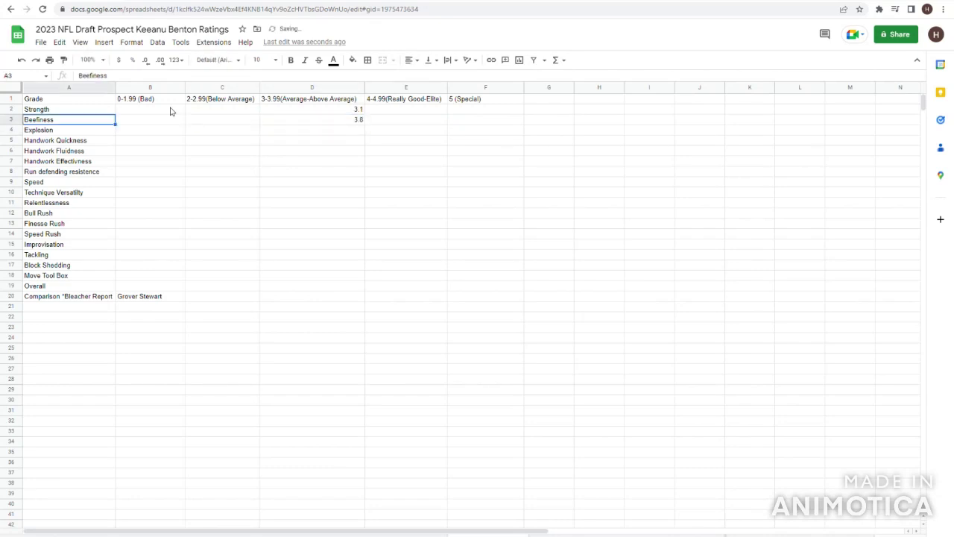
key("Down")
key("Right")
key("Right")
key("Right")
key("Right")
key("Left")
key("Left")
type("2.4")
key("Right")
key("Right")
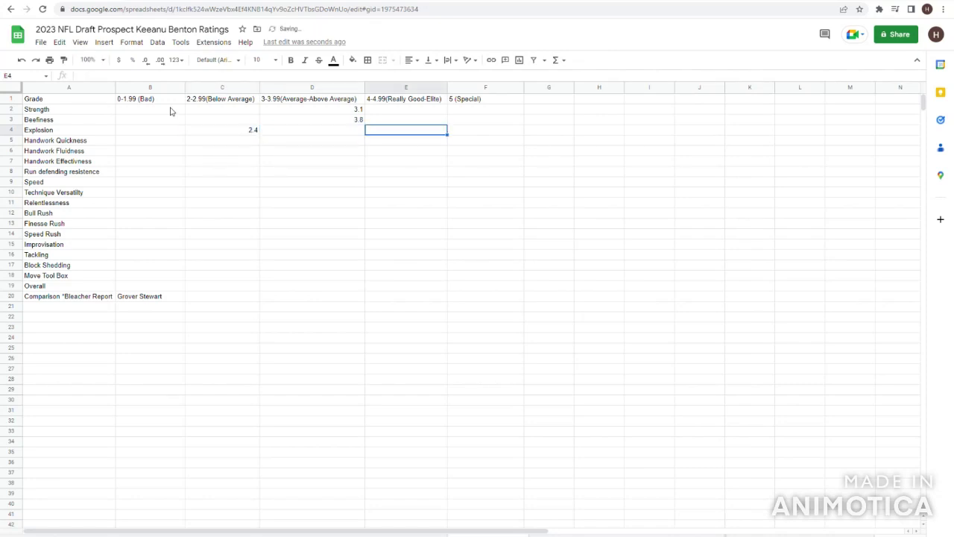
Compare the Explosion grade with the other grade bands across its row.
key("Right")
key("Right")
key("Left")
key("Left")
key("Left")
key("Left")
key("Left")
key("Left")
key("Right")
key("Right")
key("Right")
key("Left")
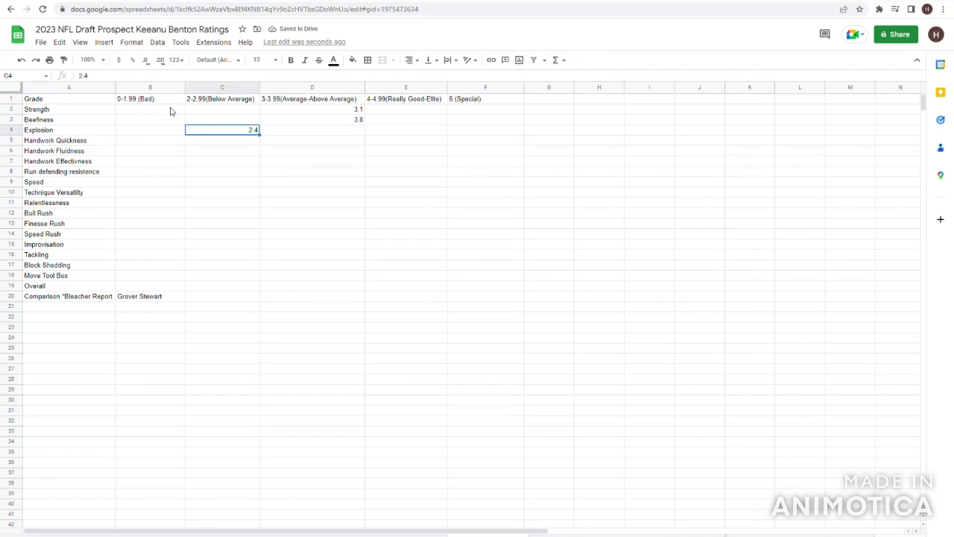
key("Left")
key("Left")
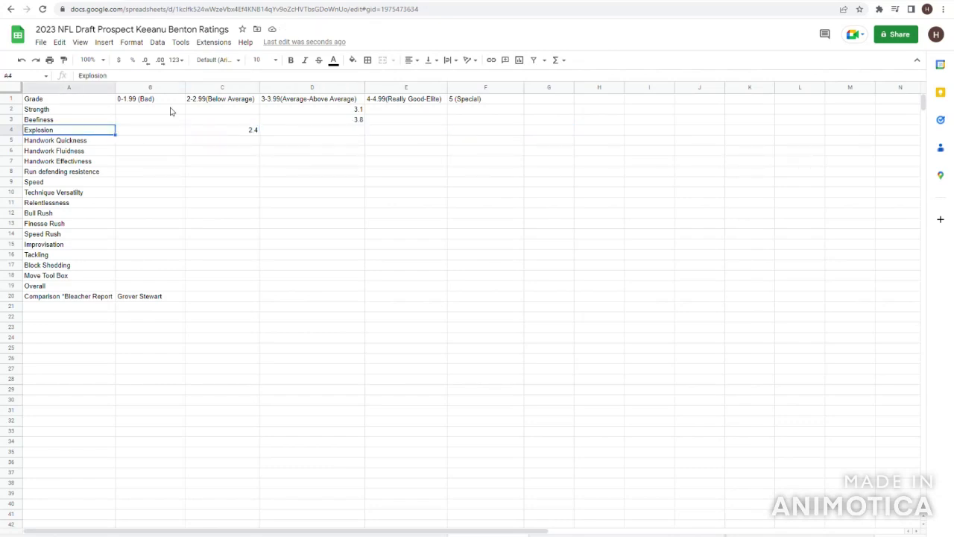
key("Right")
key("Right")
key("Right")
key("Right")
key("Right")
key("Left")
key("Left")
key("Left")
key("Left")
key("Left")
Grade the prospect's Handwork Quickness 3 in the Average-Above Average column.
key("Down")
key("Right")
key("Right")
key("Right")
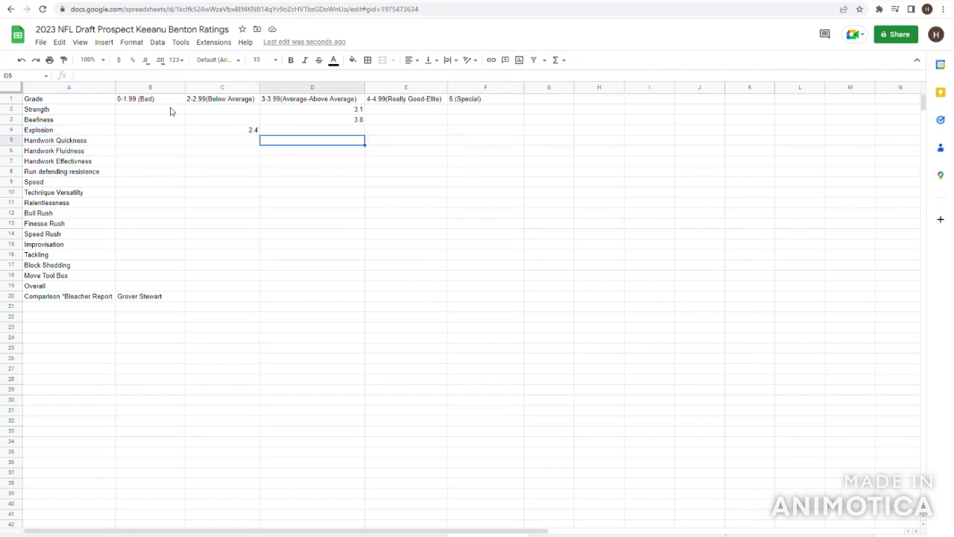
type("3")
Compare the Handwork Quickness grade with the lower and higher grade bands in its row.
key("Left")
key("Right")
key("Right")
key("Right")
key("Right")
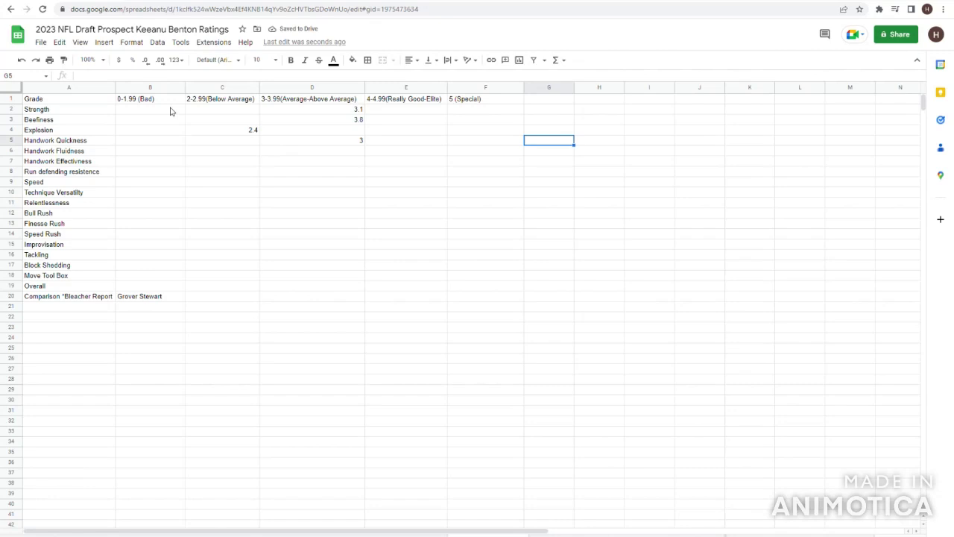
key("Left")
key("Left")
key("Left")
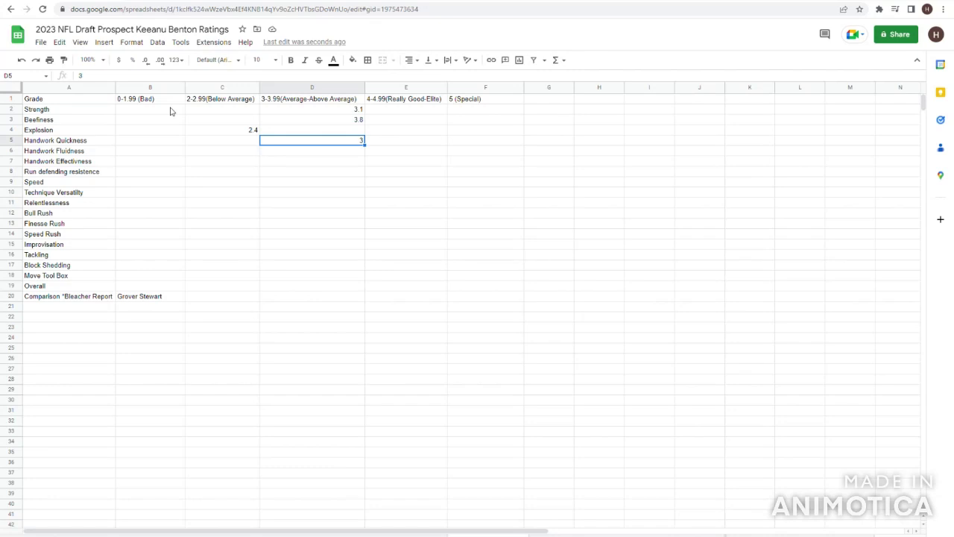
key("Left")
key("Right")
key("Right")
key("Right")
Grade the prospect's Handwork Fluidness 3.2 in the Average-Above Average column.
key("Down")
key("Left")
key("Left")
key("Left")
key("Right")
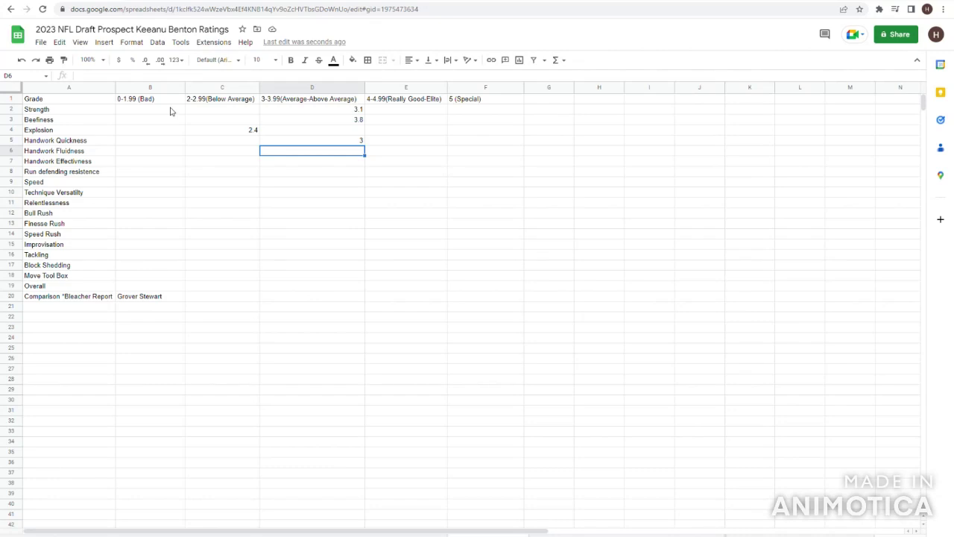
type("3.2")
Compare the Handwork Fluidness grade with the Handwork Quickness grade and the adjacent grade bands.
key("Right")
key("Left")
key("Up")
key("Right")
key("Down")
key("Left")
key("Left")
key("Right")
Grade the prospect's Handwork Effectivness 3.4 in the Average-Above Average column.
key("Down")
key("Left")
key("Left")
key("Left")
key("Right")
key("Right")
key("Right")
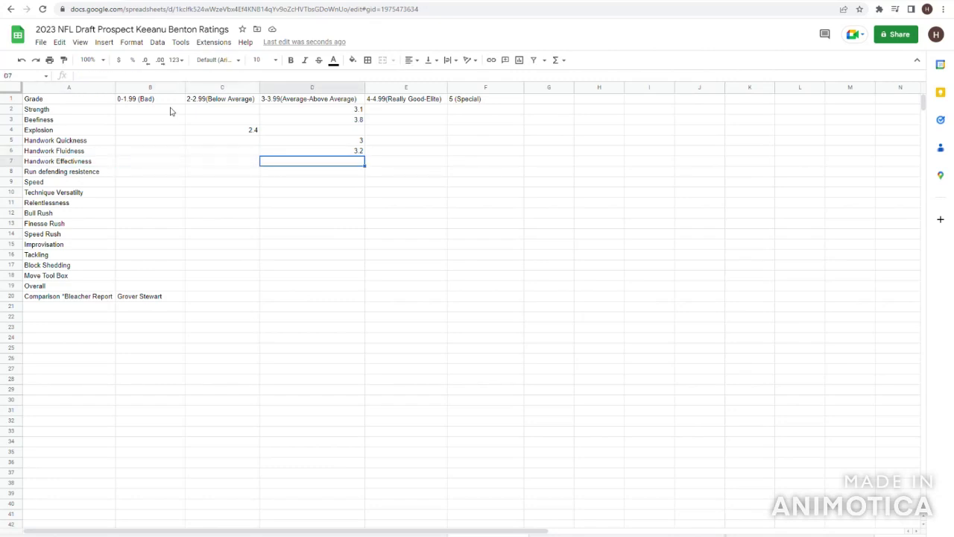
type("3.4")
key("Return")
Grade the prospect's Run defending resistence 2.8 in the Below Average column.
key("Left")
key("Left")
key("Left")
key("Right")
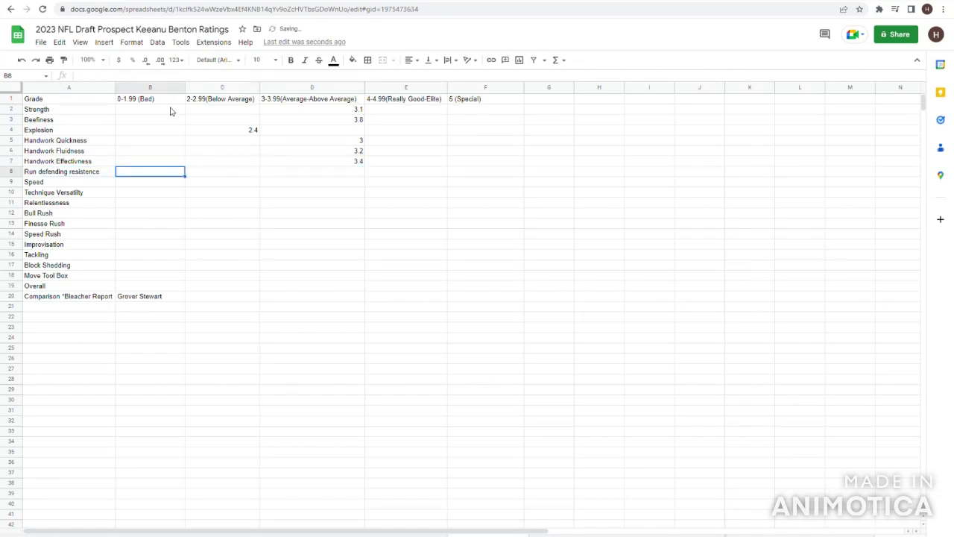
key("Right")
key("Right")
key("Right")
key("Left")
key("Left")
type("2.8")
key("Right")
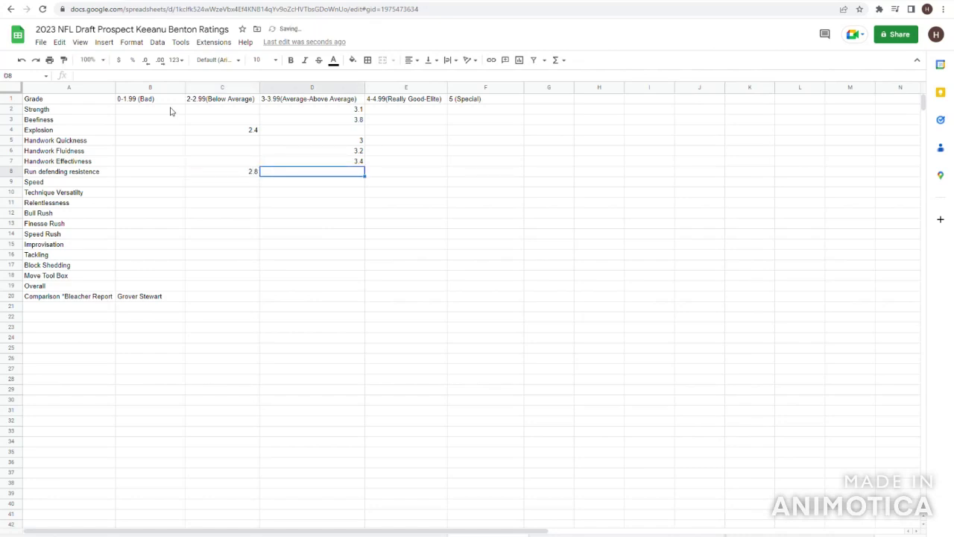
Review the grades entered so far from Run defending resistence up to the header and back down to the Speed row.
key("Left")
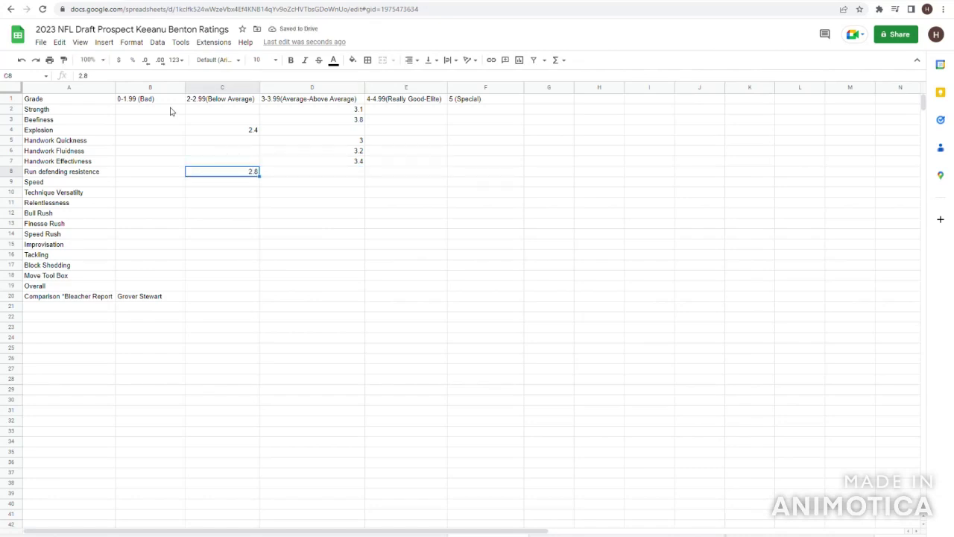
key("Left")
key("Left")
key("Right")
key("Right")
key("Up")
key("Up")
key("Up")
key("Up")
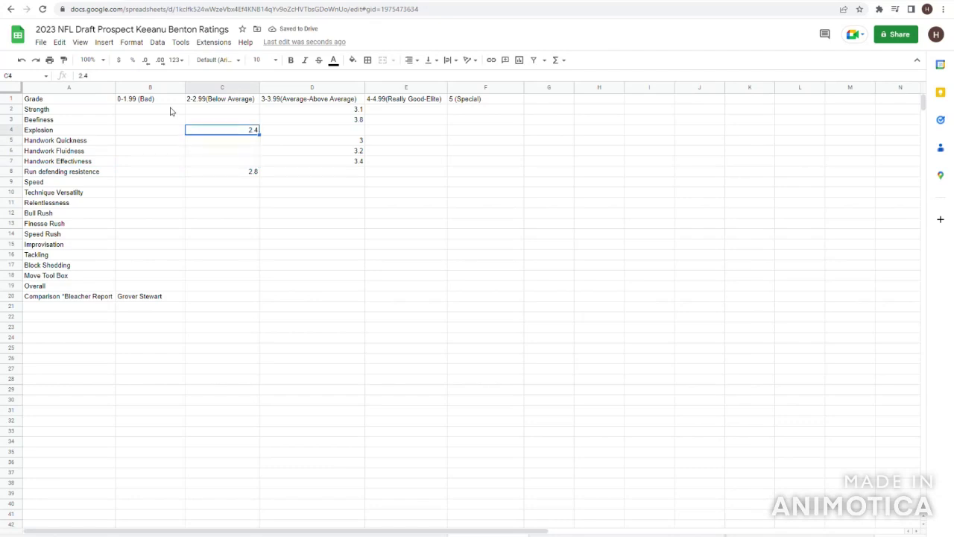
key("Right")
key("Up")
key("Up")
key("Up")
key("Down")
key("Down")
key("Down")
key("Down")
key("Down")
key("Down")
key("Down")
key("Down")
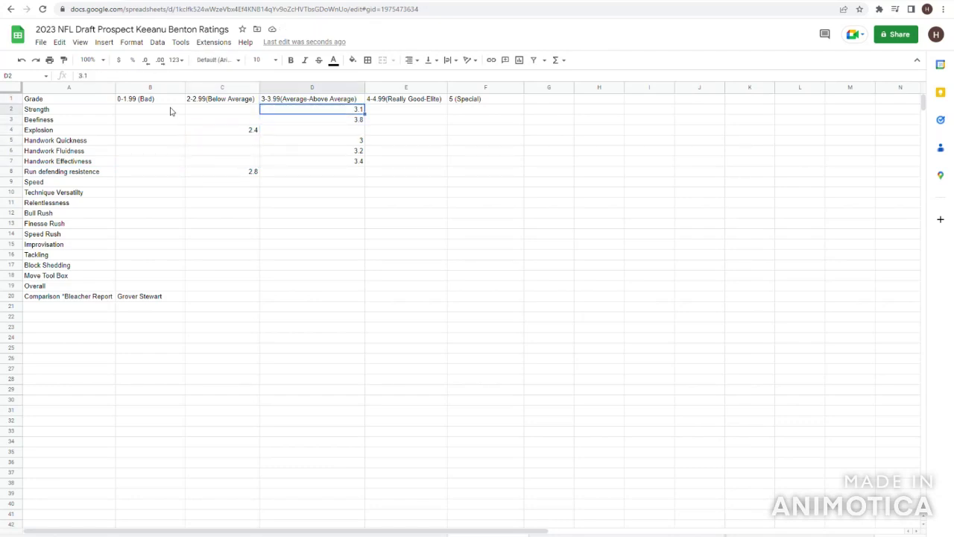
Review the grades entered from Strength down to Run defending resistence across the grade bands.
key("Down")
key("Down")
key("Down")
key("Up")
key("Up")
key("Up")
key("Up")
key("Left")
key("Left")
key("Left")
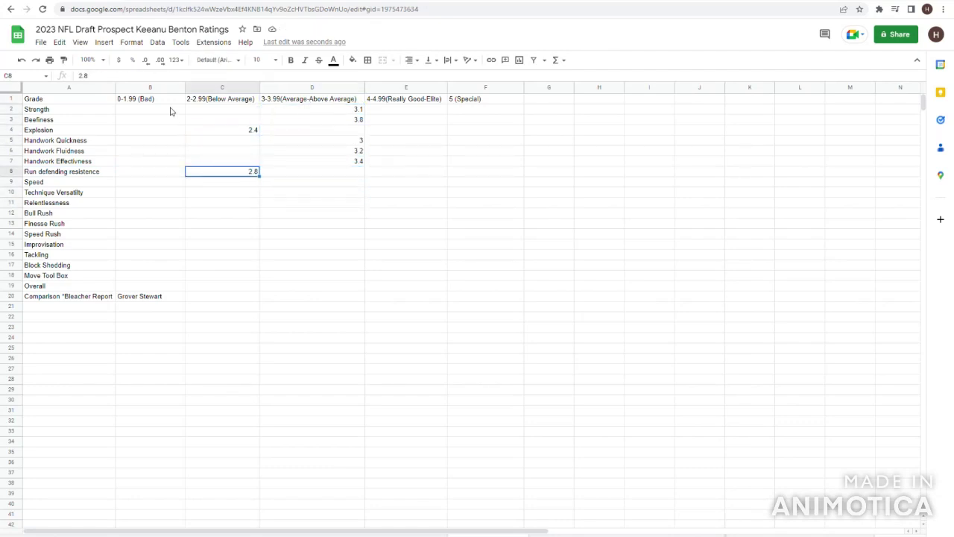
key("Right")
key("Right")
key("Right")
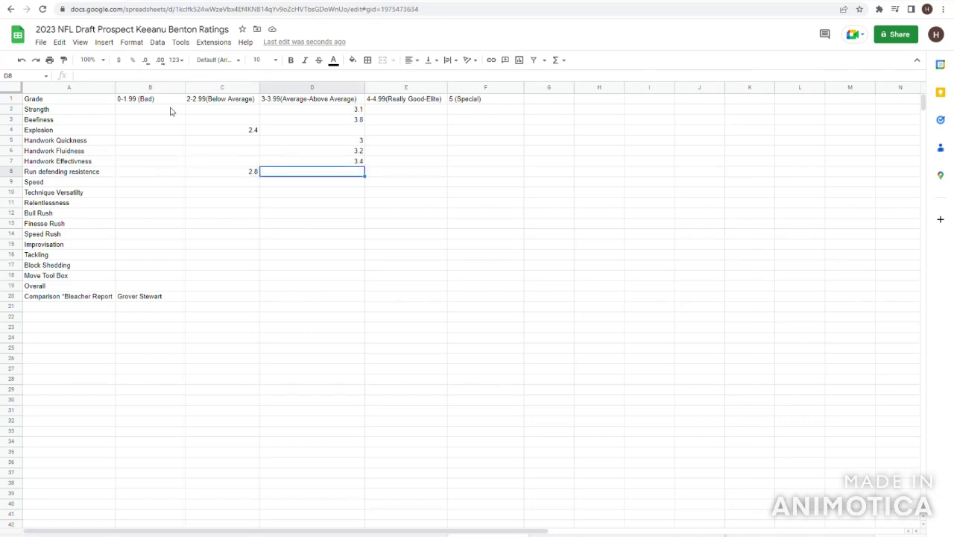
Grade the prospect's Speed 2 in the Below Average column.
key("Left")
key("Down")
key("Left")
key("Right")
key("Right")
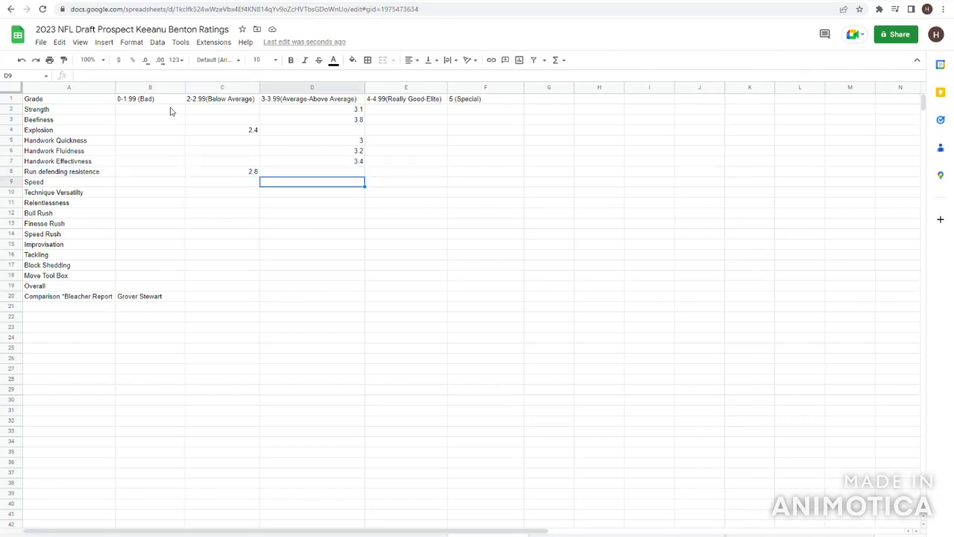
key("Left")
type("2")
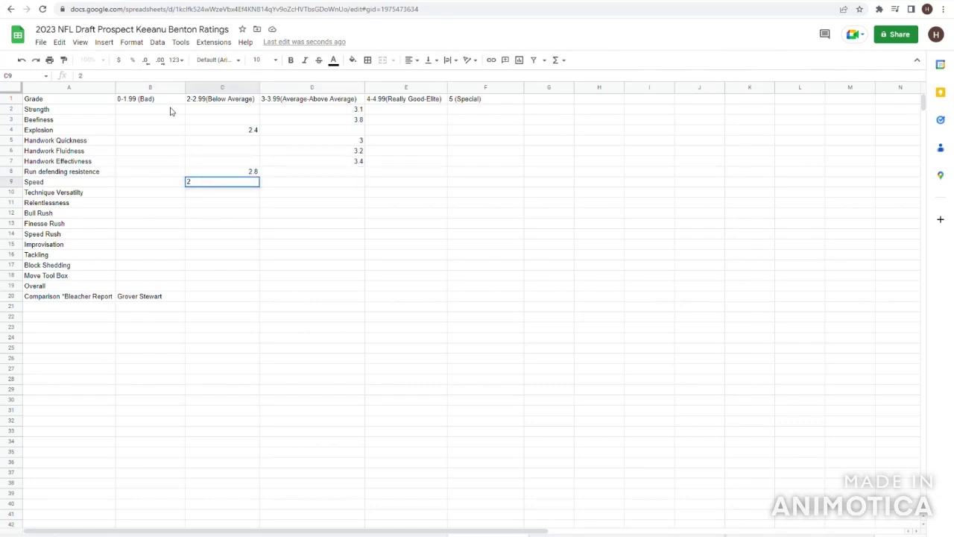
key("Down")
Grade the prospect's Technique Versatilty 1 in the Bad column.
key("Left")
key("Left")
key("Right")
key("Right")
key("Left")
type("1'")
key("Right")
Review the rows from Technique Versatilty up to Handwork Quickness and down to Finesse Rush across the grade bands.
key("Left")
key("Up")
key("Up")
key("Up")
key("Up")
key("Up")
key("Right")
key("Right")
key("Right")
key("Right")
key("Left")
key("Left")
key("Left")
key("Down")
key("Down")
key("Down")
key("Left")
key("Down")
key("Down")
key("Down")
key("Down")
key("Down")
key("Down")
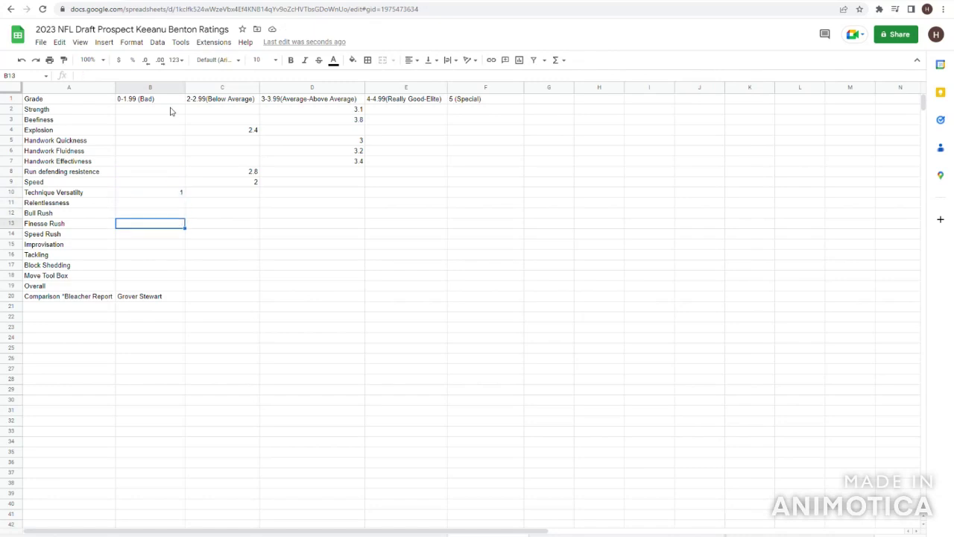
Compare the handwork and Explosion grades with those for Run defending resistence and Speed.
key("Up")
key("Up")
key("Up")
key("Up")
key("Right")
key("Right")
key("Right")
key("Up")
key("Up")
key("Up")
key("Up")
key("Left")
key("Up")
key("Down")
key("Down")
key("Down")
key("Down")
Grade the prospect's Relentlessness 3.5 in the Average-Above Average column.
key("Left")
key("Left")
key("Down")
key("Down")
key("Right")
key("Right")
key("Right")
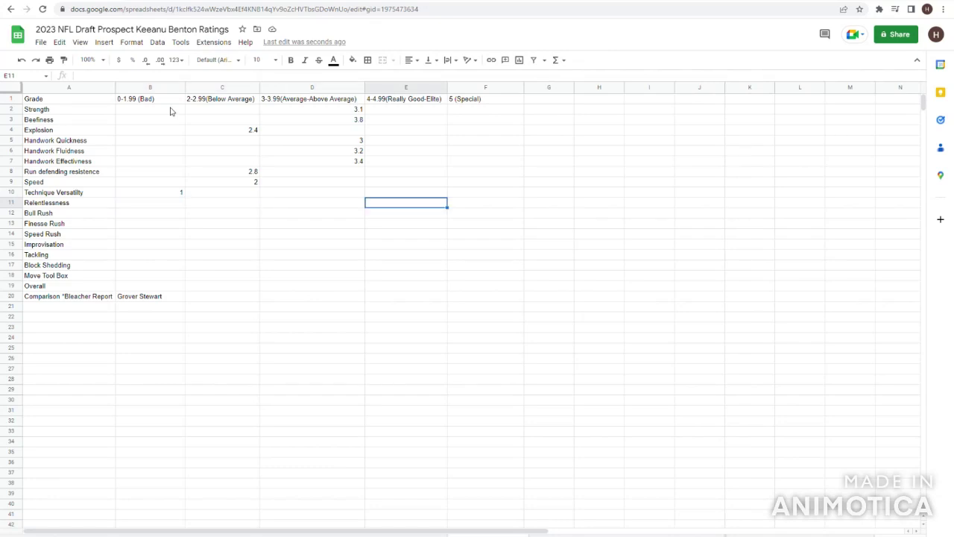
key("Left")
type("3.5")
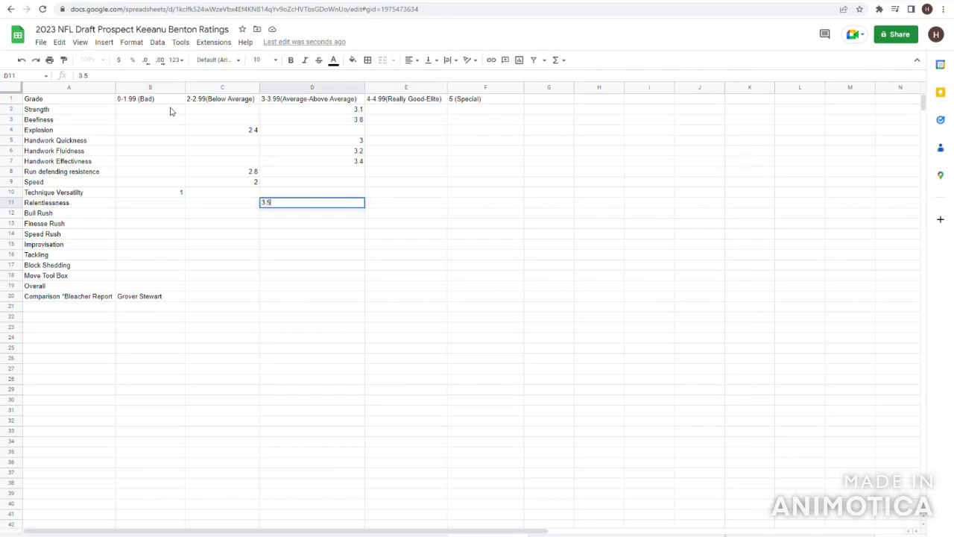
key("Tab")
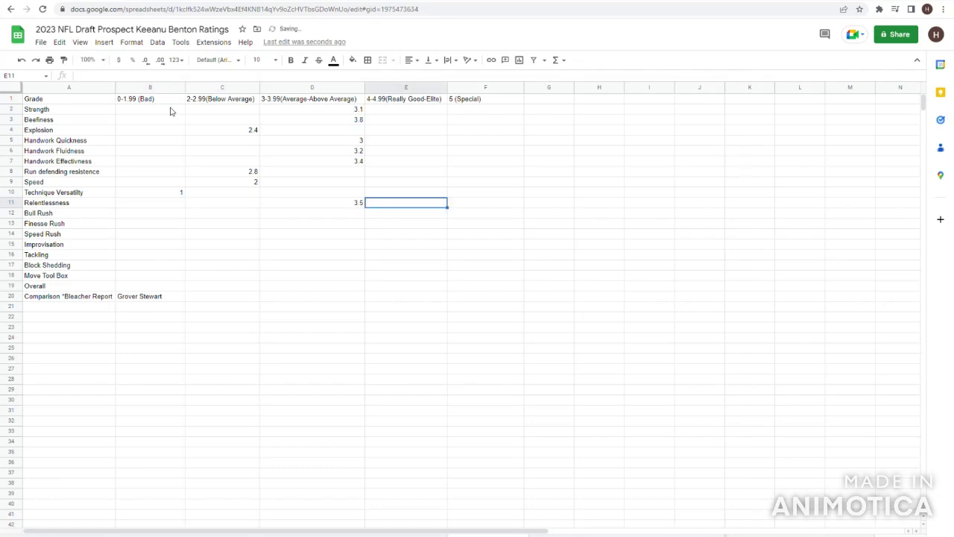
Grade the prospect's Bull Rush 3.6 in the Average-Above Average column.
key("Left")
key("Left")
key("Left")
key("Right")
key("Right")
key("Left")
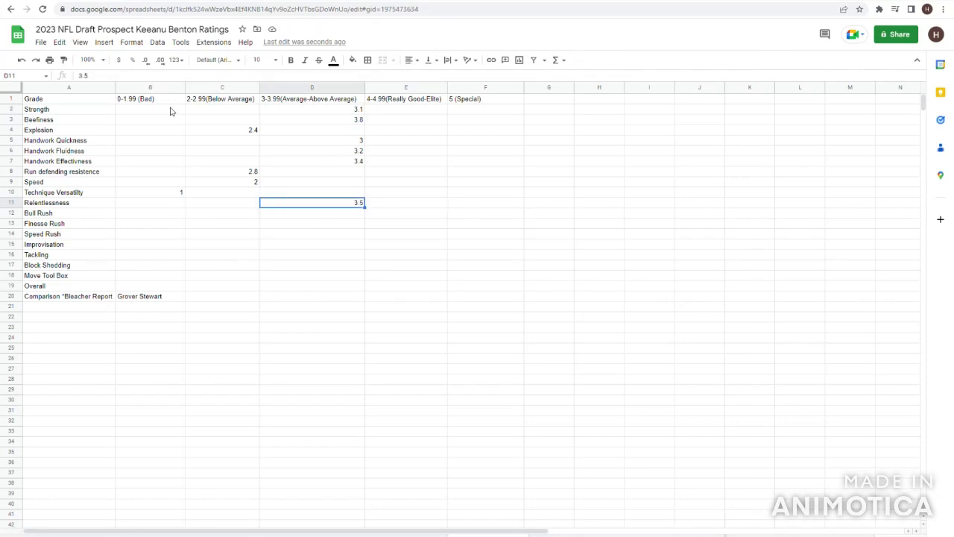
key("Left")
key("Down")
key("Right")
key("Right")
key("Right")
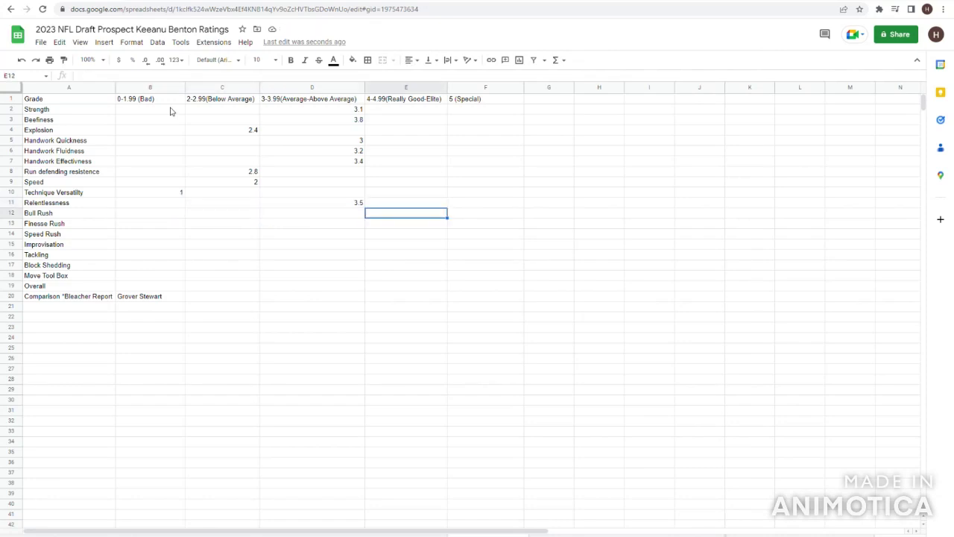
key("Left")
type("3.6")
key("Return")
Grade the prospect's Finesse Rush 2.3 in the Below Average column.
key("Left")
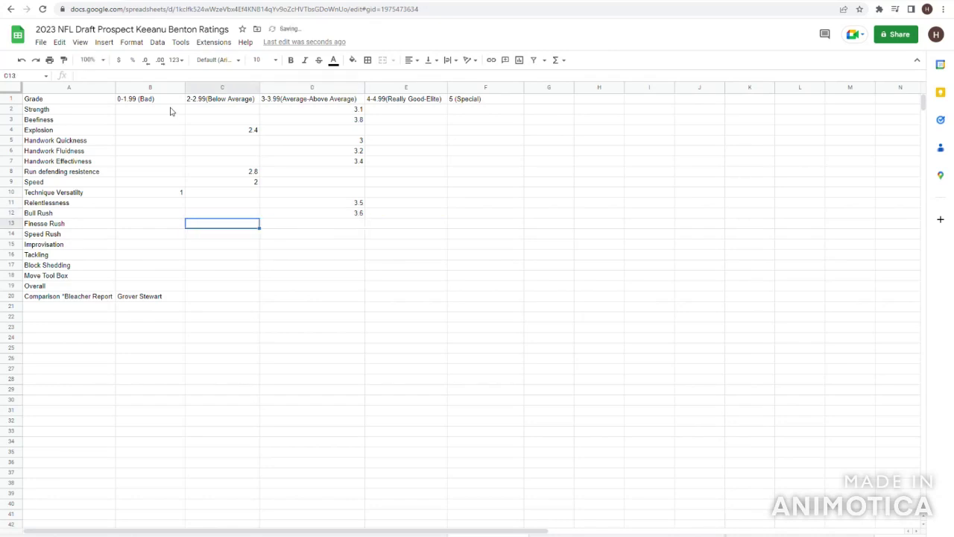
type("2.3")
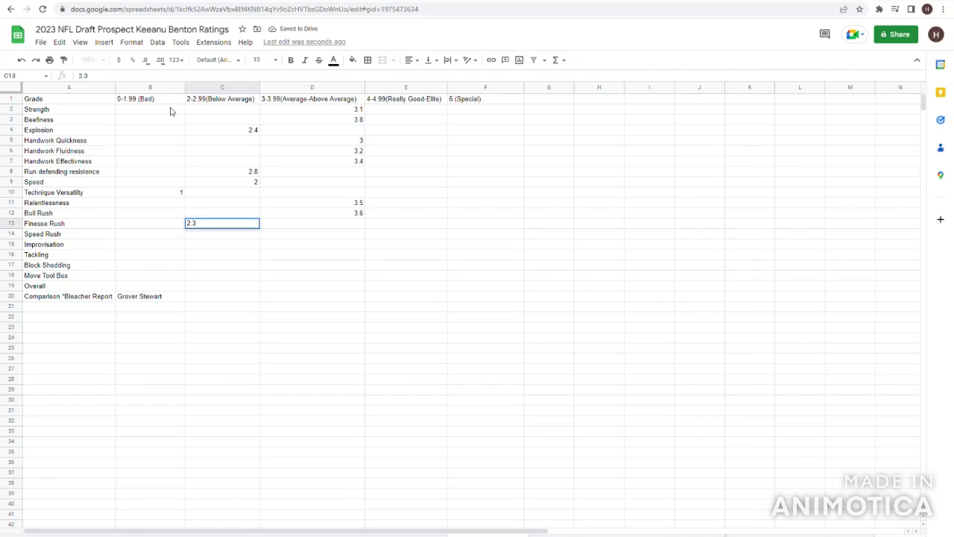
key("Right")
Review the Average-Above Average column from Finesse Rush up to the handwork grades and back down.
key("Up")
key("Up")
key("Up")
key("Up")
key("Up")
key("Up")
key("Up")
key("Down")
key("Down")
key("Down")
key("Down")
key("Down")
key("Down")
key("Down")
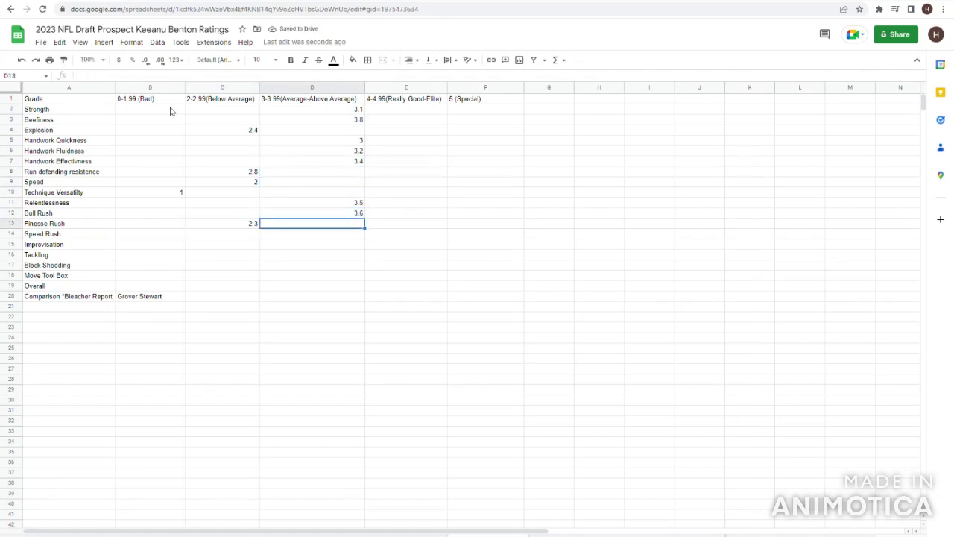
Mark the prospect's Speed Rush with a dash in the Bad column instead of a number.
key("Left")
key("Left")
key("Down")
key("Right")
key("Down")
key("Right")
key("Up")
key("Left")
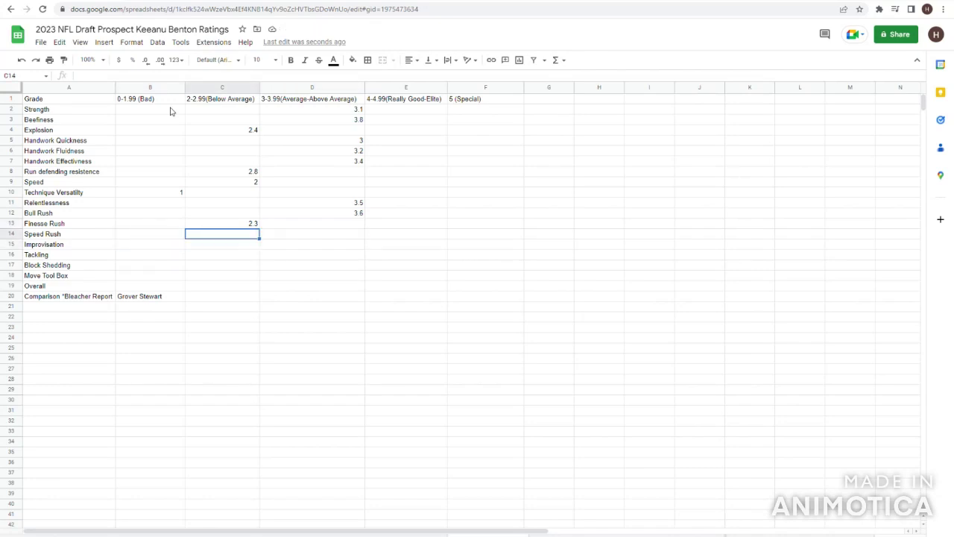
key("Left")
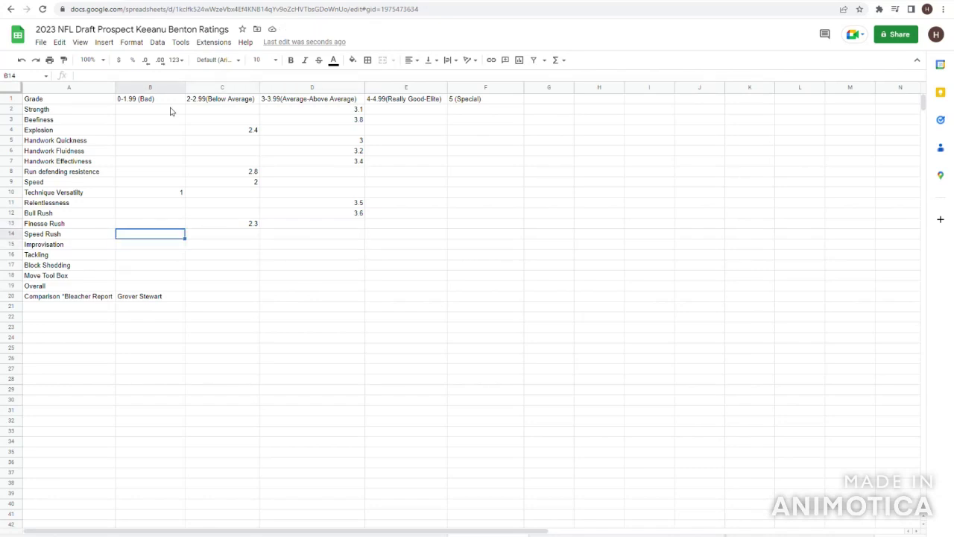
key("Return")
key("Left")
key("Up")
key("Down")
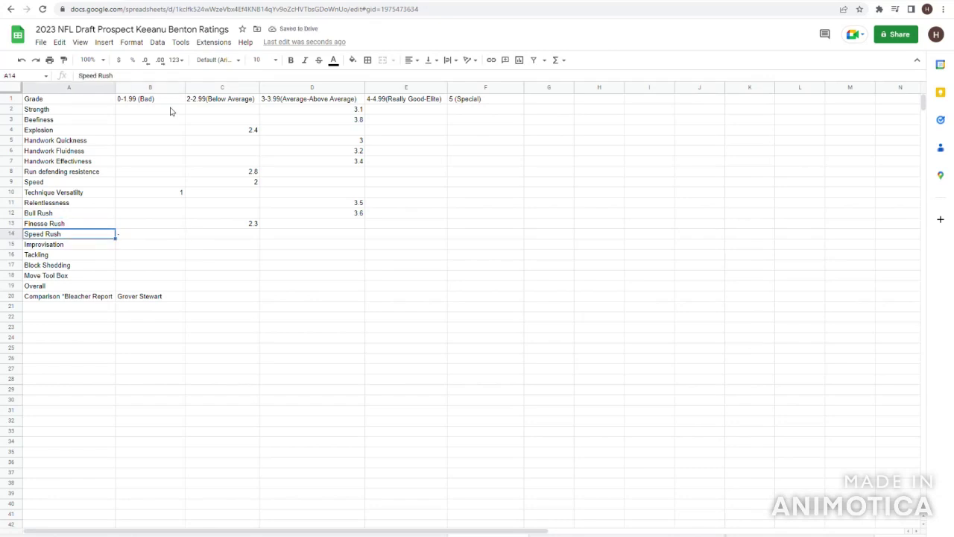
Review the Average-Above Average column from Improvisation up to the Speed row and back down to Tackling.
key("Down")
key("Right")
key("Right")
key("Right")
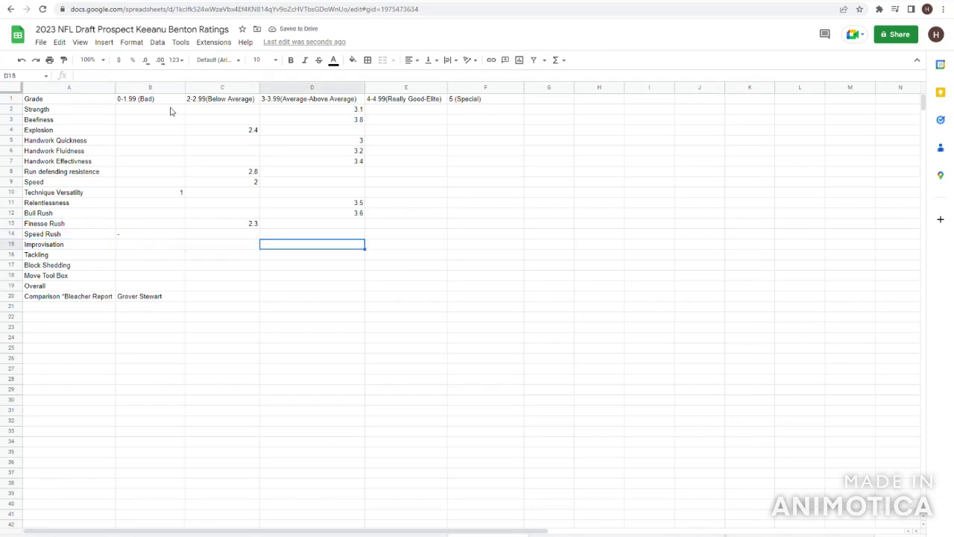
key("Up")
key("Up")
key("Up")
key("Up")
key("Up")
key("Up")
key("Down")
key("Down")
key("Down")
key("Down")
key("Down")
key("Down")
key("Down")
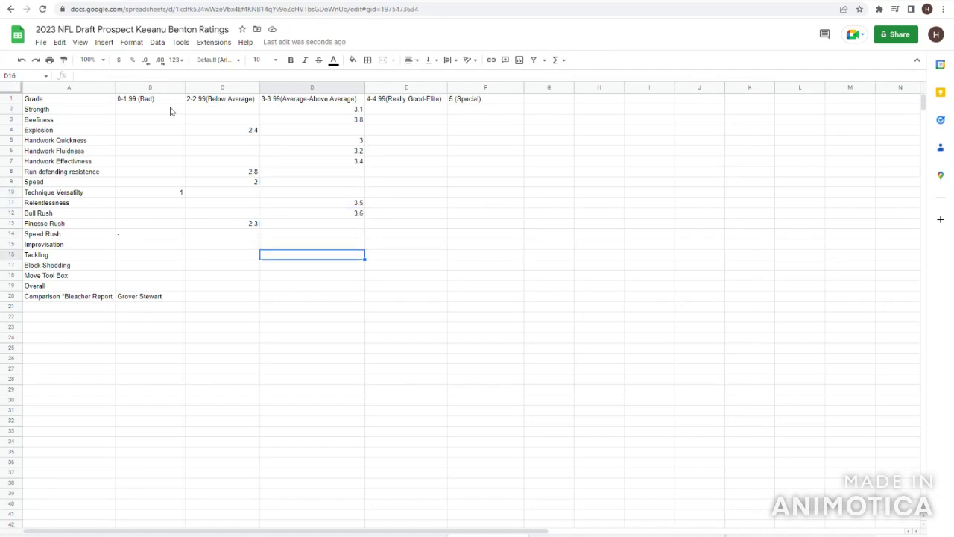
Grade the prospect's Improvisation 3.4 in the Average-Above Average column.
key("Up")
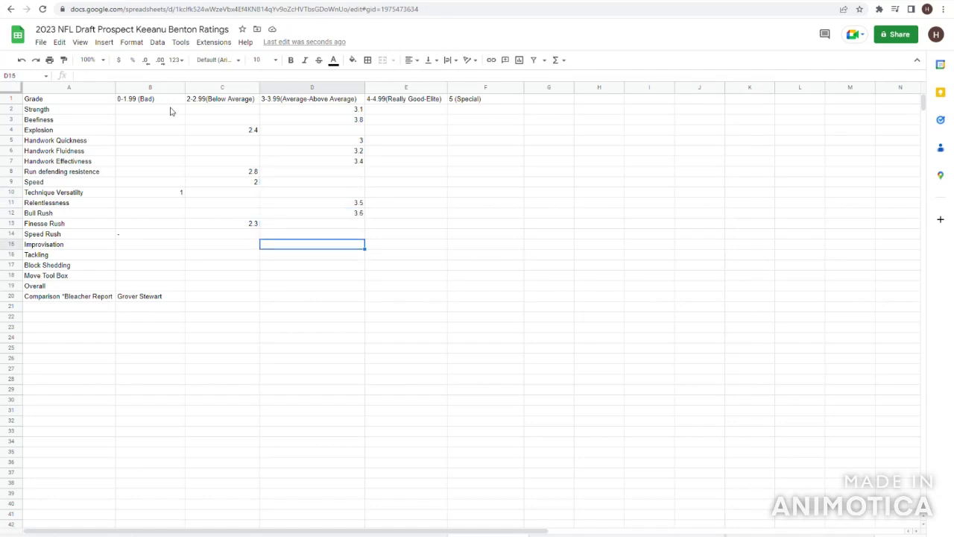
type("3")
key("Return")
Grade the prospect's Tackling 3.5 in the Average-Above Average column.
key("Left")
key("Left")
key("Right")
key("Right")
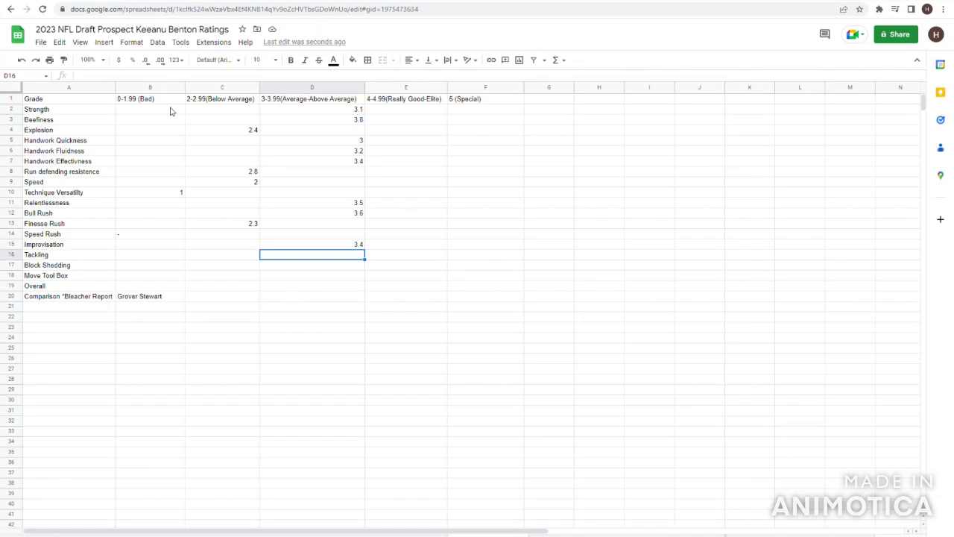
key("Return")
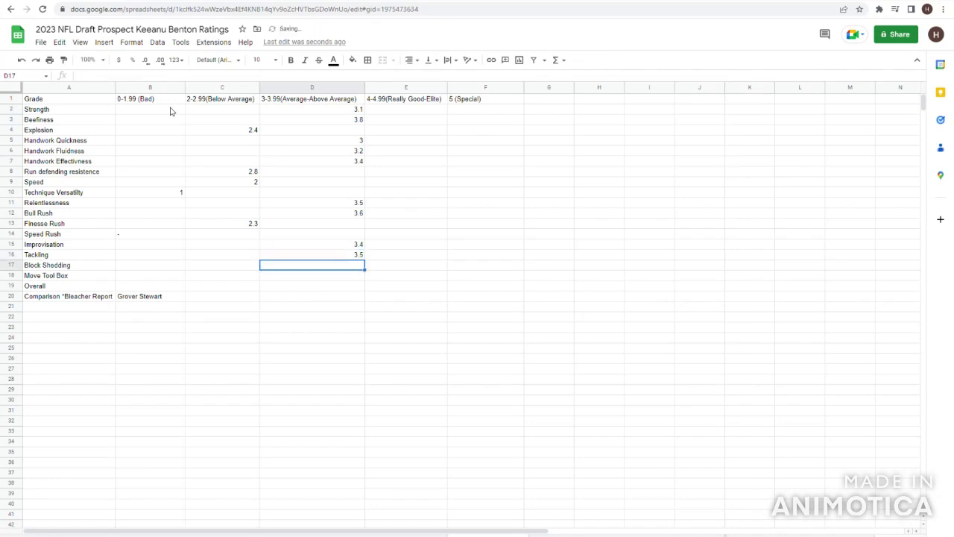
Grade the prospect's Block Shedding 3 in the Average-Above Average column.
key("Left")
key("Left")
key("Left")
key("Right")
key("Right")
key("Right")
key("Return")
key("Left")
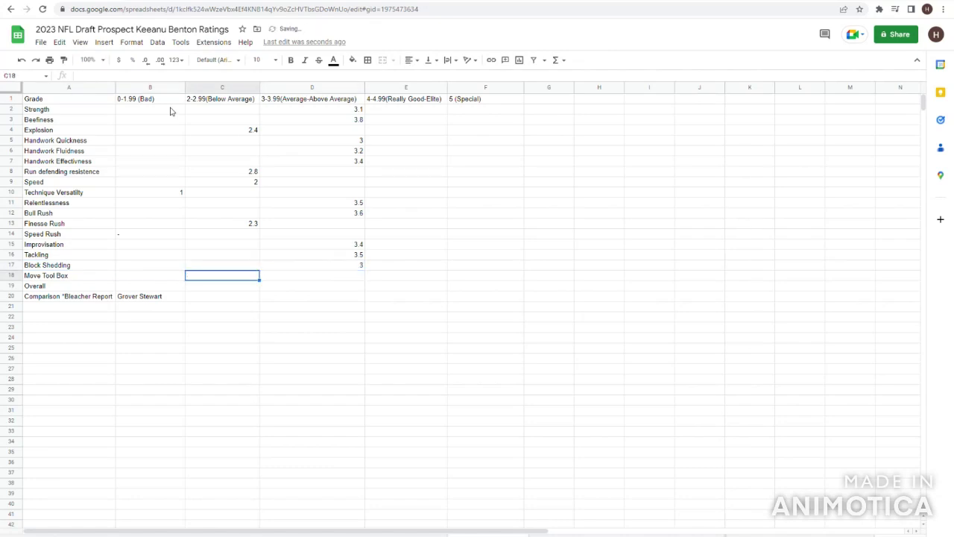
key("Right")
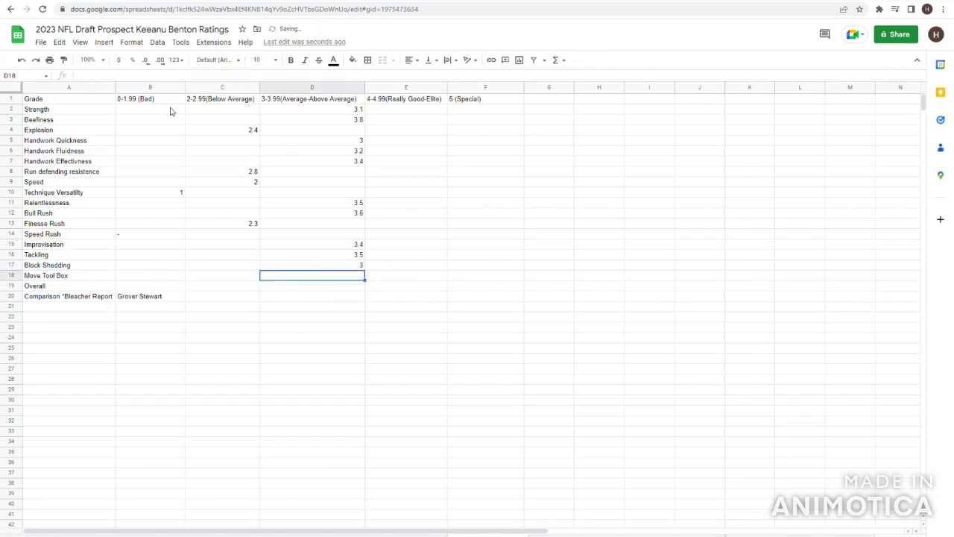
Review the grades around Bull Rush, Finesse Rush and Speed Rush, and follow the criteria down to Move Tool Box.
key("Left")
key("Up")
key("Up")
key("Up")
key("Up")
key("Up")
key("Up")
key("Up")
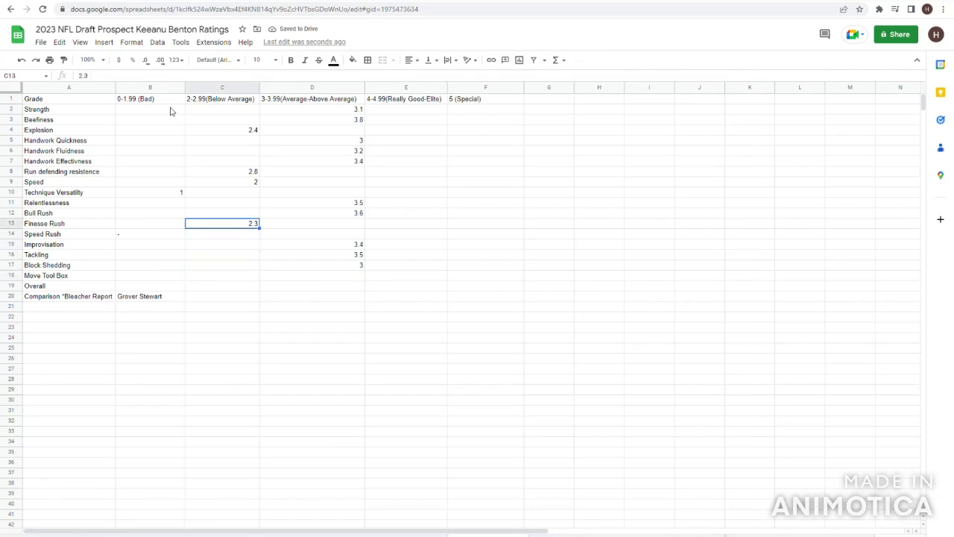
key("Up")
key("Left")
key("Left")
key("Right")
key("Right")
key("Down")
key("Down")
key("Up")
key("Left")
key("Left")
key("Down")
key("Down")
key("Down")
key("Down")
key("Down")
key("Down")
key("Down")
key("Down")
Grade the prospect's Move Tool Box 1.5 in the Bad column.
key("Up")
key("Right")
key("Right")
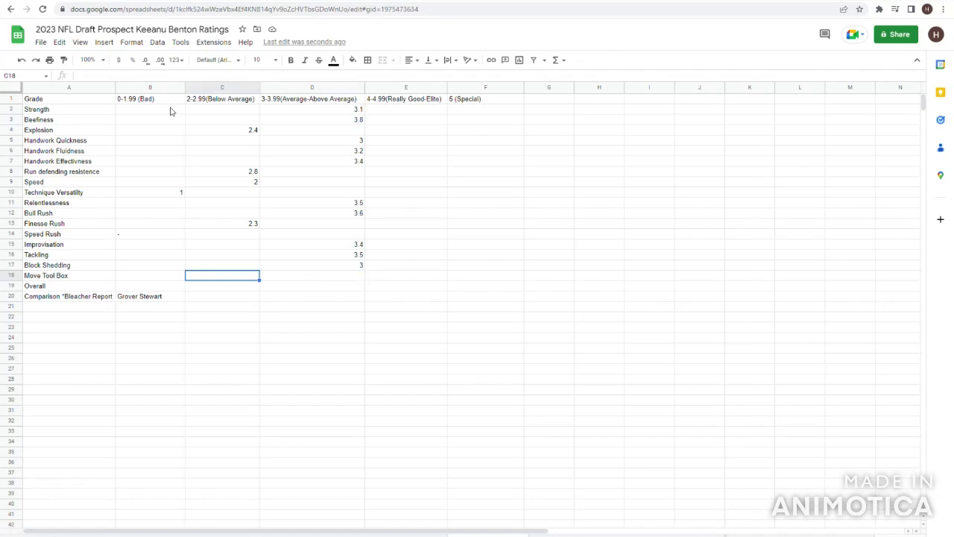
key("Left")
type("1.5")
key("Return")
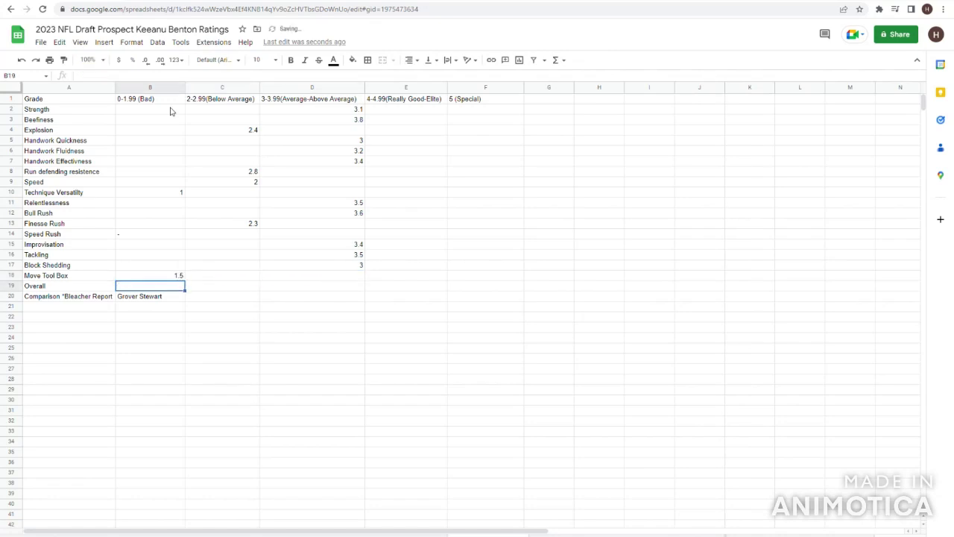
Enter the prospect's Overall grade of 2.84 in the Below Average column.
key("Left")
key("Right")
key("Right")
key("Right")
key("Right")
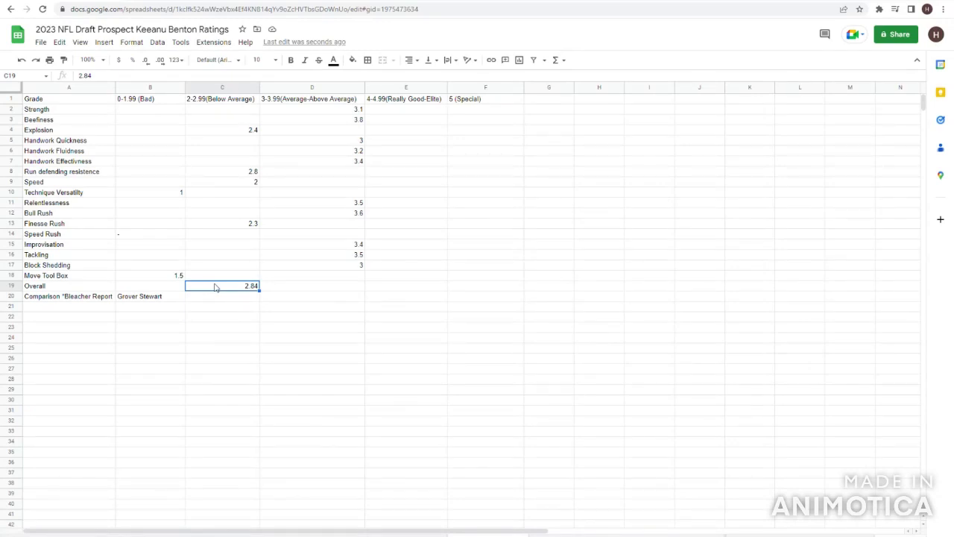
Review the Overall row across the rating columns.
key("Up")
key("Down")
key("Left")
key("Left")
key("Right")
key("Right")
key("Right")
key("Right")
key("Left")
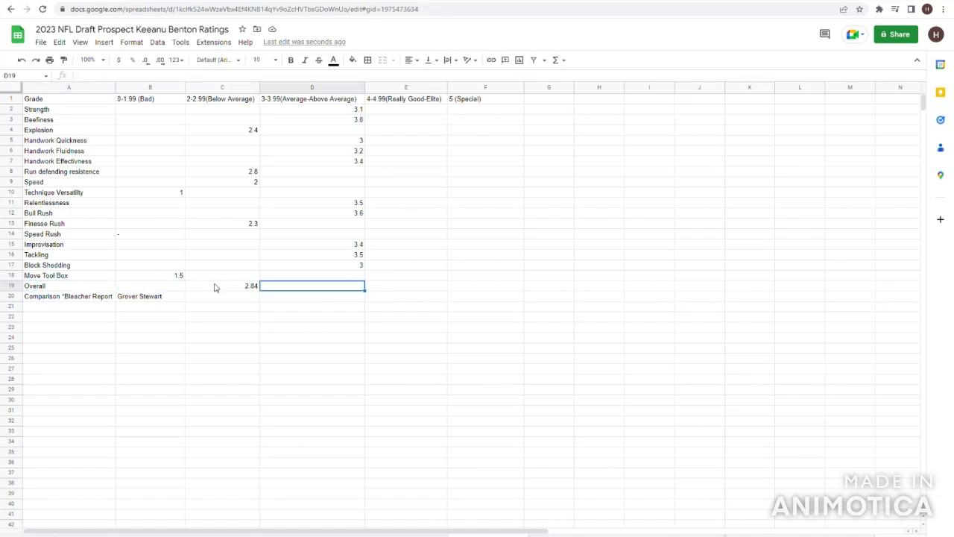
key("Left")
key("Left")
key("Left")
key("Up")
key("Up")
key("Up")
key("Up")
key("Up")
key("Up")
key("Up")
key("Up")
key("Up")
key("Up")
key("Up")
key("Up")
key("Up")
key("Up")
key("Up")
key("Up")
key("Up")
key("Up")
key("Right")
key("Right")
key("Right")
key("Right")
key("Right")
key("Right")
key("Right")
key("Right")
key("Right")
key("Right")
key("Right")
key("Right")
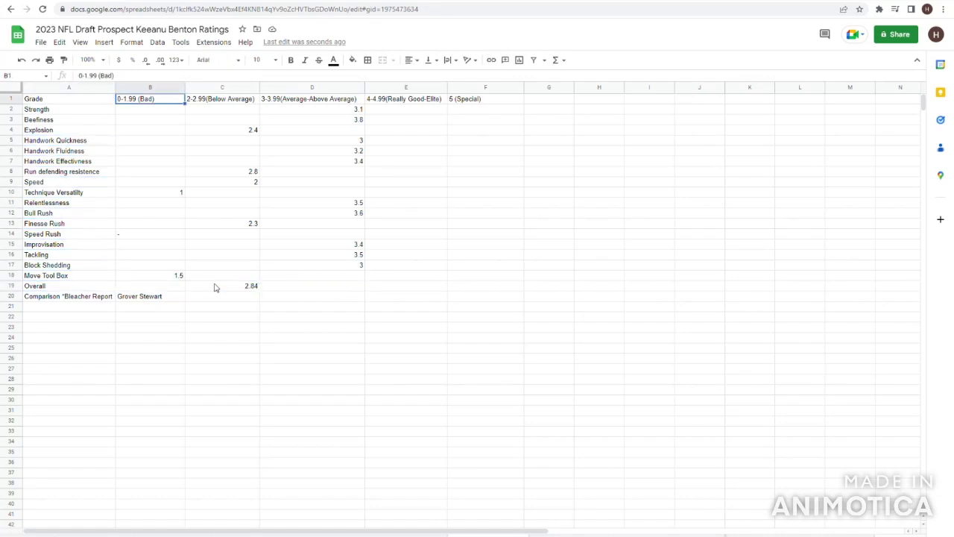
key("Down")
key("Down")
key("Down")
key("Down")
key("Down")
key("Down")
key("Down")
key("Down")
key("Down")
key("Down")
key("Down")
key("Left")
key("Left")
key("Left")
key("Left")
key("Left")
key("Left")
key("Left")
key("Left")
key("Left")
key("Left")
key("Left")
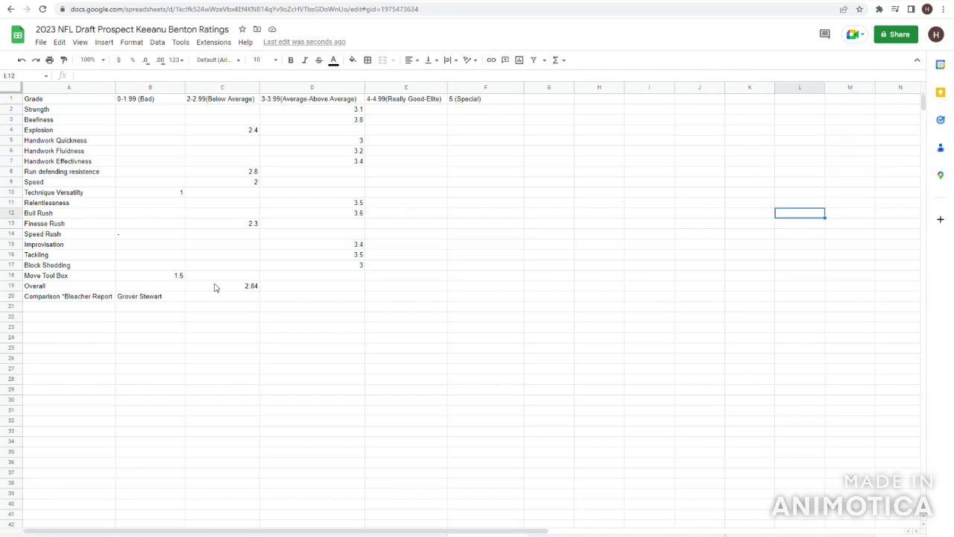
Examine the prospect's Technique Versatility grade in the Bad column.
key("Right")
key("Right")
key("Right")
key("Left")
key("Left")
key("Left")
key("Left")
key("Up")
key("Up")
key("Right")
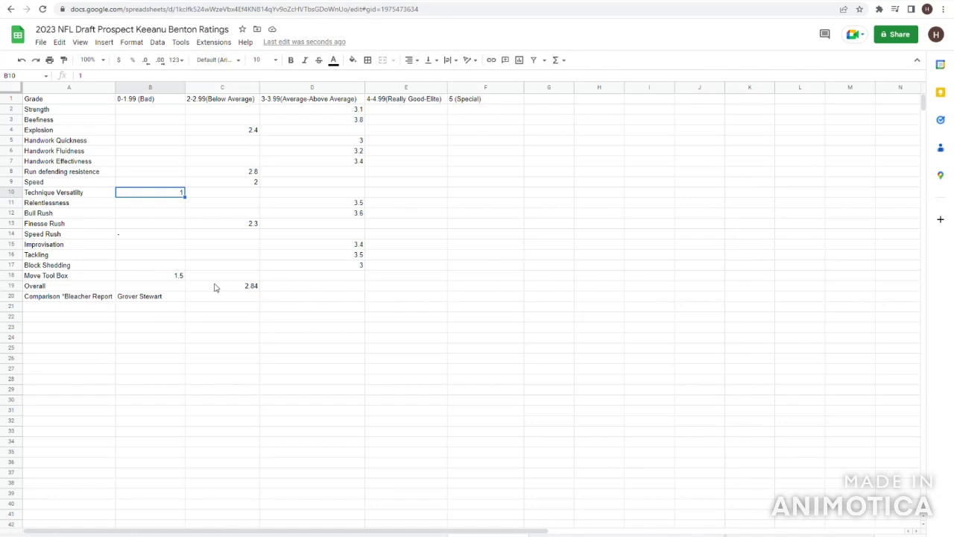
Review the rating scale headings and the criteria from Strength down to Technique Versatility.
key("Up")
key("Up")
key("Up")
key("Up")
key("Up")
key("Up")
key("Up")
key("Up")
key("Up")
key("Right")
key("Down")
key("Right")
key("Left")
key("Left")
key("Left")
key("Down")
key("Down")
key("Down")
key("Down")
key("Down")
key("Down")
key("Down")
key("Down")
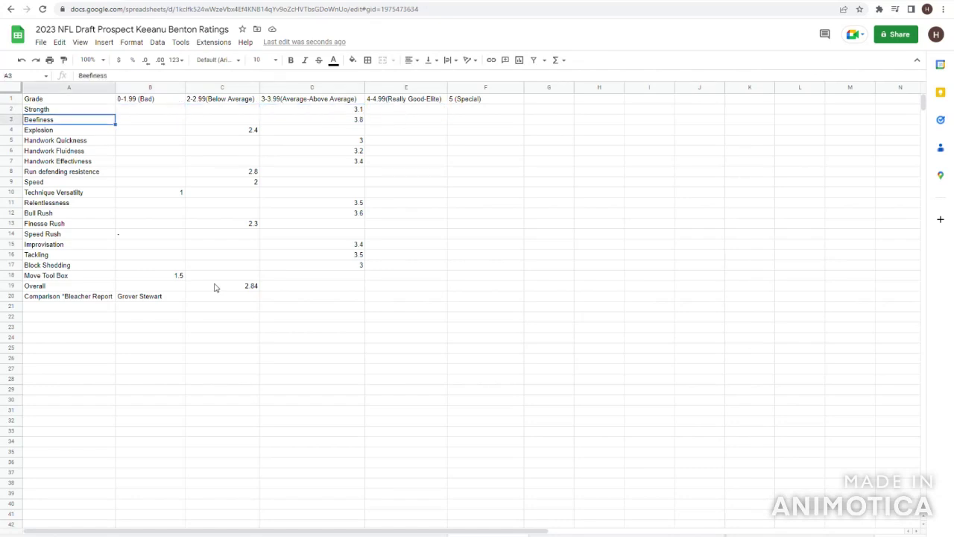
Review the Technique Versatility row across the rating columns, and the grades above it up to Explosion.
key("Right")
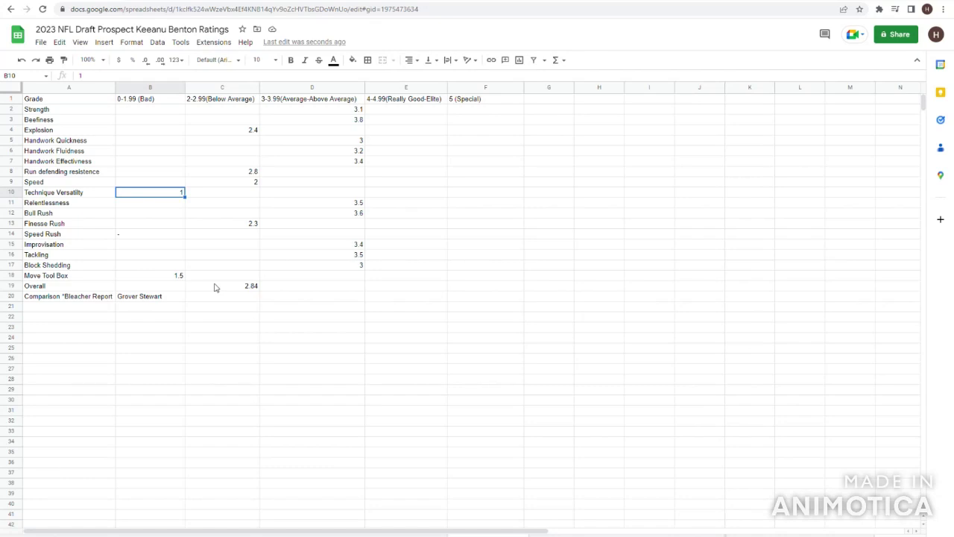
key("Left")
key("Right")
key("Right")
key("Right")
key("Right")
key("Left")
key("Left")
key("Left")
key("Right")
key("Left")
key("Up")
key("Up")
key("Up")
key("Up")
key("Up")
key("Right")
key("Right")
key("Up")
key("Left")
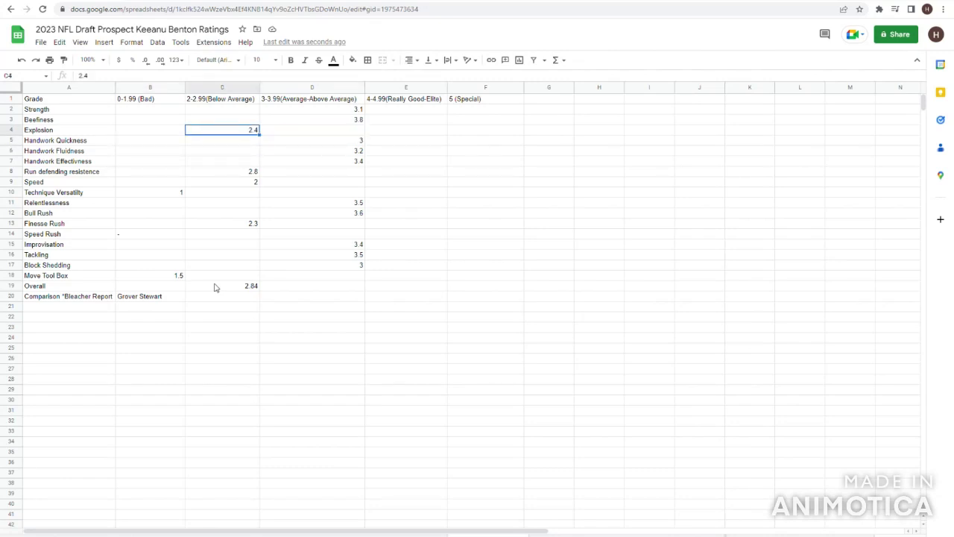
Review the Speed row across the rating columns.
key("Left")
key("Left")
key("Down")
key("Down")
key("Down")
key("Down")
key("Down")
key("Right")
key("Right")
key("Right")
key("Right")
key("Right")
key("Right")
key("Right")
key("Right")
key("Left")
key("Left")
key("Left")
key("Left")
key("Left")
key("Left")
key("Left")
key("Right")
key("Right")
key("Right")
key("Right")
key("Right")
key("Left")
key("Left")
key("Left")
Examine the Average-Above Average column from Speed up to its heading and back to the Beefiness grade.
key("Up")
key("Up")
key("Up")
key("Up")
key("Up")
key("Up")
key("Up")
key("Up")
key("Down")
key("Down")
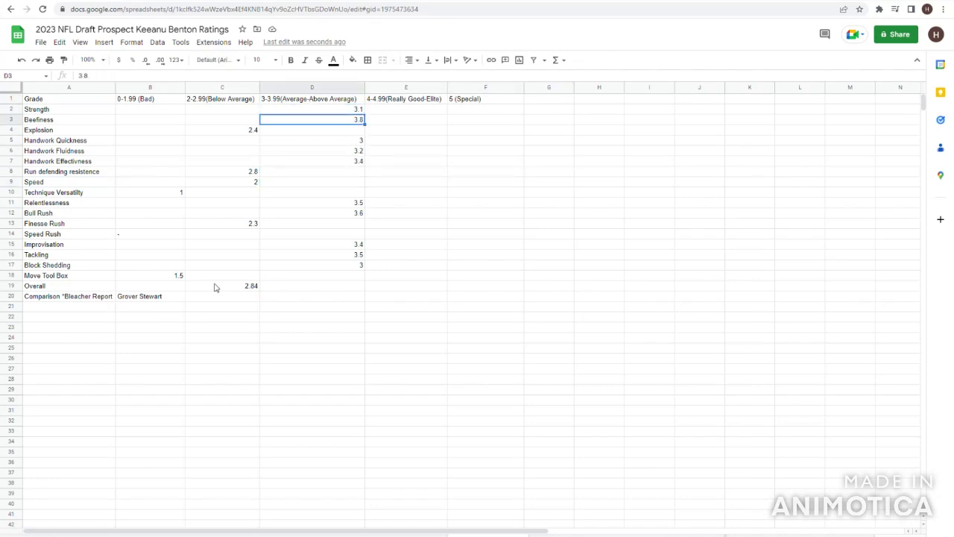
Review the grades from Beefiness down to Finesse Rush, and the Below Average column down to the Overall score.
key("Down")
key("Down")
key("Down")
key("Down")
key("Down")
key("Down")
key("Down")
key("Down")
key("Down")
key("Down")
key("Left")
key("Down")
key("Down")
key("Down")
key("Down")
key("Down")
key("Down")
Go back up to the Technique Versatility row and examine its grade and the neighbouring rating columns.
key("Up")
key("Up")
key("Up")
key("Up")
key("Up")
key("Up")
key("Up")
key("Up")
key("Left")
key("Up")
key("Left")
key("Right")
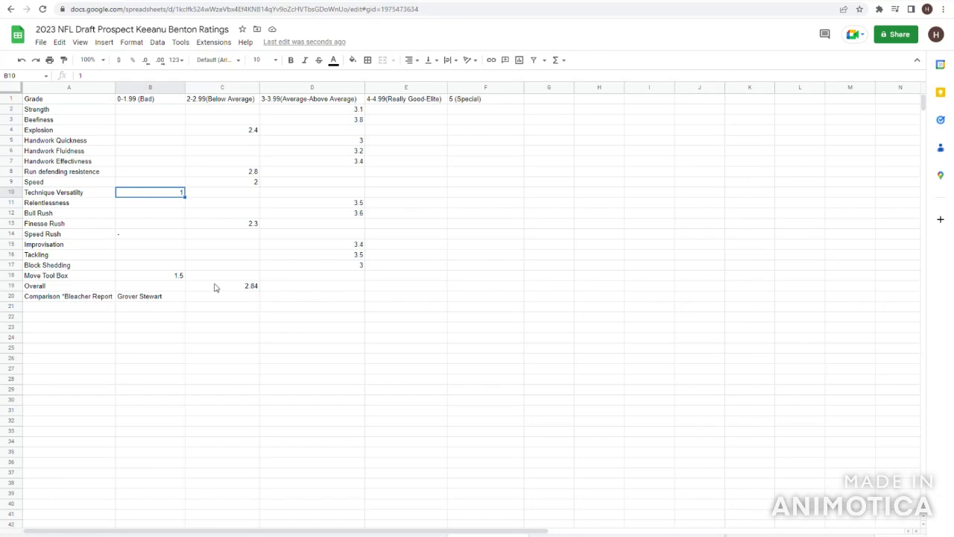
key("Left")
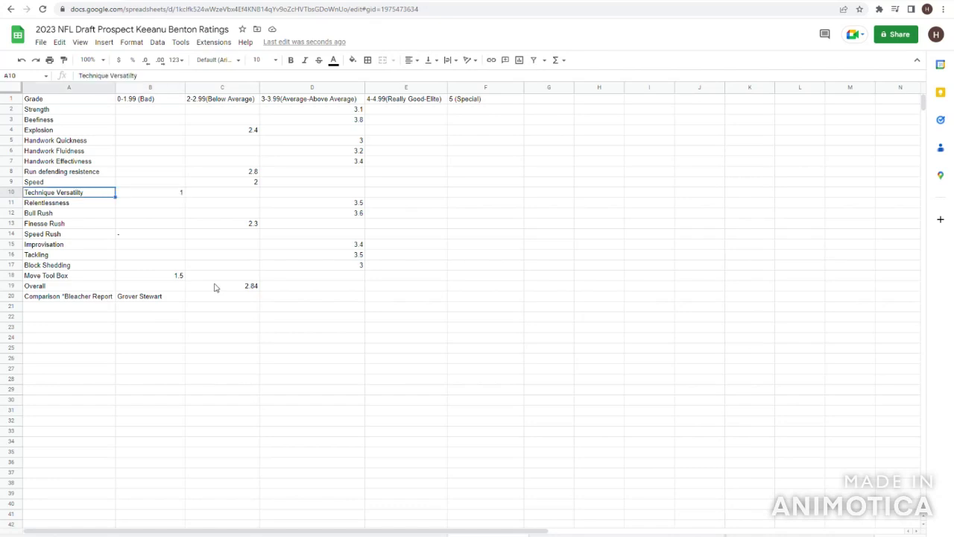
key("Right")
key("Right")
key("Right")
key("Right")
Review the remaining criteria down to the Bleacher Report comparison and the Overall score.
key("Down")
key("Down")
key("Down")
key("Down")
key("Down")
key("Down")
key("Down")
key("Down")
key("Down")
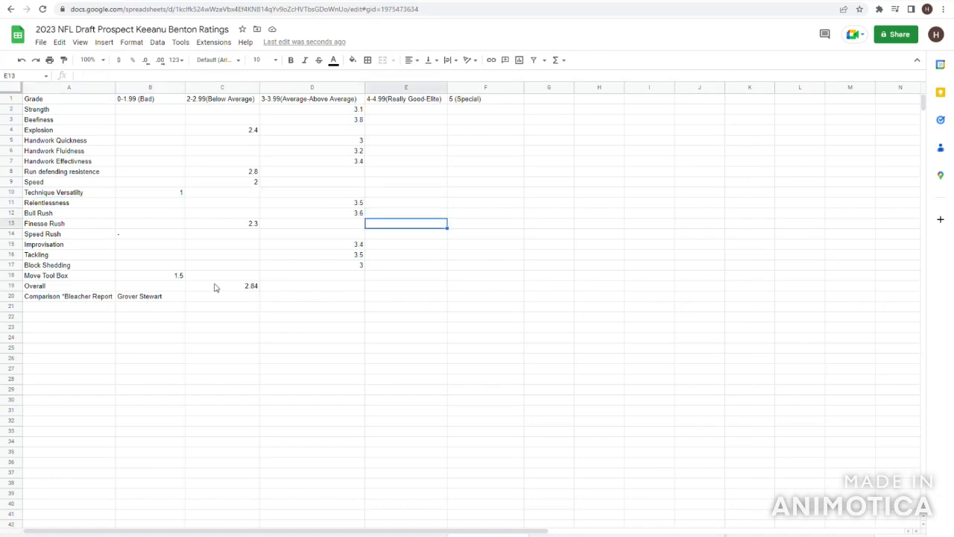
key("Left")
key("Left")
key("Left")
key("Left")
key("Down")
key("Right")
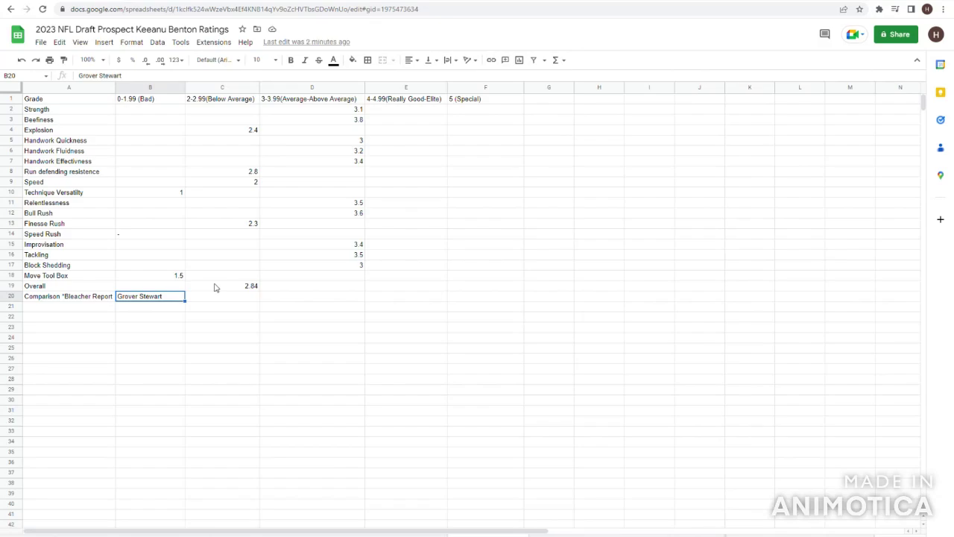
key("Up")
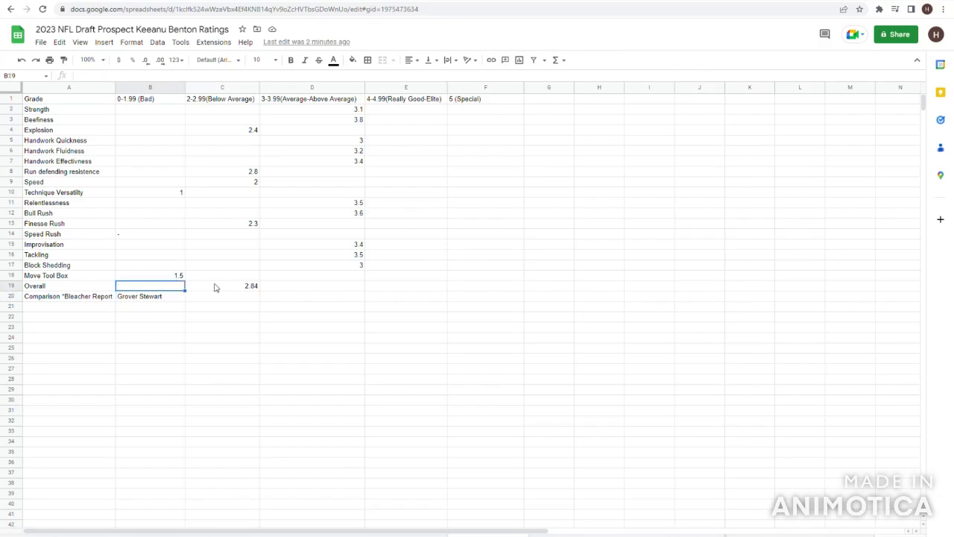
key("Right")
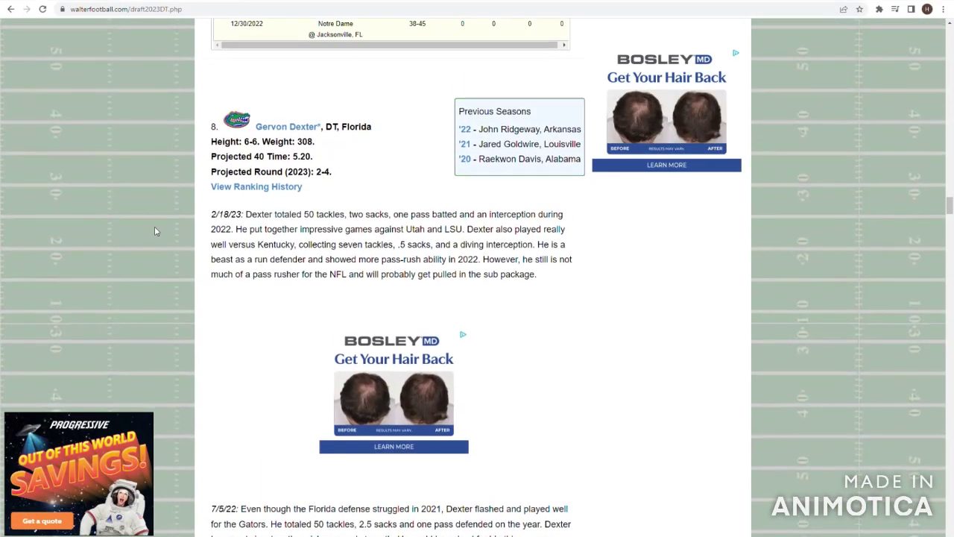
Read the 2/18/23 scouting notes on the eighth-ranked Florida defensive tackle, covering his 2022 statistics, run defense and pass rush.
left_click_drag(270, 214, 437, 223)
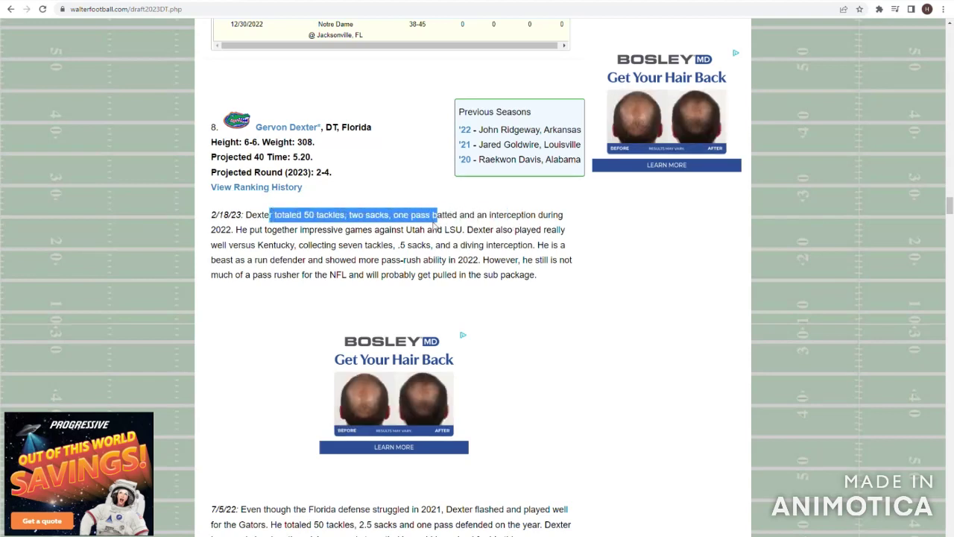
left_click_drag(248, 229, 534, 261)
left_click(412, 236)
double_click(412, 235)
left_click(481, 238)
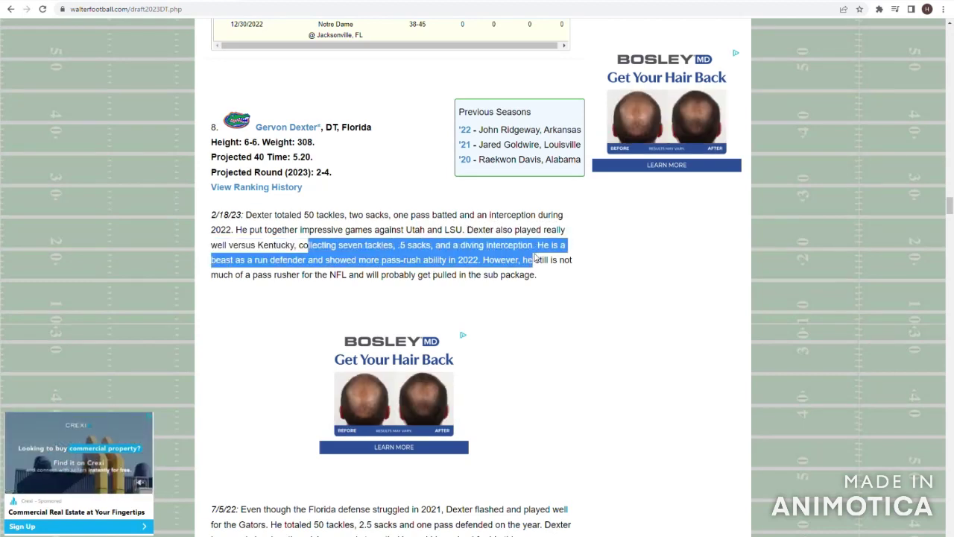
left_click(542, 255)
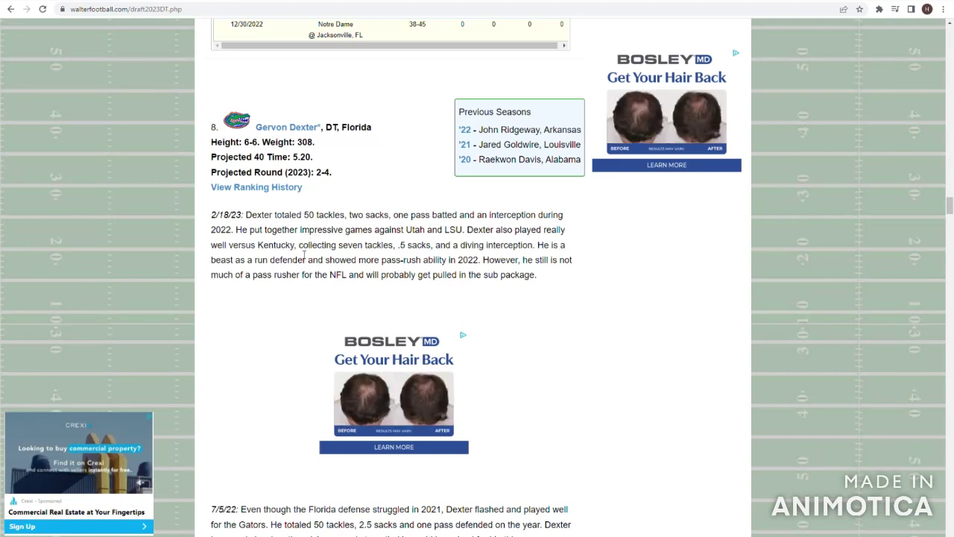
left_click_drag(304, 261, 575, 277)
left_click(481, 261)
left_click_drag(275, 275, 507, 284)
left_click(539, 284)
scroll(539, 283, "down", 2)
scroll(538, 283, "up", 2)
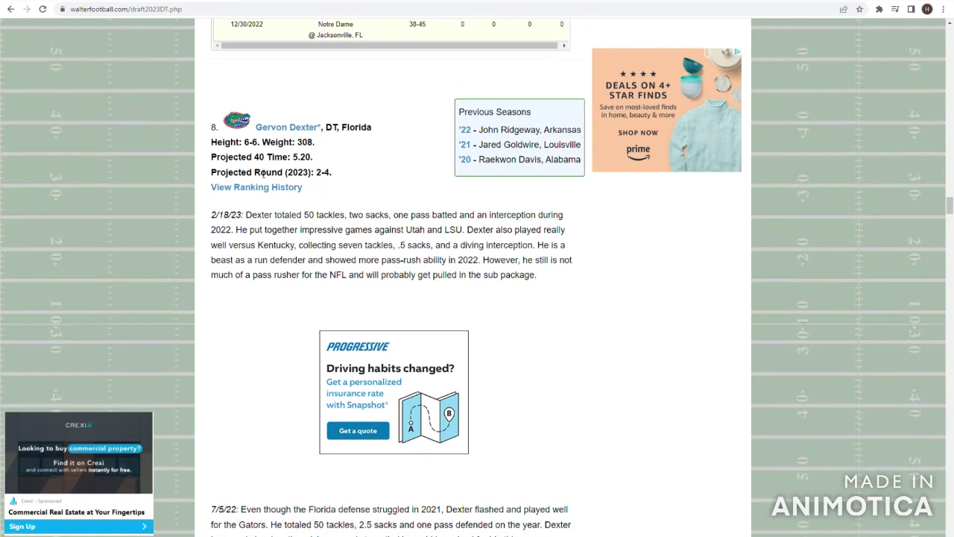
Examine the Florida prospect's height, weight, projected 40 time and projected round, along with the older notes further down.
left_click_drag(337, 164, 283, 156)
left_click(283, 157)
scroll(355, 266, "down", 3)
left_click_drag(216, 311, 298, 347)
left_click(298, 347)
scroll(298, 347, "up", 3)
left_click_drag(353, 163, 320, 159)
left_click(321, 158)
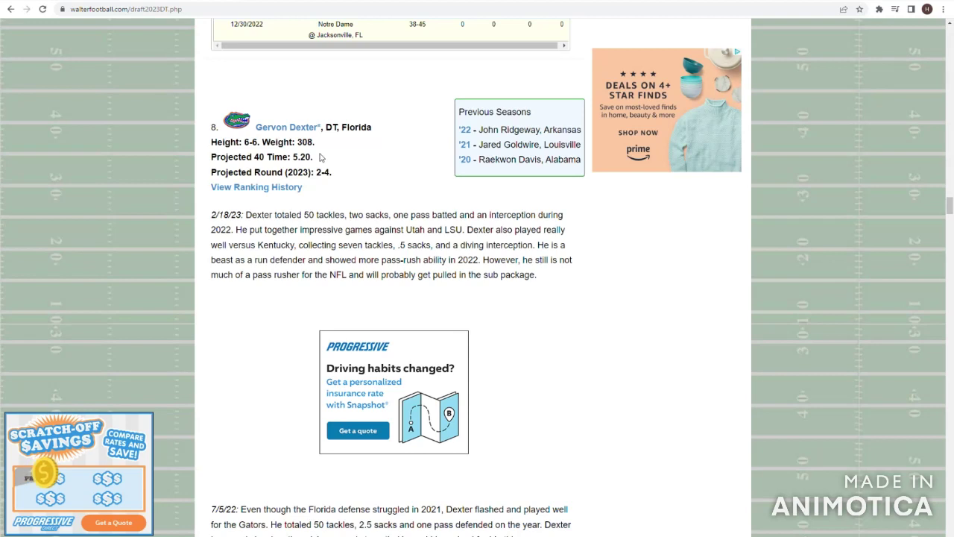
left_click_drag(162, 120, 240, 152)
left_click(351, 172)
left_click(240, 151)
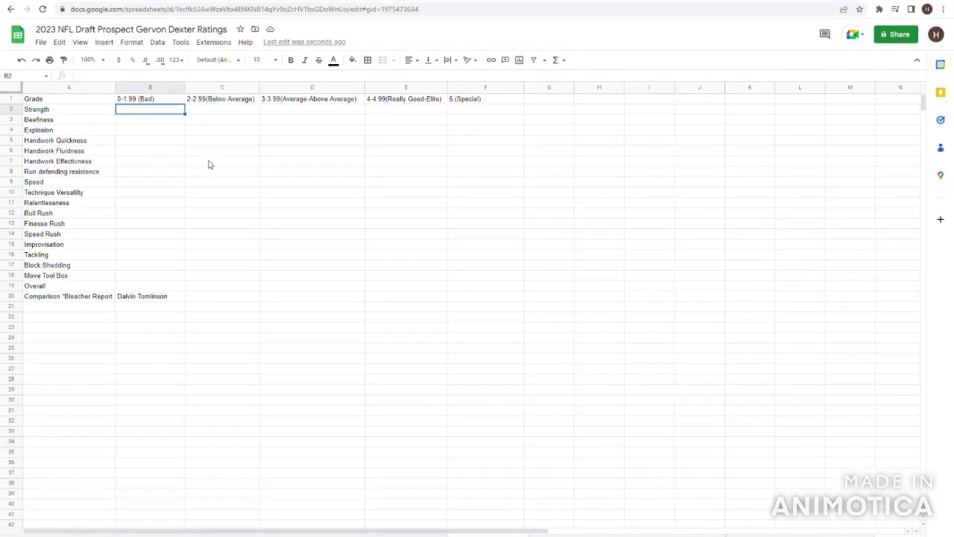
Enter a Strength grade of 2.7 in the Below Average column of the Florida prospect's ratings sheet.
key("Right")
key("Right")
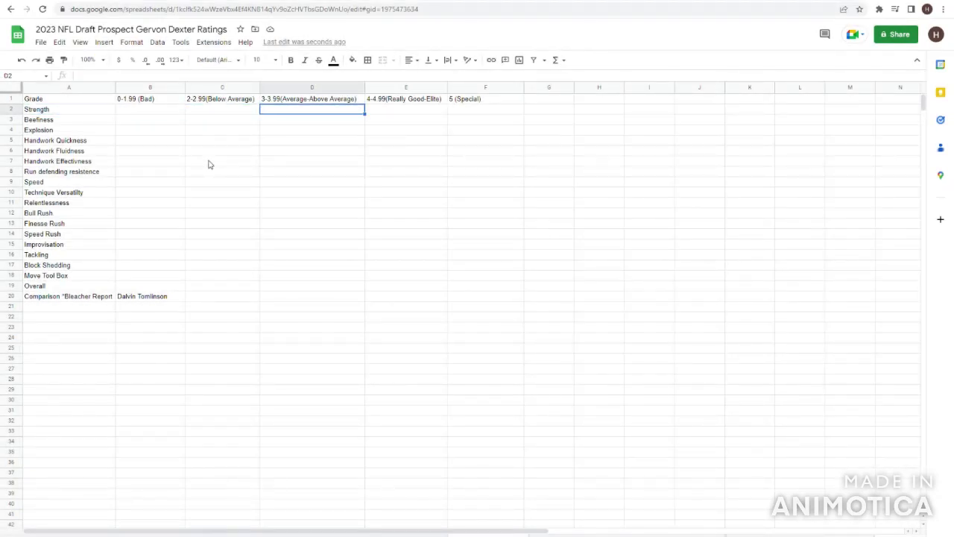
key("Left")
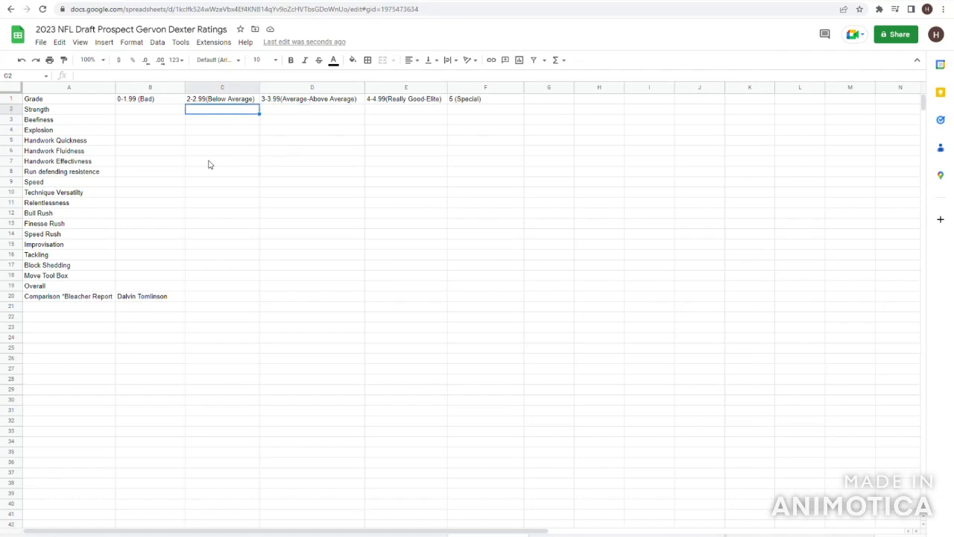
type("2.7")
key("Tab")
key("Left")
key("Right")
key("Right")
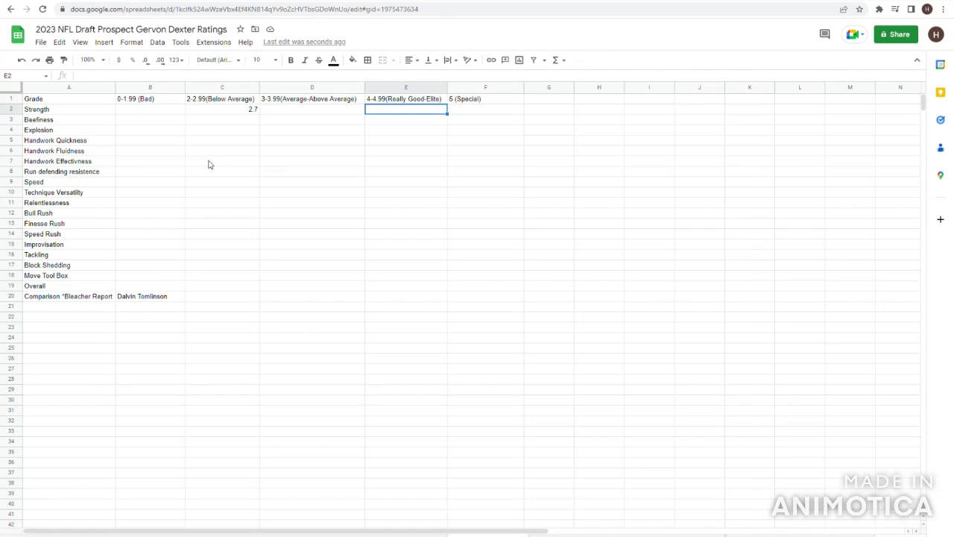
Enter a Beefiness grade of 3.5 in the Average-Above Average column.
key("Down")
key("Left")
key("Left")
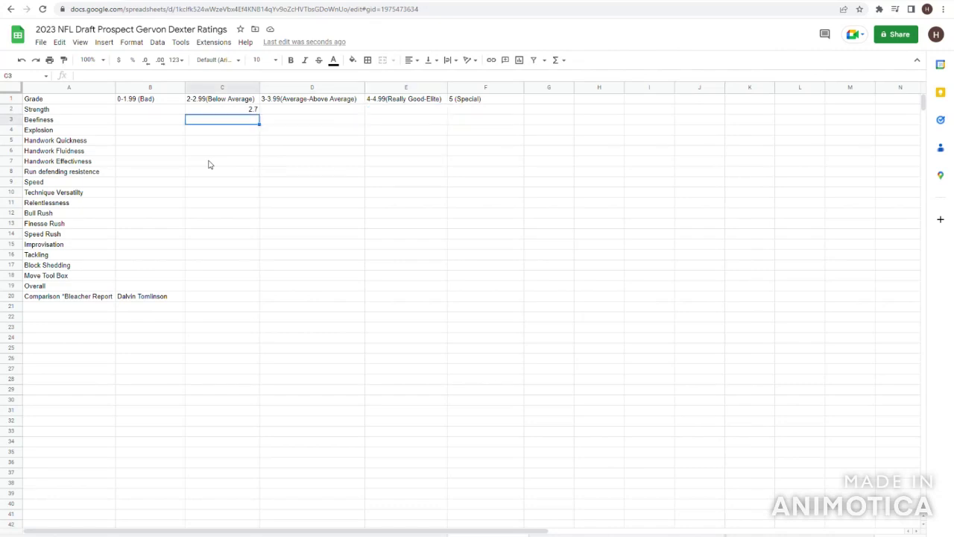
key("Right")
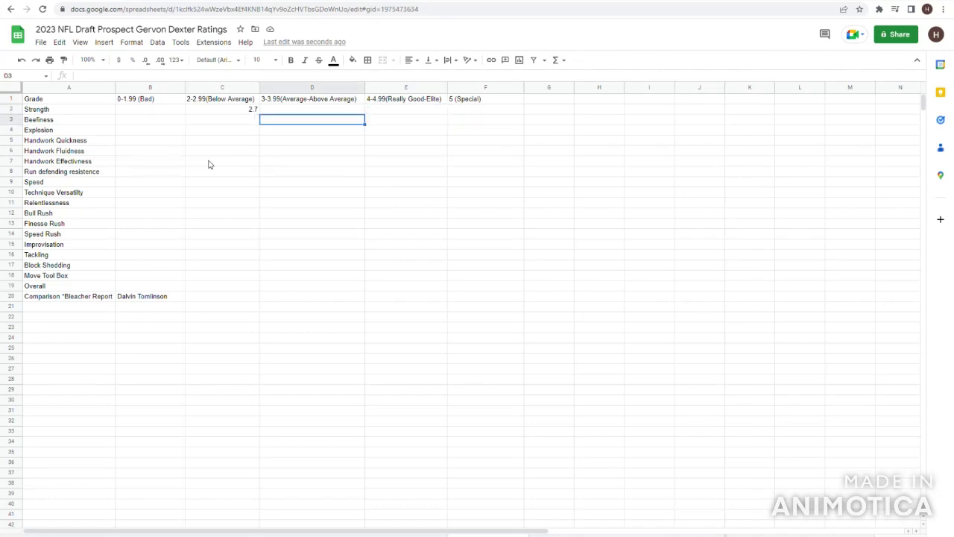
key("Up")
key("Up")
key("Left")
key("Left")
key("Down")
key("Left")
key("Right")
key("Down")
key("Right")
key("Right")
type("3.6")
key("BackSpace")
type("5")
key("Return")
Enter an Explosion grade of 3.3 in the Average-Above Average column.
key("Up")
key("Left")
key("Left")
key("Left")
key("Down")
key("Right")
key("Right")
key("Right")
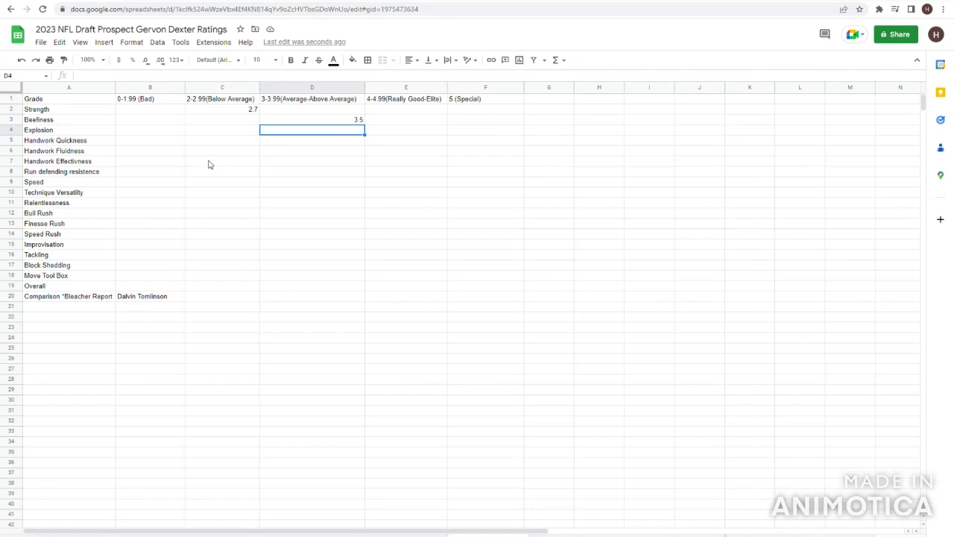
type("3.3")
key("Return")
Enter a Handwork Quickness grade of 3.7 in the Average-Above Average column.
key("Left")
key("Left")
key("Left")
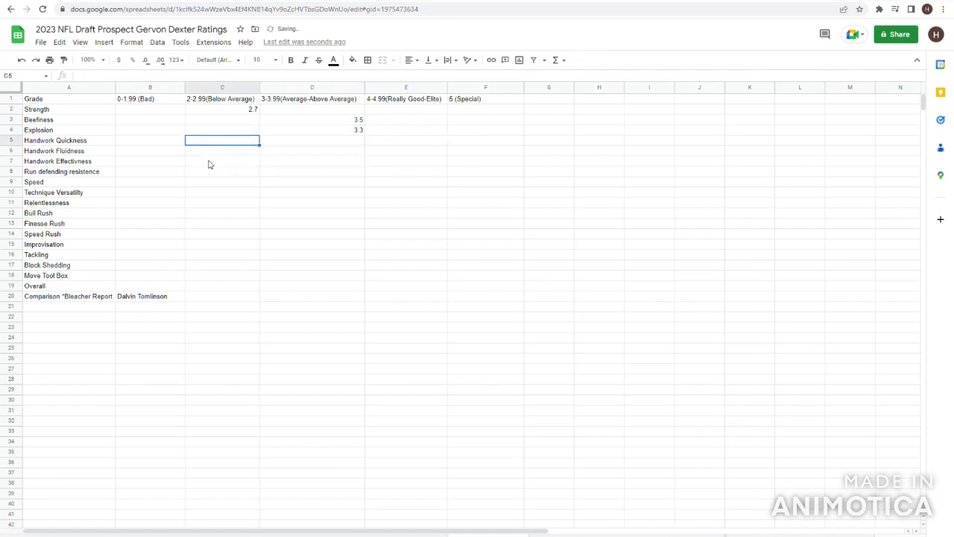
key("Right")
key("Right")
key("Right")
key("Right")
key("Left")
type("3.7")
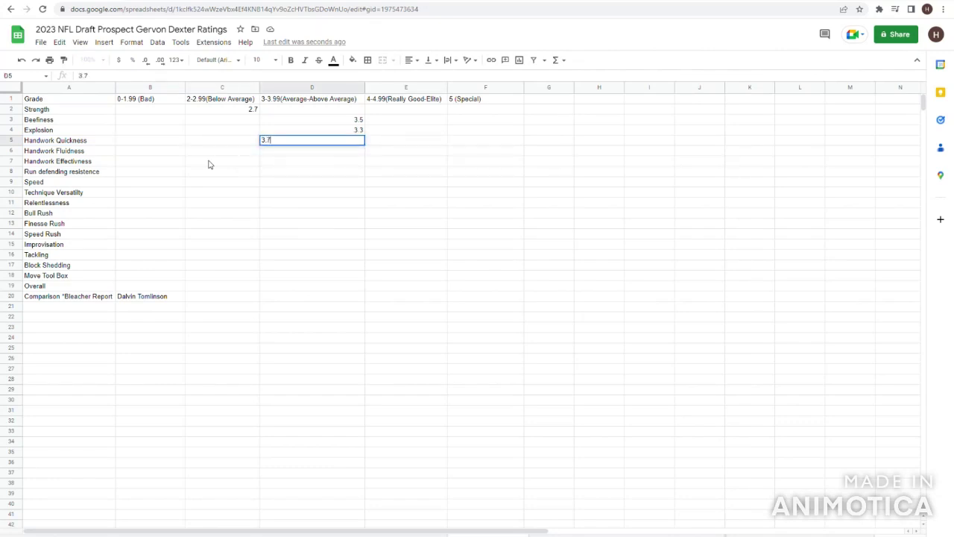
Enter a Handwork Fluidness grade of 3.1 in the Average-Above Average column.
key("Left")
key("Down")
key("Left")
key("Left")
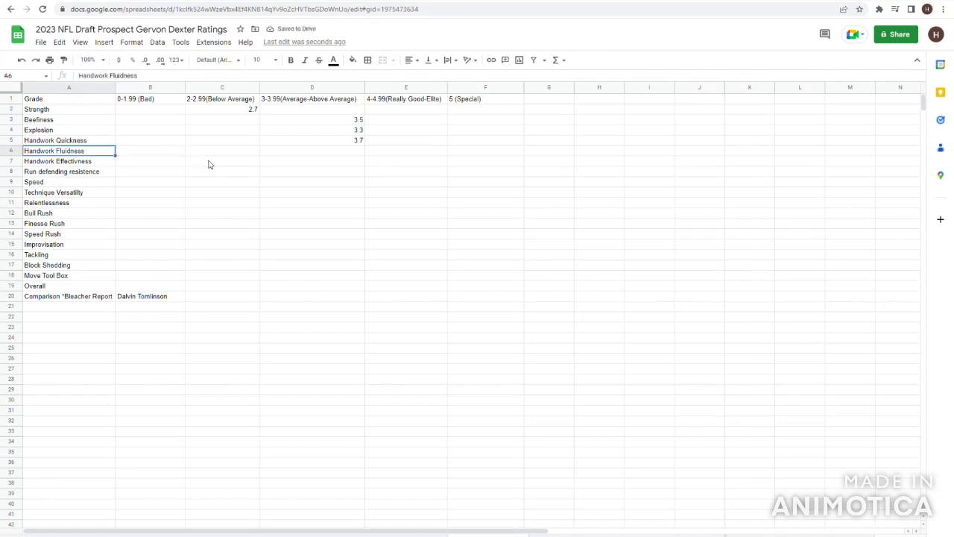
key("Right")
key("Right")
key("Right")
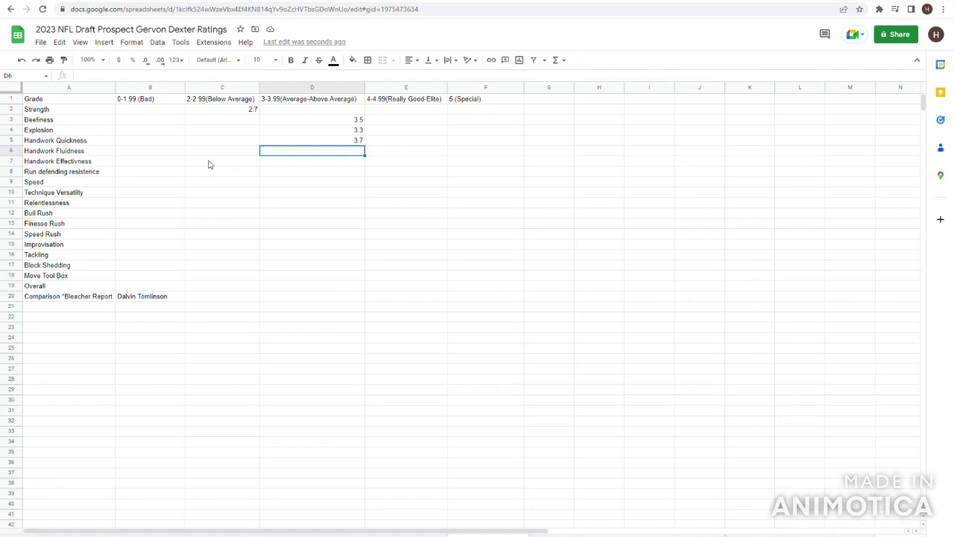
type("3.1")
key("Left")
key("Left")
key("Left")
key("Right")
key("Right")
key("Right")
key("Right")
key("Left")
key("Left")
key("Left")
key("Left")
key("Right")
key("Right")
key("Right")
key("Right")
key("Right")
key("Right")
key("Left")
key("Left")
Enter a Handwork Effectiveness grade of 2.1 in the Below Average column.
key("Down")
key("Left")
key("Left")
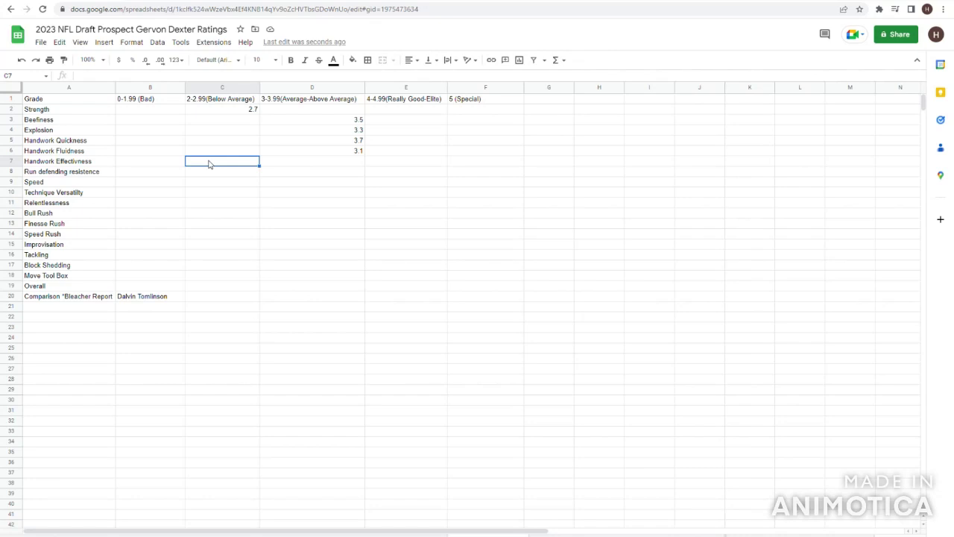
type("2.1")
key("Up")
key("Left")
key("Down")
key("Right")
key("Right")
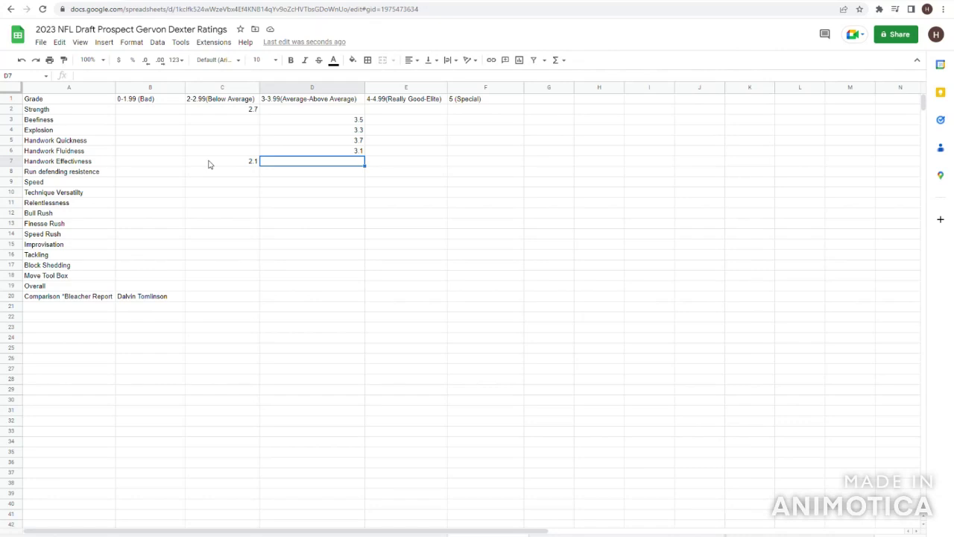
key("Left")
key("Left")
key("Left")
key("Up")
key("Down")
key("Right")
key("Right")
key("Right")
key("Left")
key("Left")
key("Left")
key("Right")
key("Right")
key("Right")
Enter a grade of 3.5 for run defending resistance in the Average-Above Average column.
key("Down")
key("Left")
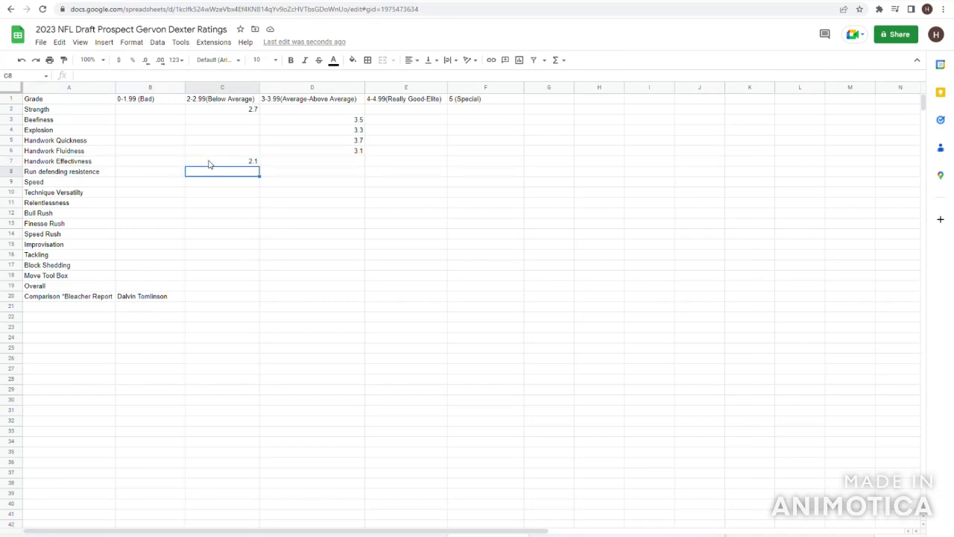
key("Right")
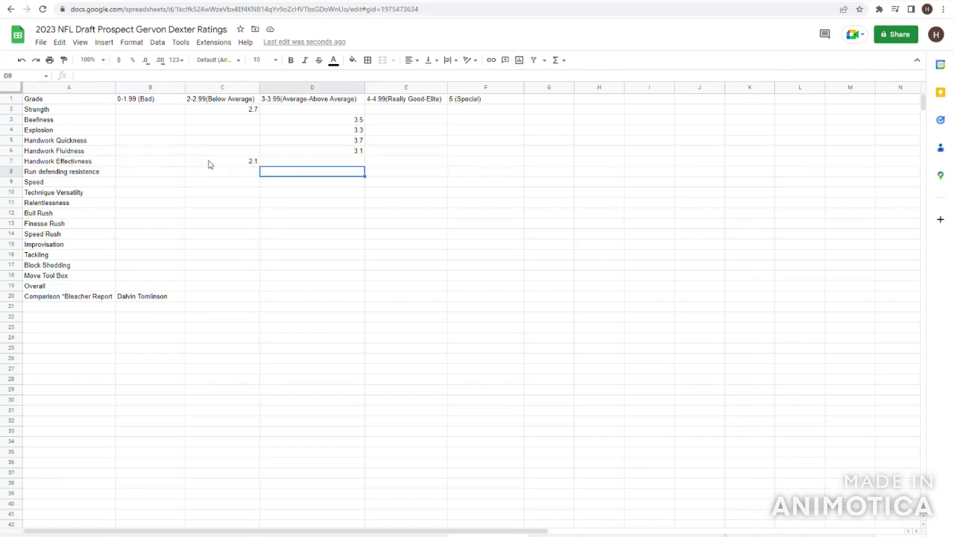
type("3.5")
key("Right")
key("Left")
key("Left")
key("Left")
key("Left")
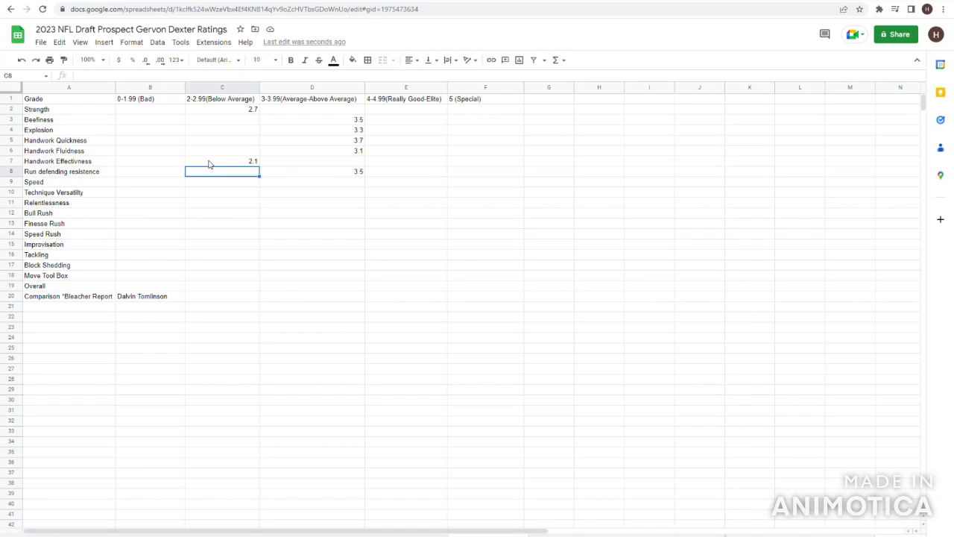
key("Right")
key("Right")
key("Right")
key("Right")
Enter a Speed grade of 3.2 in the Average-Above Average column.
key("Down")
key("Left")
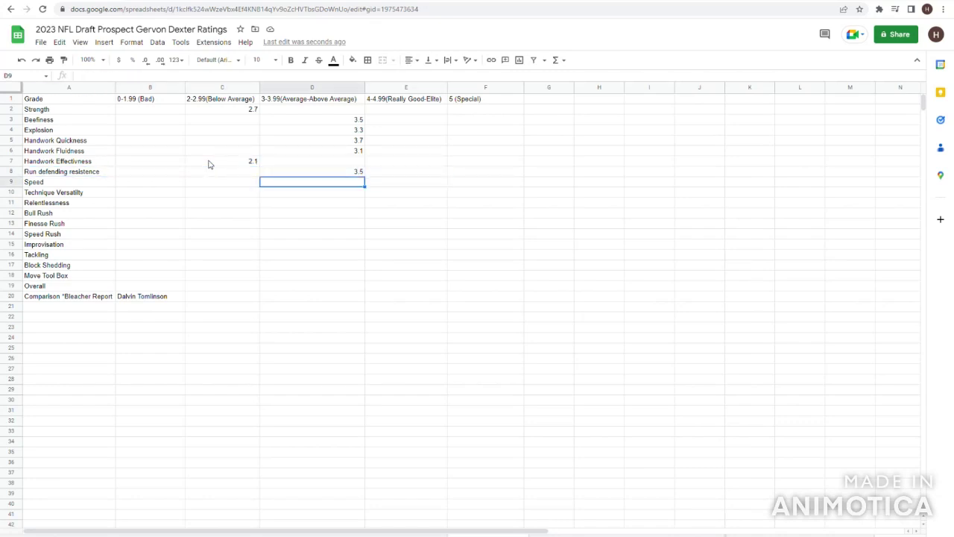
type("3.2")
key("ctrl+Return")
key("Left")
key("Up")
key("Right")
key("Right")
key("Down")
key("Left")
Enter a Technique Versatility grade of 3.4 in the Average-Above Average column.
key("Down")
key("Left")
key("Left")
key("Right")
key("Right")
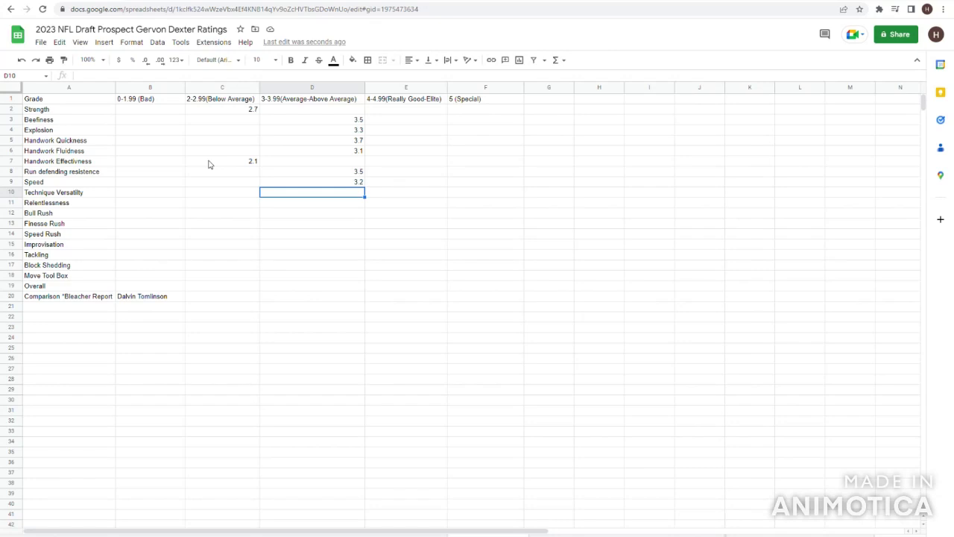
key("Left")
key("Left")
key("Left")
key("Right")
key("Right")
key("Right")
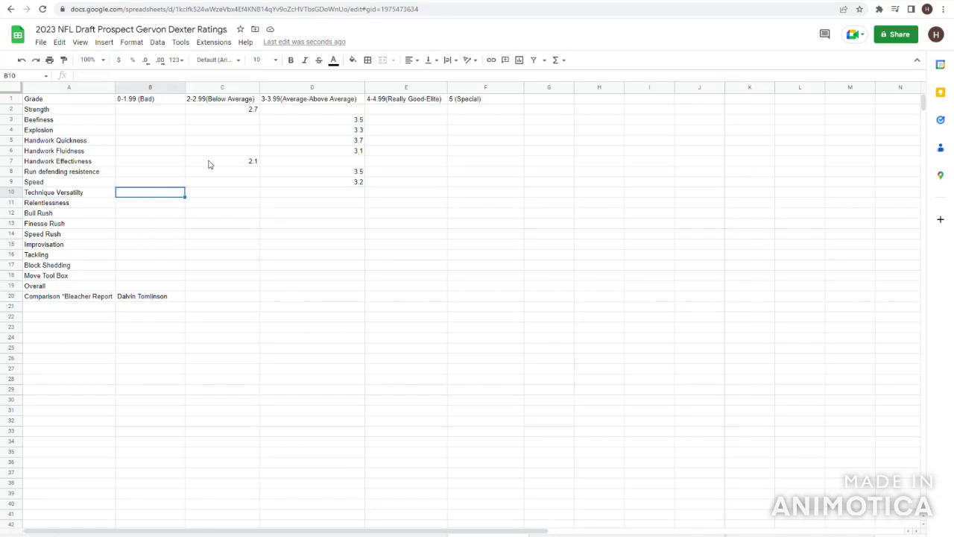
key("Right")
key("Left")
type("3")
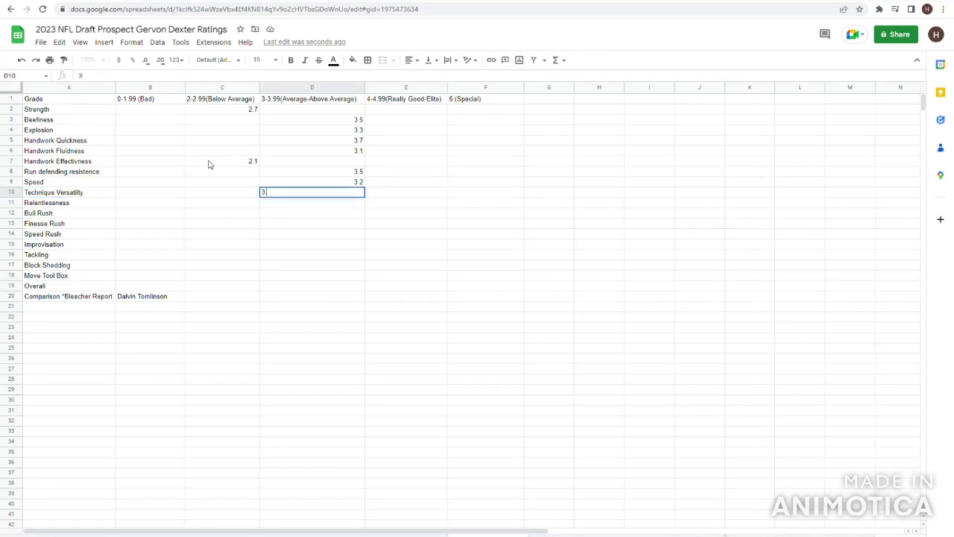
type(".4")
key("Return")
Enter a Relentlessness grade of 2 in the Below Average column.
key("Left")
key("Left")
key("Left")
key("Right")
key("Right")
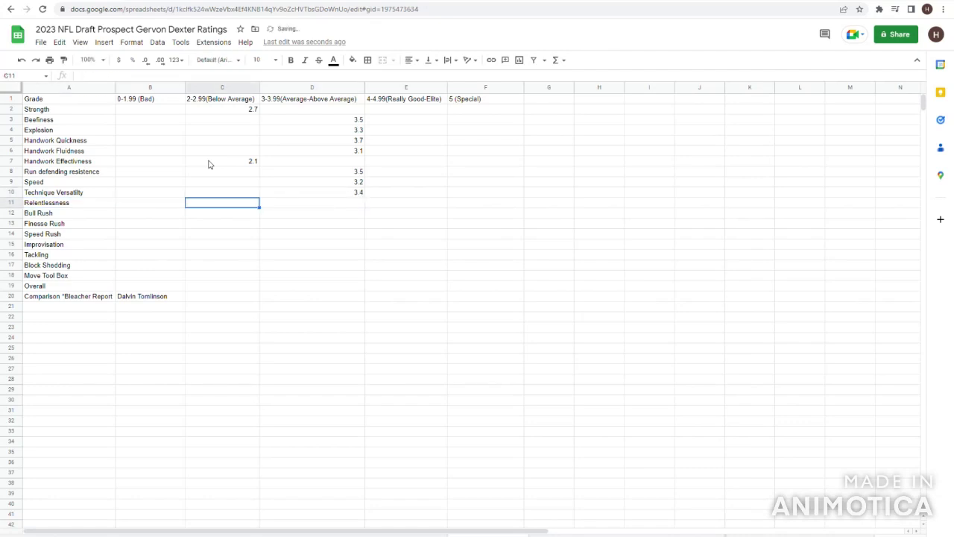
key("Right")
key("Left")
type("2")
key("Right")
key("Left")
key("Left")
key("Left")
key("Right")
key("Right")
key("Right")
key("Right")
Enter a Bull Rush grade of 2.3 in the Below Average column.
key("Down")
key("Left")
key("Left")
key("Right")
key("Left")
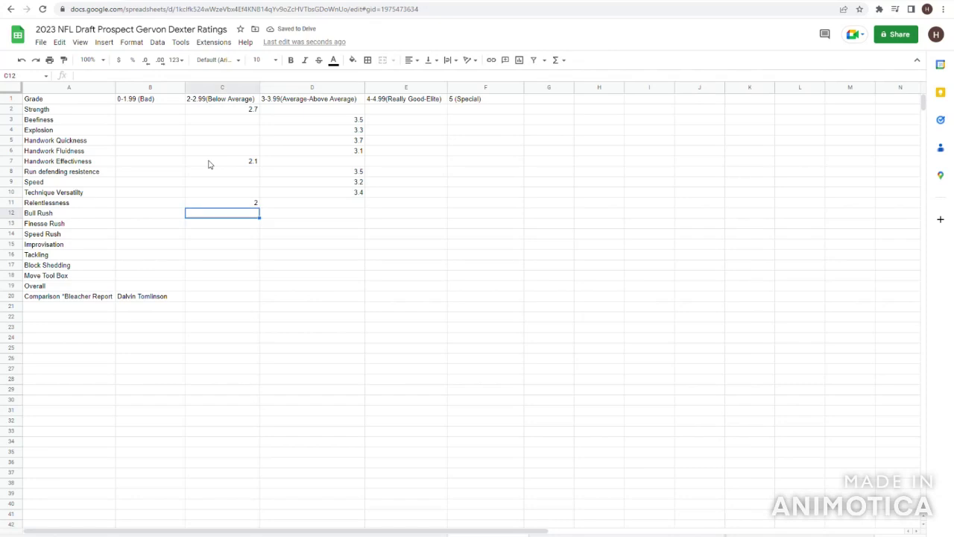
type("2.3")
key("Return")
Enter a Finesse Rush grade of 3.2 in the Average-Above Average column.
key("Right")
key("Right")
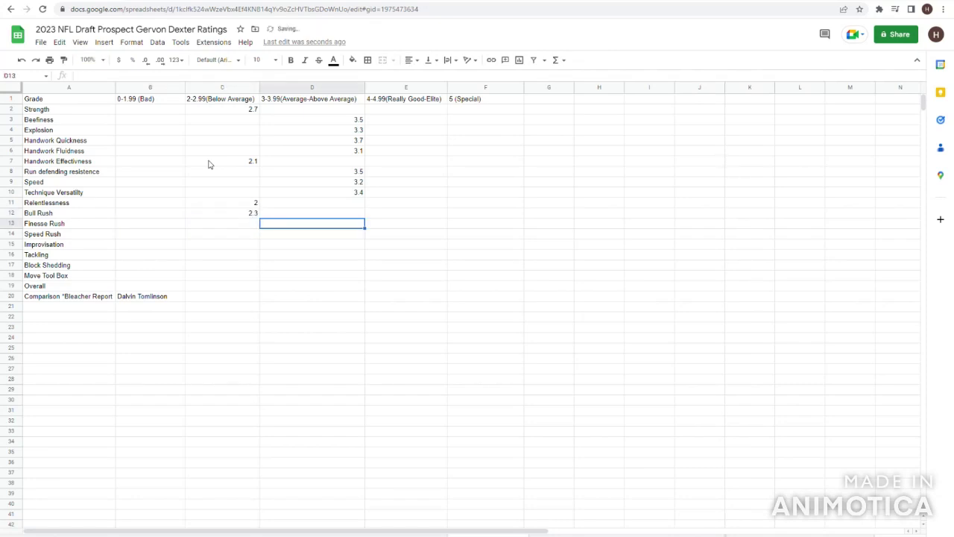
type("3.2")
key("Left")
key("Right")
key("Right")
key("Down")
key("Left")
key("Left")
key("Left")
key("Left")
key("Right")
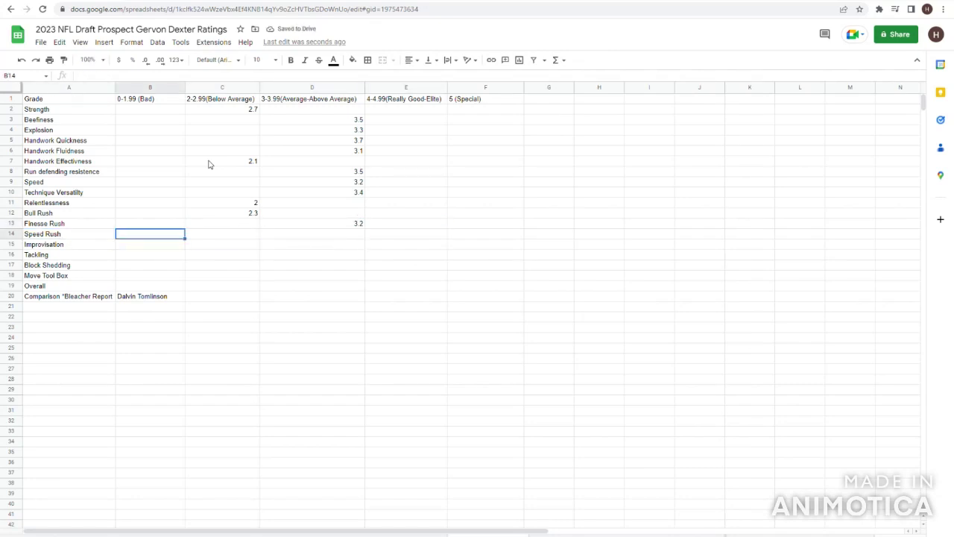
key("Right")
key("Right")
key("Left")
key("Up")
key("Up")
key("Up")
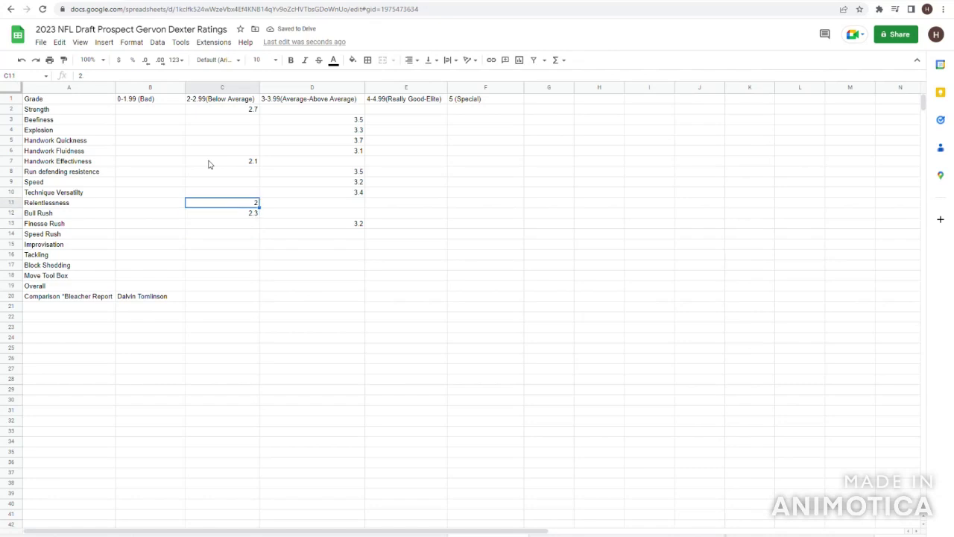
key("Up")
key("Up")
key("Down")
key("Down")
key("Down")
key("Down")
key("Down")
key("Down")
key("Down")
Enter a Speed Rush grade of 2.4 in the Below Average column.
key("Up")
key("Up")
type("2.4")
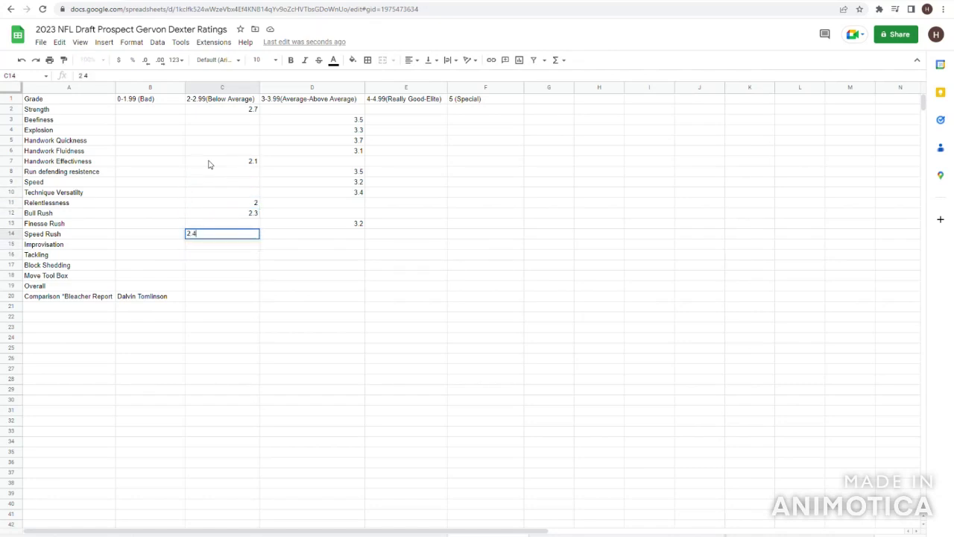
key("Return")
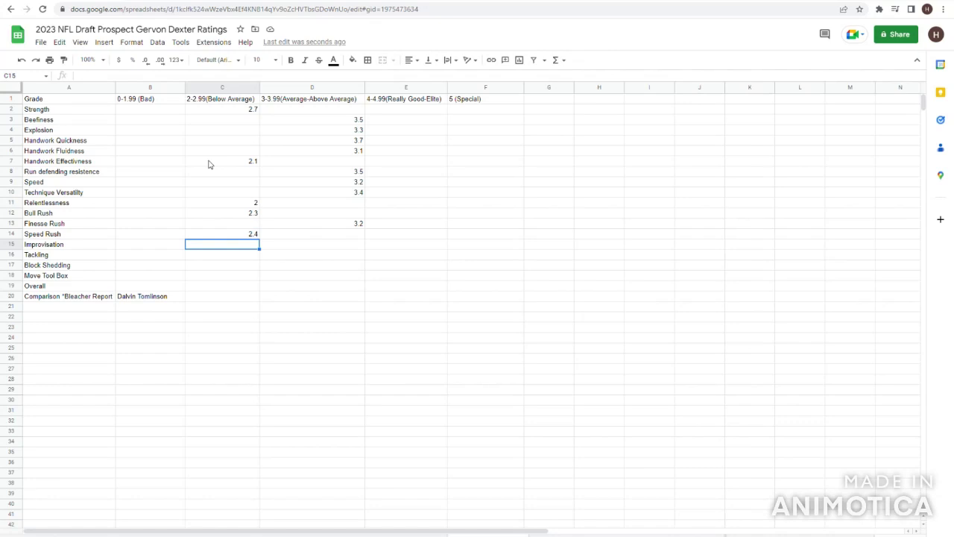
Enter grades of 2.6 for Improvisation and 2.4 for Tackling in the Below Average column.
type("2.6")
key("Return")
key("Left")
key("Right")
key("Right")
key("Right")
key("Left")
type("2.4")
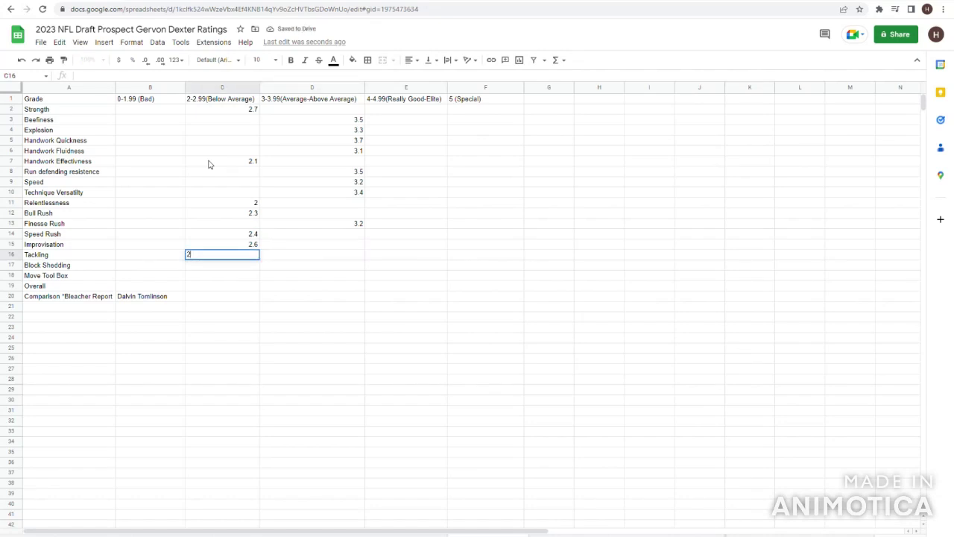
key("Right")
key("Left")
key("Left")
key("Left")
key("Right")
key("Right")
key("Right")
key("Right")
key("Left")
key("Left")
key("Left")
key("Left")
key("Right")
key("Right")
key("Right")
key("Right")
key("Right")
key("Left")
key("Left")
key("Left")
key("Left")
key("Left")
key("Right")
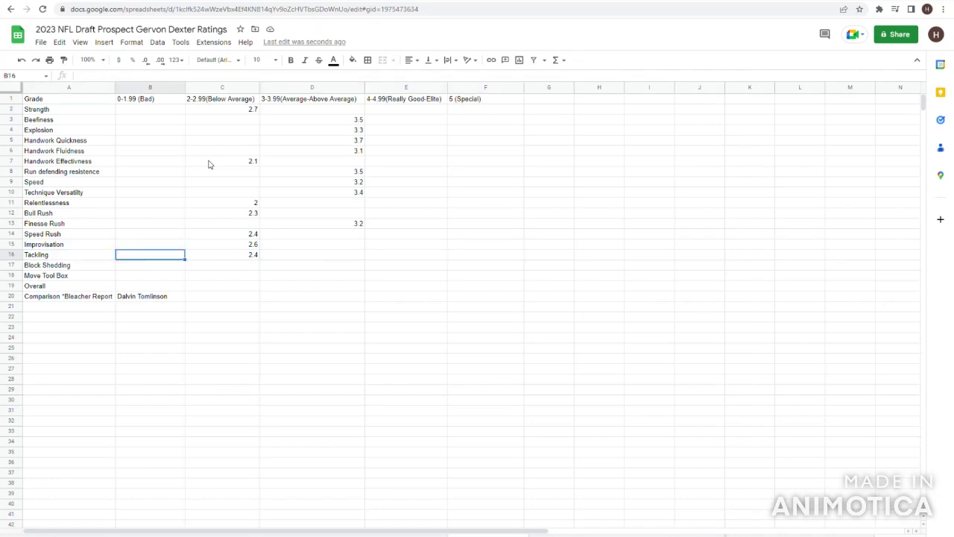
Enter a Block Shedding grade of 2.5 in the Below Average column.
key("Right")
key("Down")
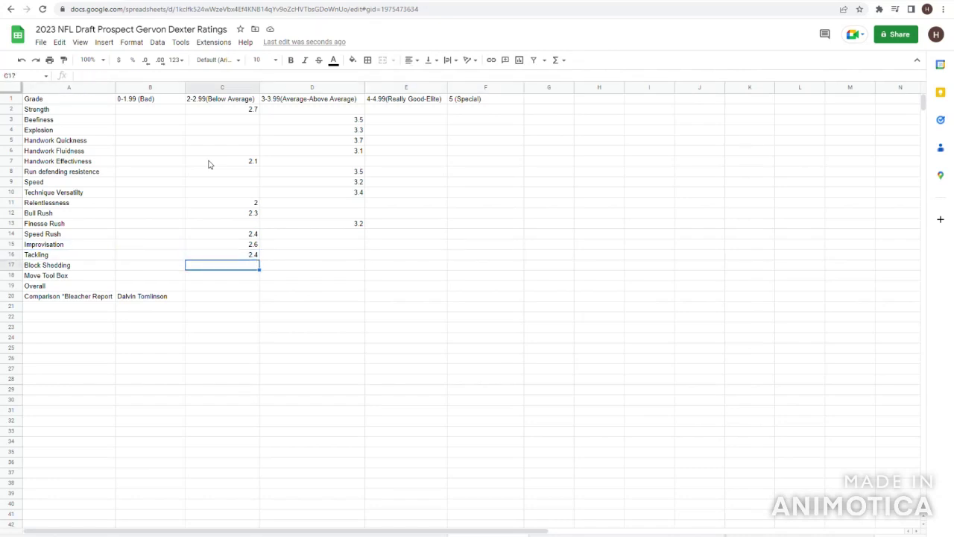
type("2.5")
key("Up")
key("Up")
key("Up")
key("Up")
key("Up")
key("Up")
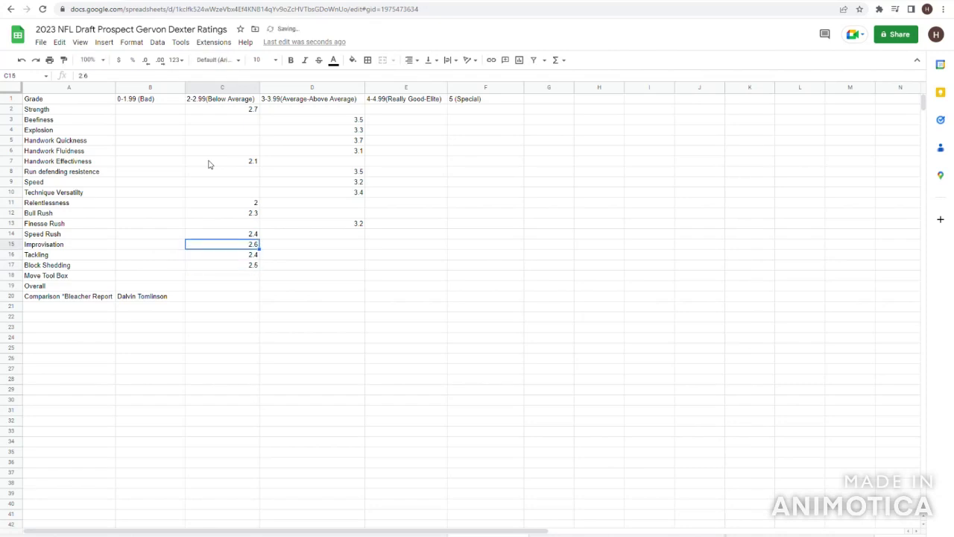
key("Down")
key("Down")
key("Down")
key("Down")
key("Down")
key("Down")
key("Down")
key("Down")
key("Up")
key("Up")
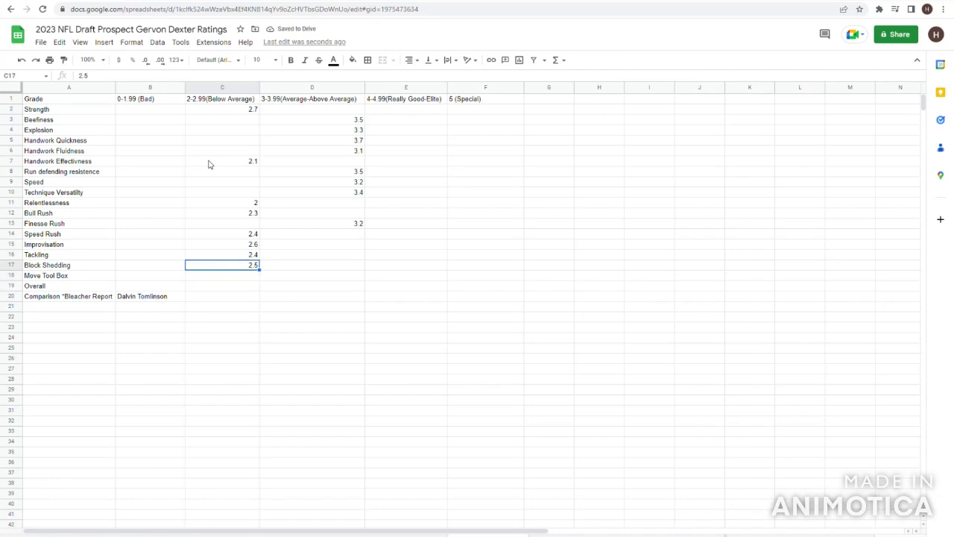
Enter a Move Tool Box grade of 3.5 in the Average-Above Average column.
key("Left")
key("Left")
key("Down")
key("Right")
key("Right")
key("Right")
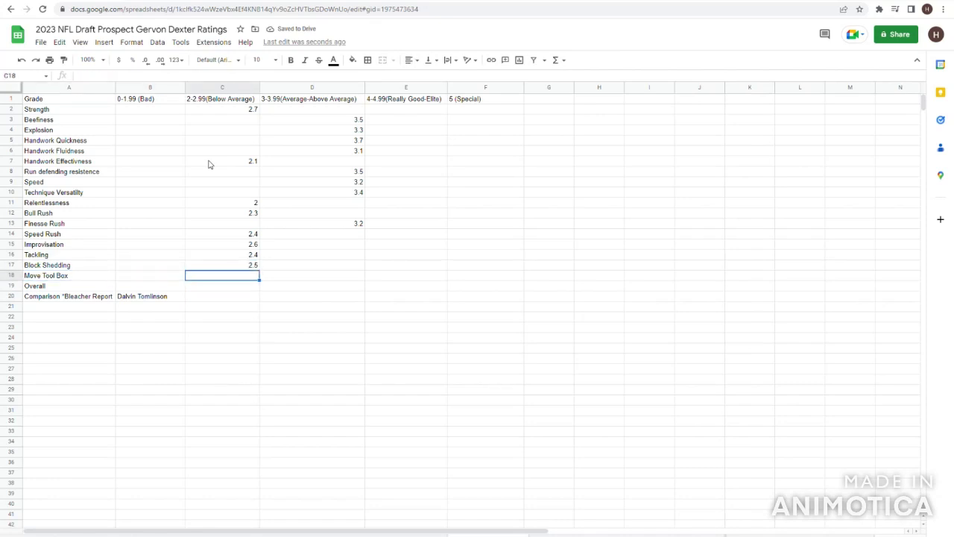
type("3.5")
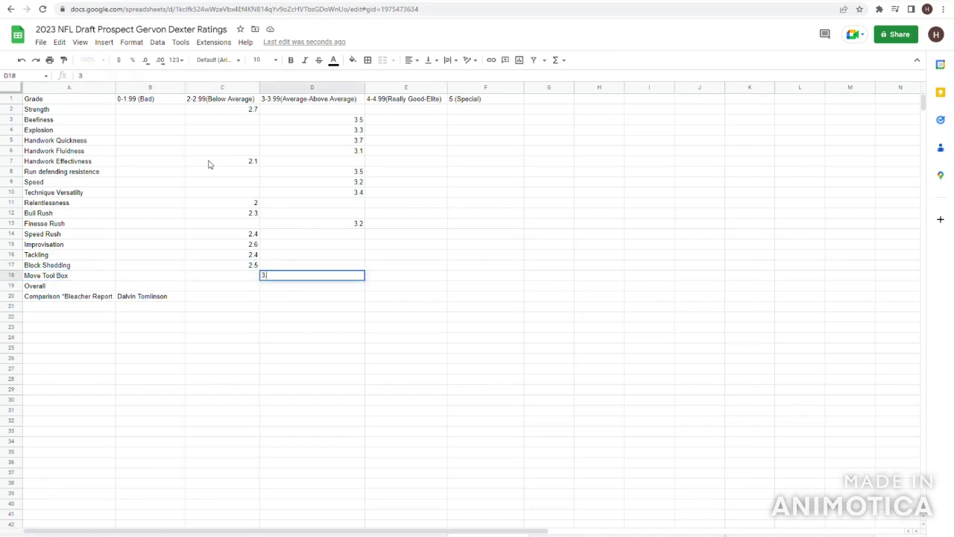
key("Up")
key("Up")
key("Up")
key("Up")
key("Up")
key("Up")
key("Up")
key("Up")
key("Up")
key("Up")
key("Up")
key("Up")
key("Up")
key("Up")
key("Up")
key("Up")
key("Up")
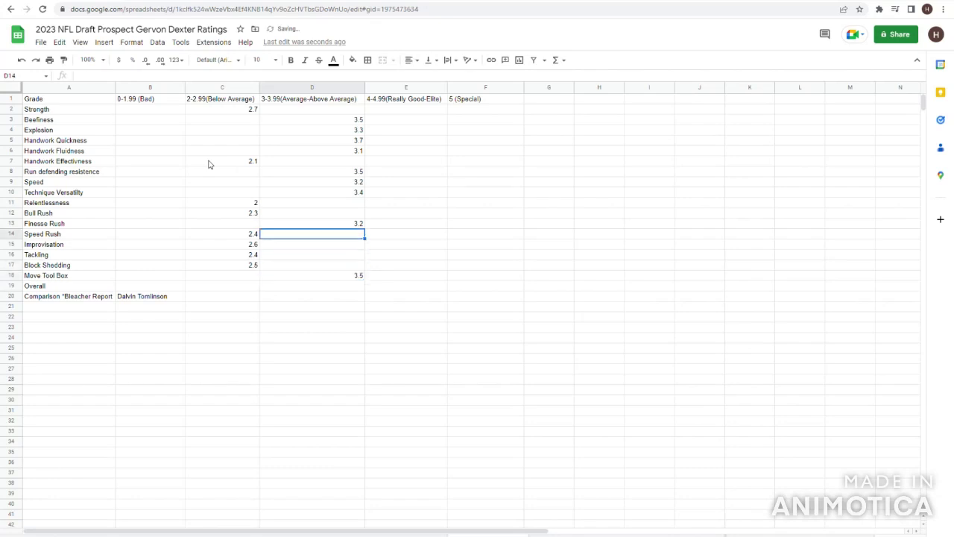
key("Down")
key("Down")
key("Down")
key("Down")
key("Down")
key("Down")
key("Down")
key("Down")
key("Down")
key("Down")
key("Down")
key("Down")
key("Down")
key("Down")
key("Up")
key("Up")
key("Up")
key("Up")
key("Up")
key("Up")
key("Up")
key("Down")
key("Down")
key("Up")
key("Down")
Enter an Overall grade of 2.91 in the Below Average column.
key("Left")
key("Down")
key("Down")
key("Down")
key("Down")
key("Down")
key("Down")
key("Down")
key("Down")
key("Up")
key("Up")
key("Down")
key("Down")
key("Right")
key("Right")
key("Left")
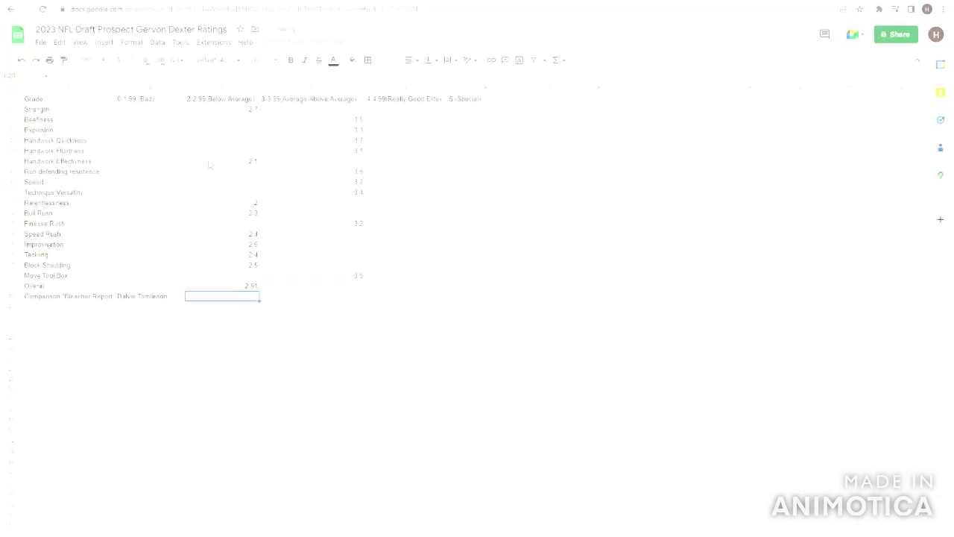
key("Up")
key("Left")
key("Left")
key("Right")
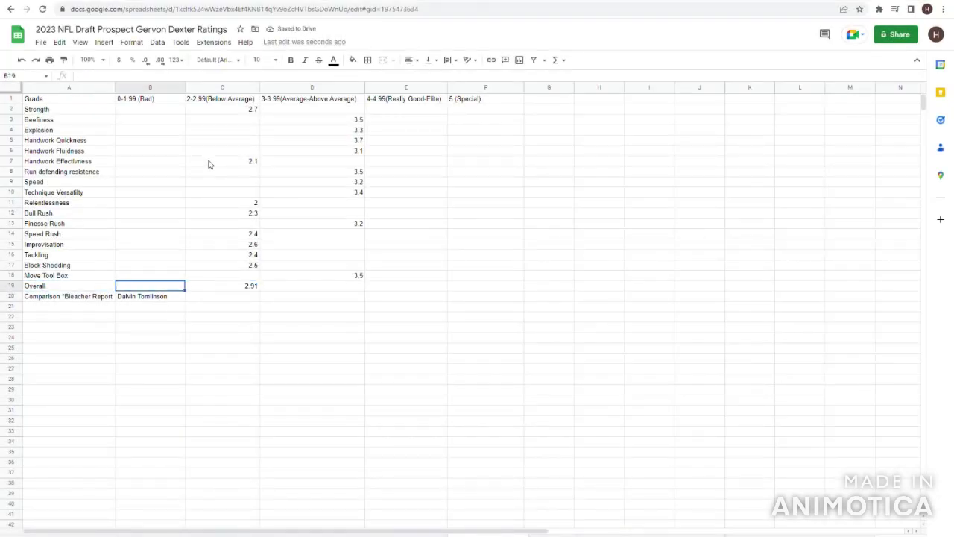
key("Right")
key("Right")
key("Left")
key("Up")
key("Up")
key("Up")
key("Up")
key("Up")
key("Up")
key("Up")
key("Up")
key("Up")
key("Up")
key("Up")
key("Up")
key("Up")
key("Up")
key("Up")
key("Up")
key("Up")
key("Up")
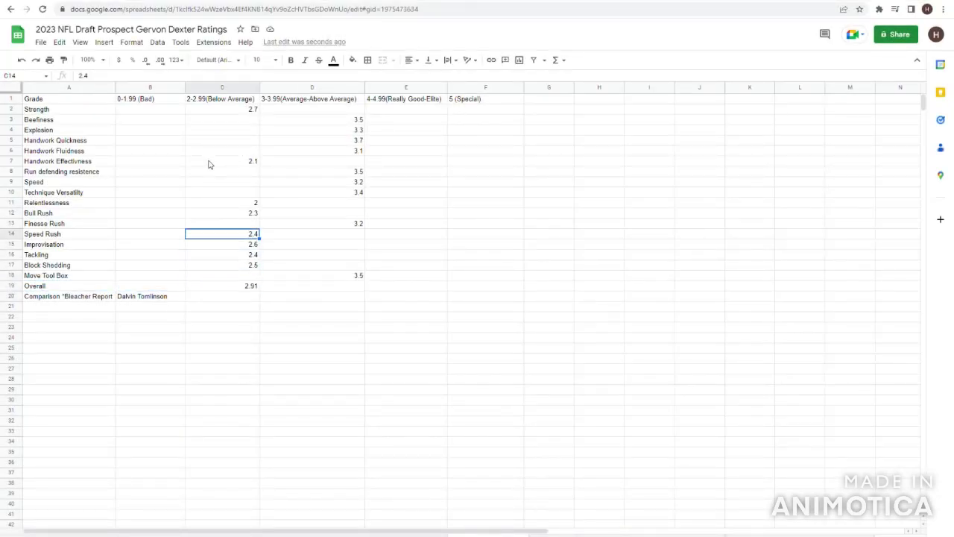
key("Down")
key("Left")
key("Up")
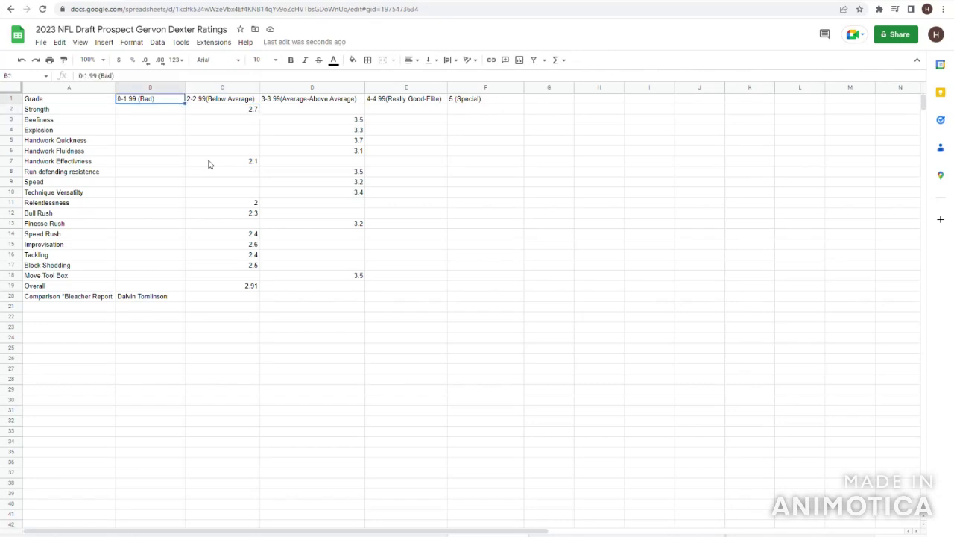
key("Left")
key("Down")
key("Down")
key("Down")
key("Down")
key("Up")
key("Up")
key("Up")
key("Up")
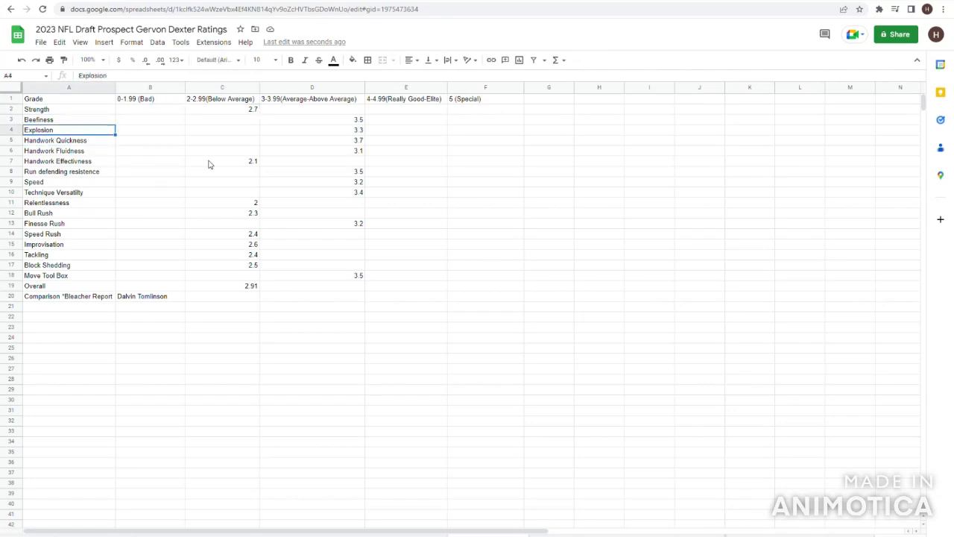
key("Right")
key("Right")
key("Right")
key("Right")
key("Right")
key("Right")
key("Right")
key("Right")
key("Right")
key("Down")
key("Left")
key("Left")
key("Left")
key("Up")
key("Down")
key("Down")
key("Down")
key("Down")
key("Down")
key("Down")
key("Down")
key("Down")
key("Down")
key("Down")
key("Down")
key("Down")
key("Down")
key("Down")
key("Down")
key("Down")
key("Left")
key("Left")
key("Left")
key("Left")
key("Left")
key("Left")
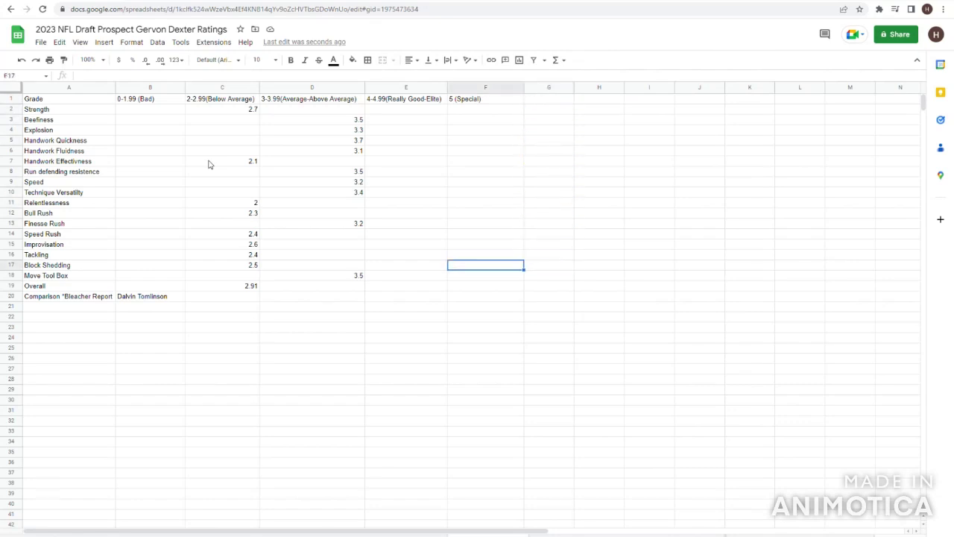
key("Down")
key("Down")
key("Right")
Review the Strength and Beefiness grades in the Below Average and Average-Above Average columns.
key("Up")
key("Up")
key("Up")
key("Up")
key("Up")
key("Up")
key("Up")
key("Up")
key("Up")
key("Up")
key("Up")
key("Up")
key("Up")
key("Up")
key("Up")
key("Up")
key("Up")
key("Up")
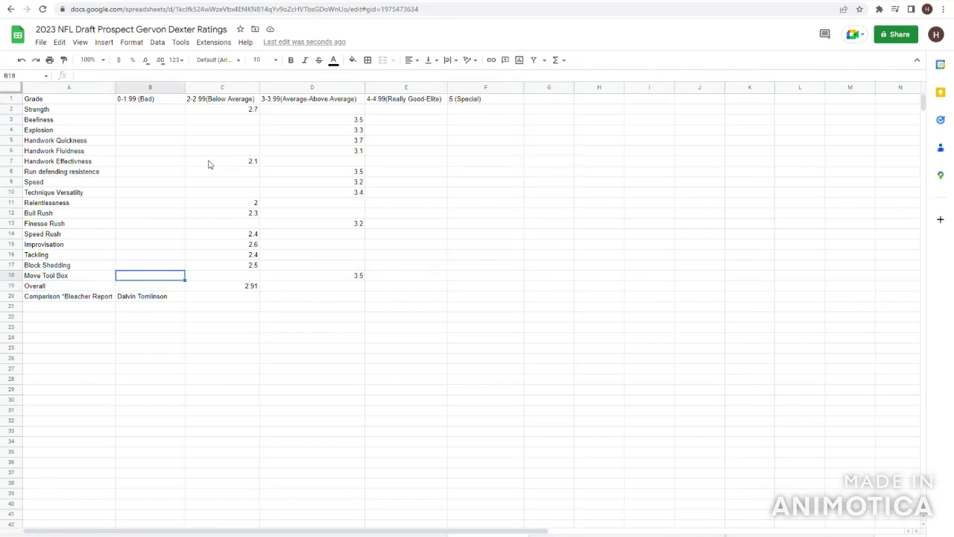
key("Down")
key("Right")
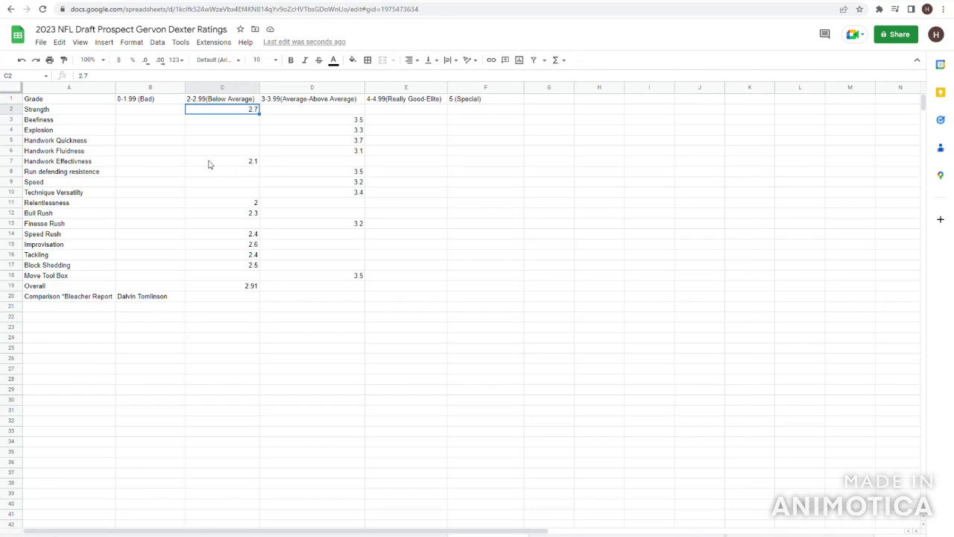
key("Right")
key("Right")
key("Down")
key("Left")
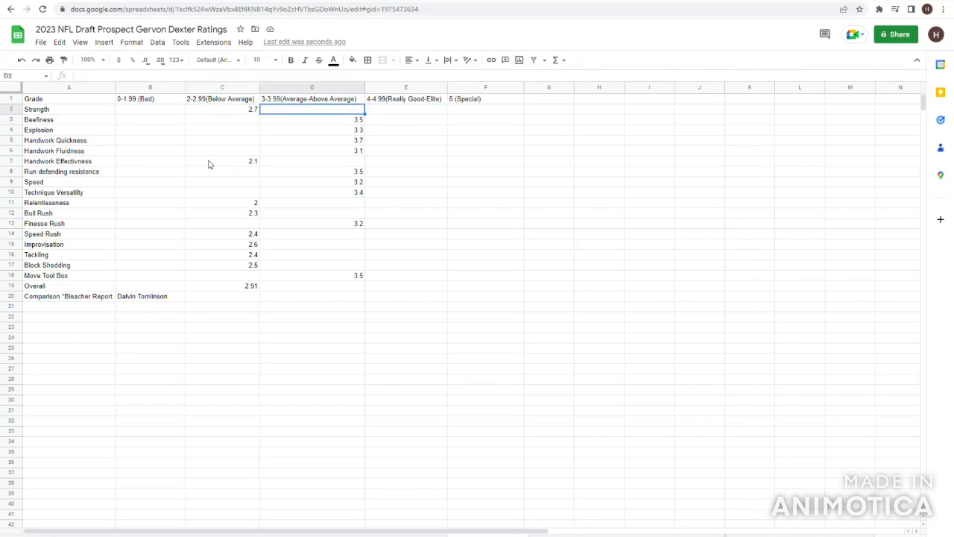
key("Down")
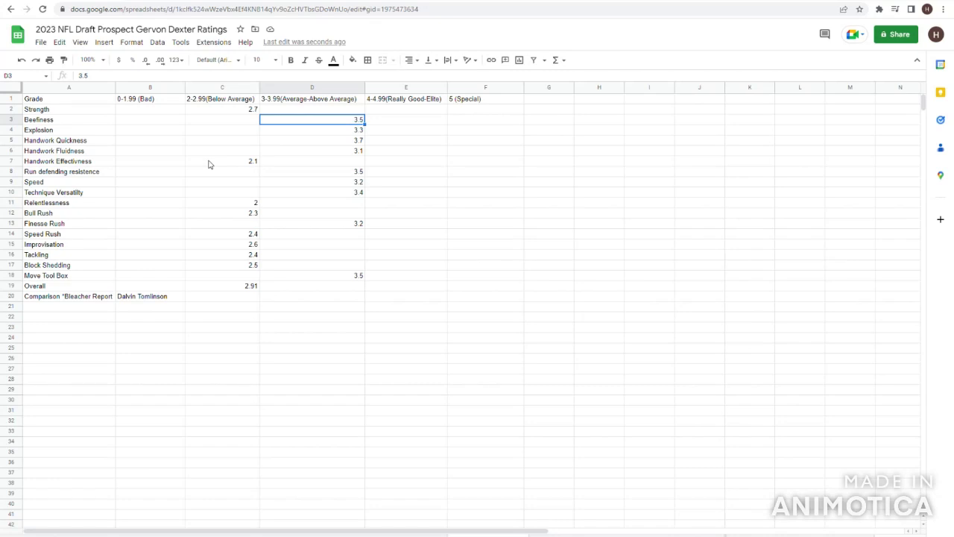
Go down the criteria list to check the Overall row and the Bleacher Report player comparison.
key("Left")
key("Left")
key("Left")
key("Down")
key("Down")
key("Down")
key("Down")
key("Down")
key("Down")
key("Down")
key("Down")
key("Down")
key("Down")
key("Down")
key("Down")
key("Down")
key("Down")
key("Down")
key("Down")
key("Down")
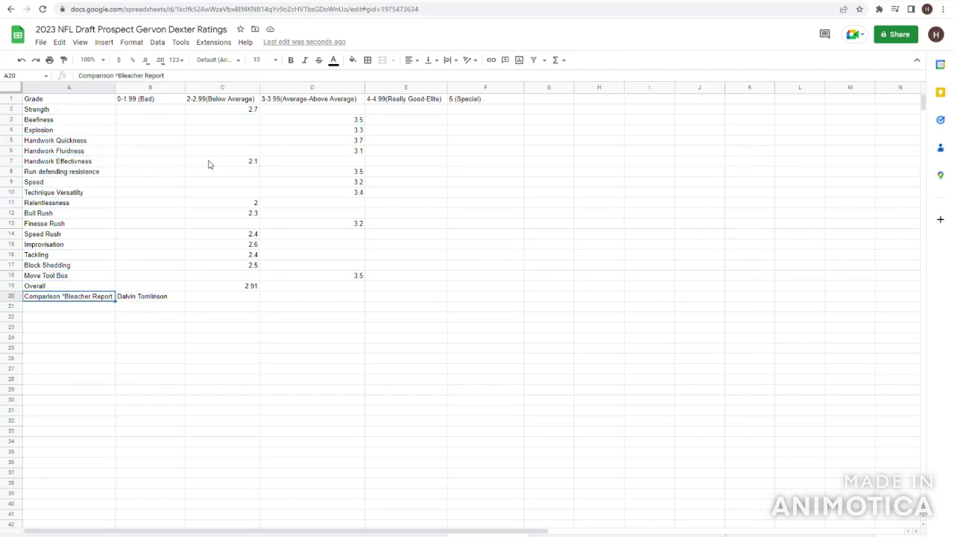
key("Right")
key("Up")
key("Right")
key("Right")
key("Left")
key("Down")
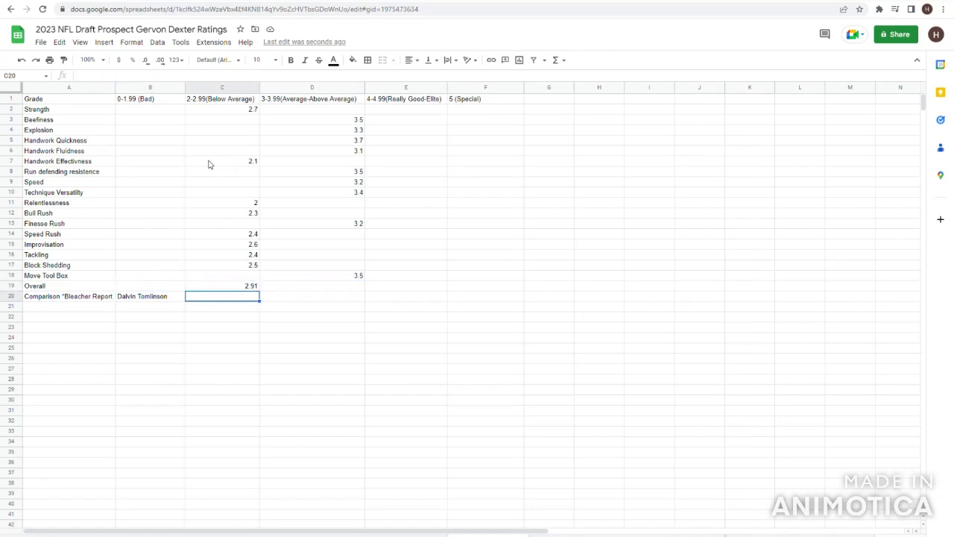
key("Left")
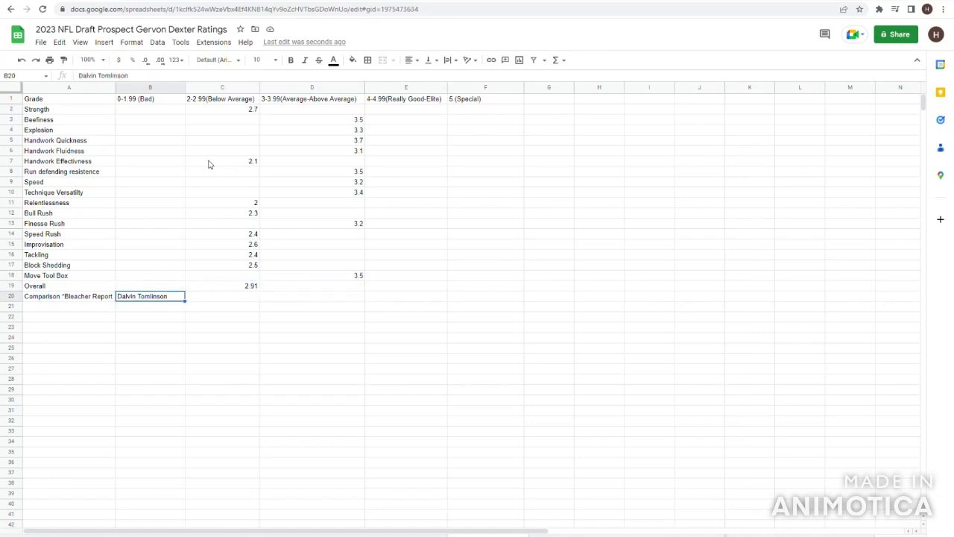
key("Up")
key("Up")
key("Up")
key("Up")
key("Up")
key("Up")
key("Up")
key("Up")
key("Up")
key("Up")
key("Up")
key("Up")
key("Up")
key("Up")
key("Up")
key("Up")
key("Up")
key("Up")
key("Down")
key("Down")
key("Down")
key("Down")
key("Down")
key("Down")
key("Down")
key("Down")
key("Down")
key("Down")
key("Down")
key("Down")
key("Down")
key("Down")
key("Down")
key("Down")
key("Down")
key("Down")
key("Down")
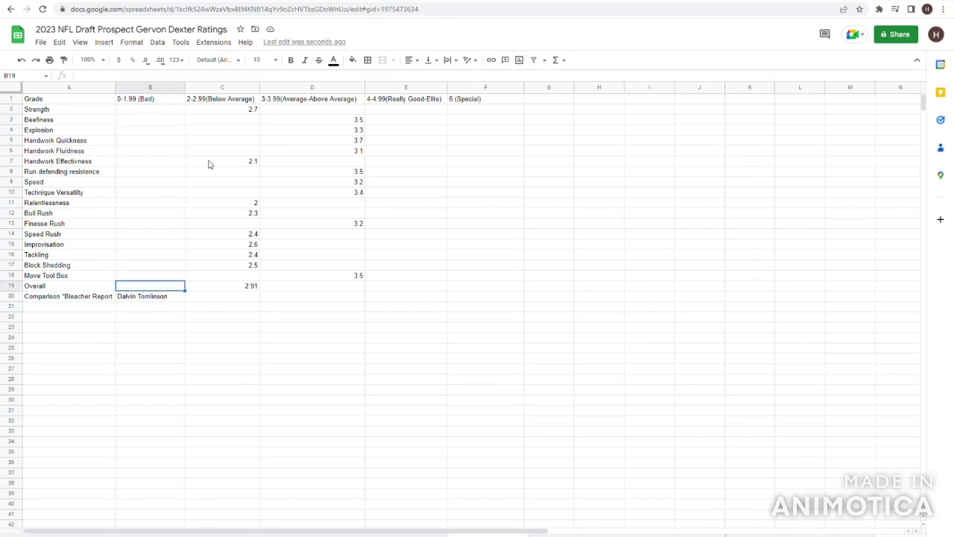
key("Right")
key("Right")
key("Up")
key("Left")
key("Left")
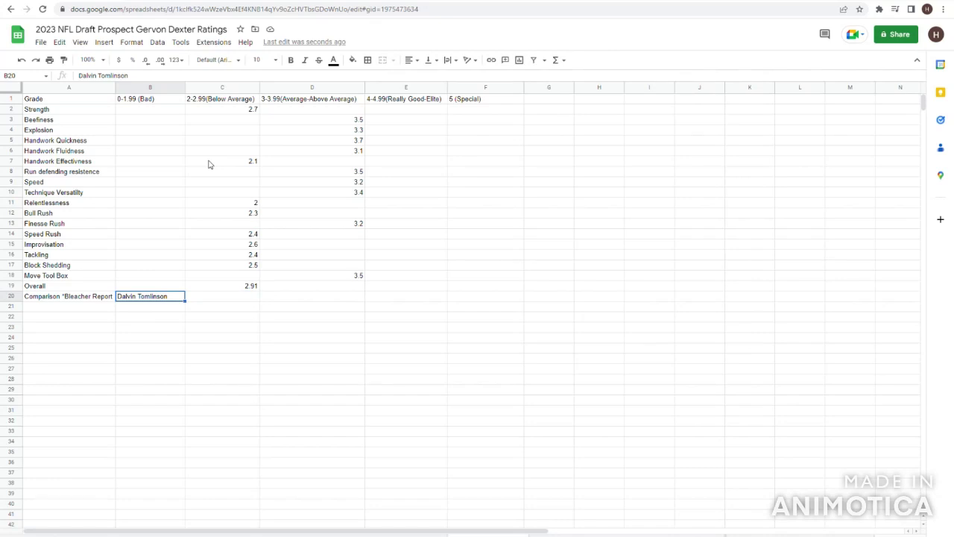
Review the Technique Versatility row and the Relentlessness grade in the Below Average column.
key("Up")
key("Up")
key("Up")
key("Up")
key("Up")
key("Up")
key("Up")
key("Up")
key("Up")
key("Up")
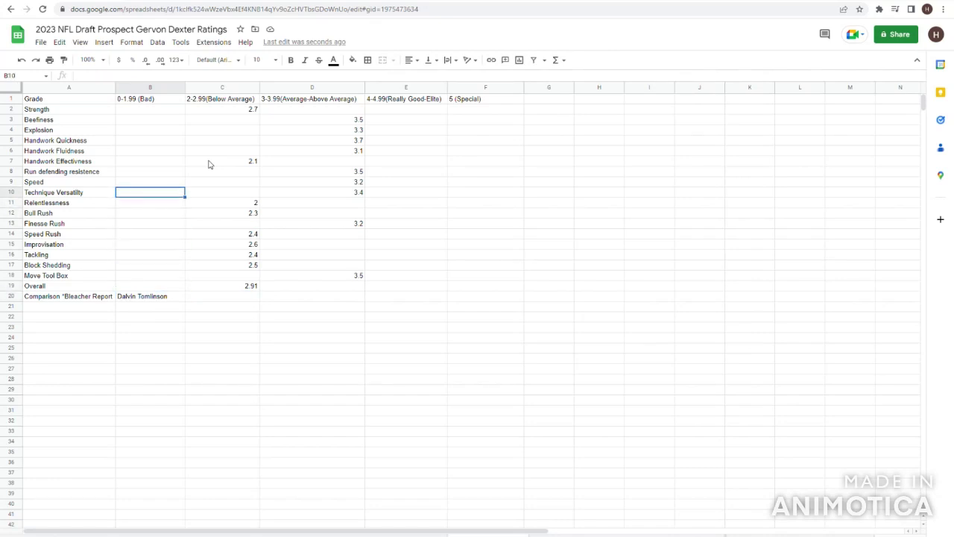
key("Right")
key("Right")
key("Left")
key("Left")
key("Down")
key("Down")
key("Right")
key("Up")
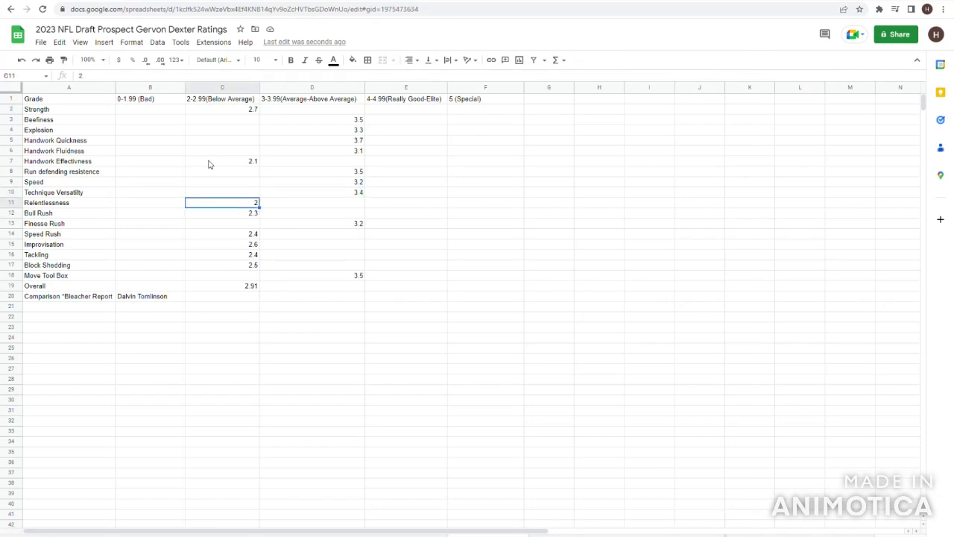
key("Left")
key("Down")
key("Down")
key("Down")
key("Down")
key("Down")
key("Down")
key("Down")
key("Down")
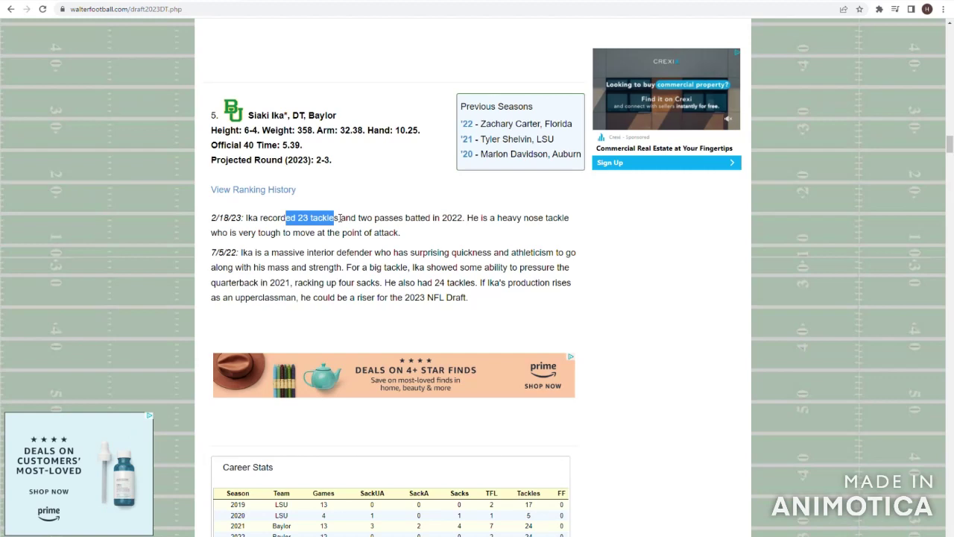
Read the Baylor defensive tackle's draft profile, covering his measurements, projected round and the 2/18/23 scouting note.
left_click(366, 207)
left_click_drag(366, 207, 185, 170)
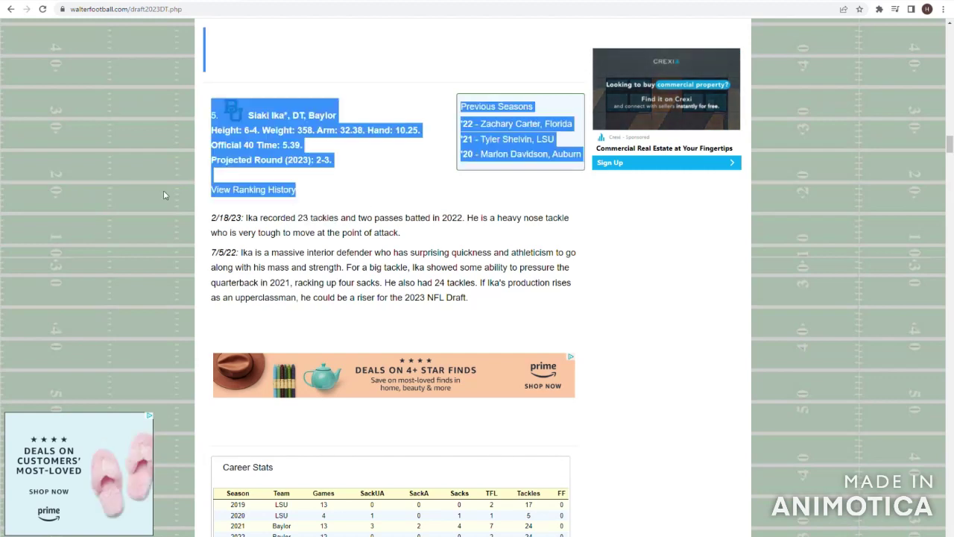
left_click(164, 190)
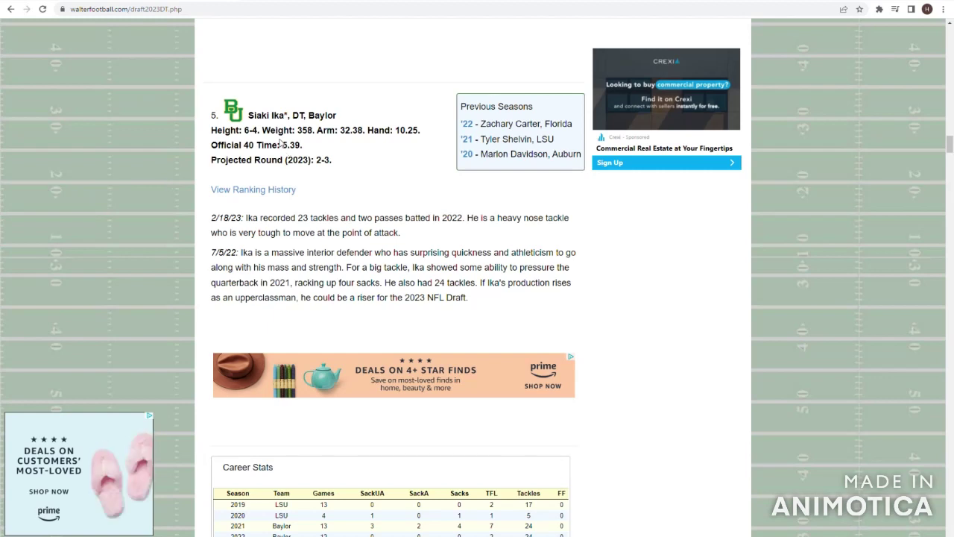
left_click_drag(238, 133, 320, 134)
left_click(320, 134)
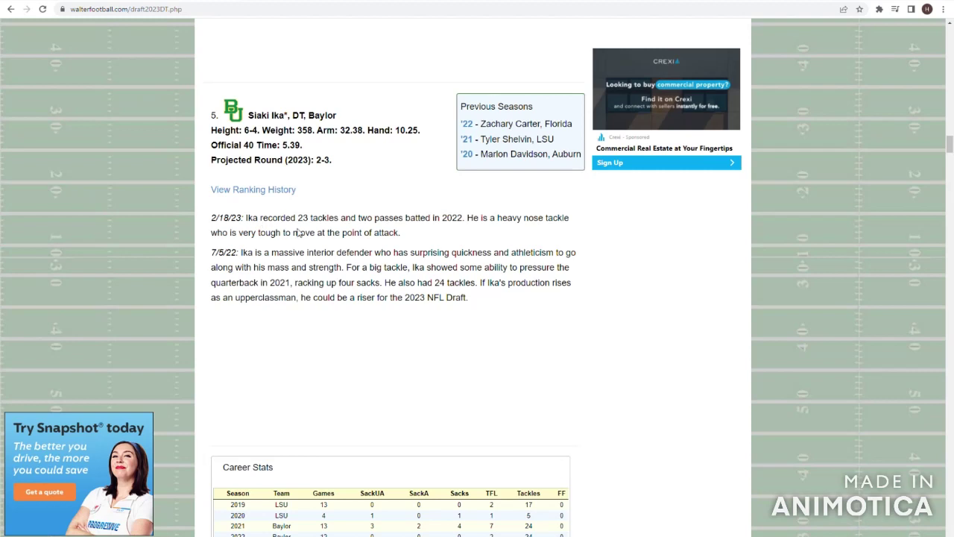
left_click_drag(442, 217, 509, 230)
left_click(585, 244)
left_click(473, 222)
left_click(511, 229)
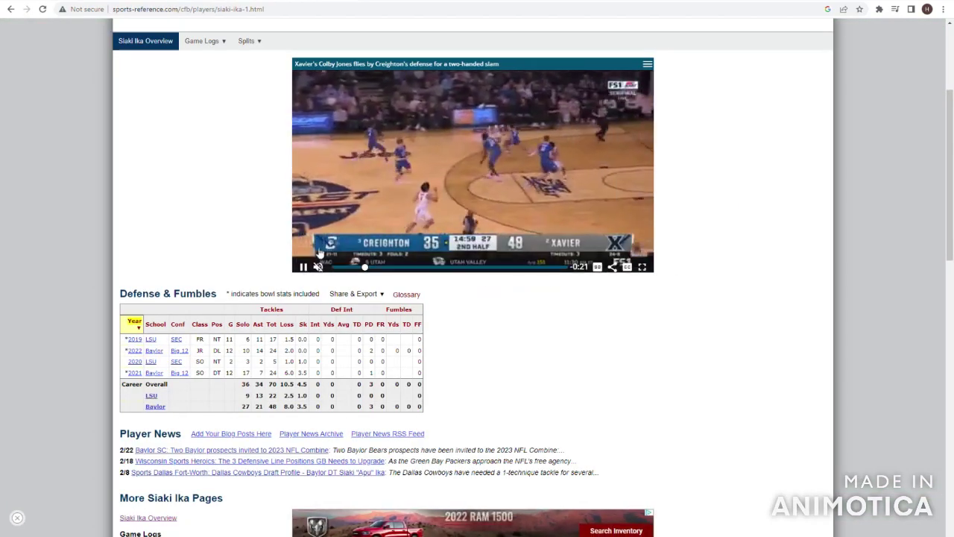
Check the Baylor prospect's season tackle and sack statistics on Sports Reference, then return to his WalterFootball profile header.
left_click(310, 341)
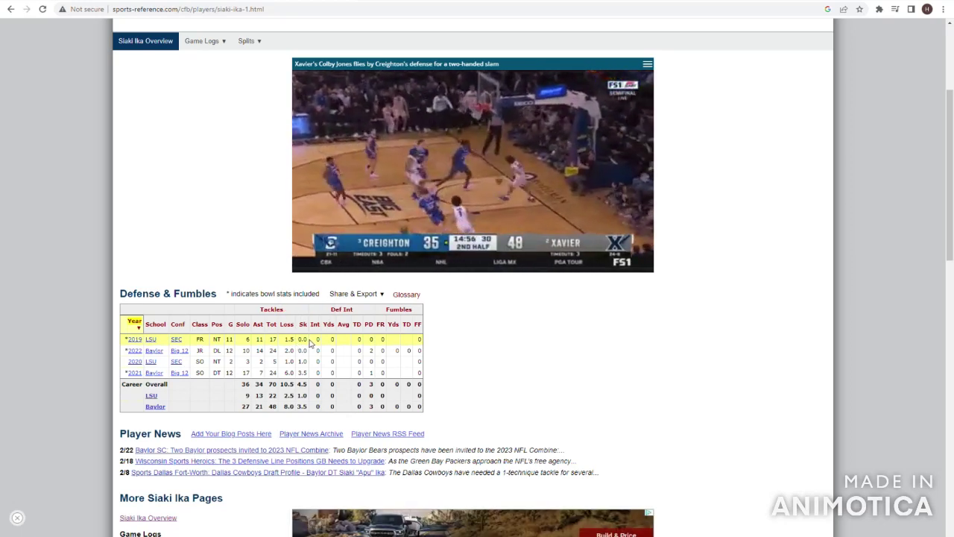
left_click(210, 363)
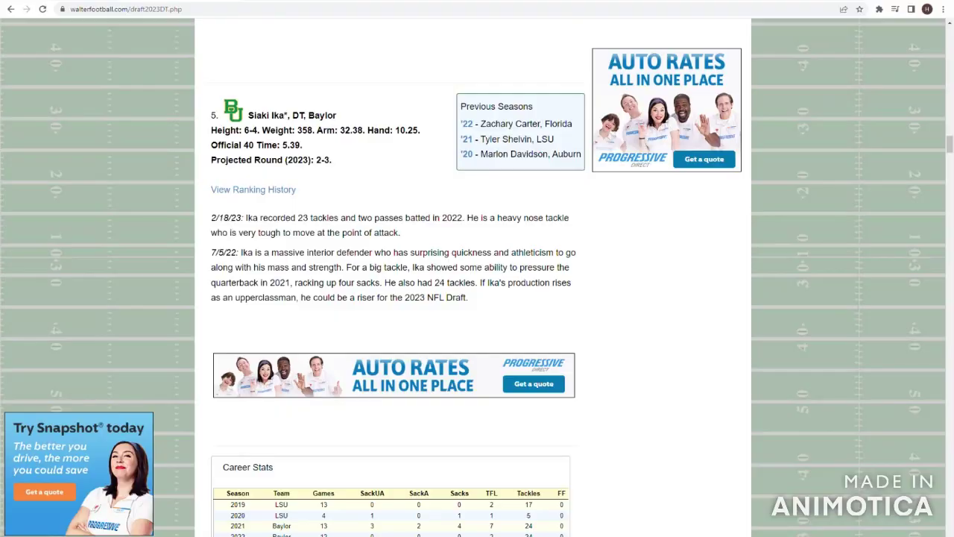
left_click_drag(206, 112, 153, 85)
left_click(333, 172)
left_click(207, 111)
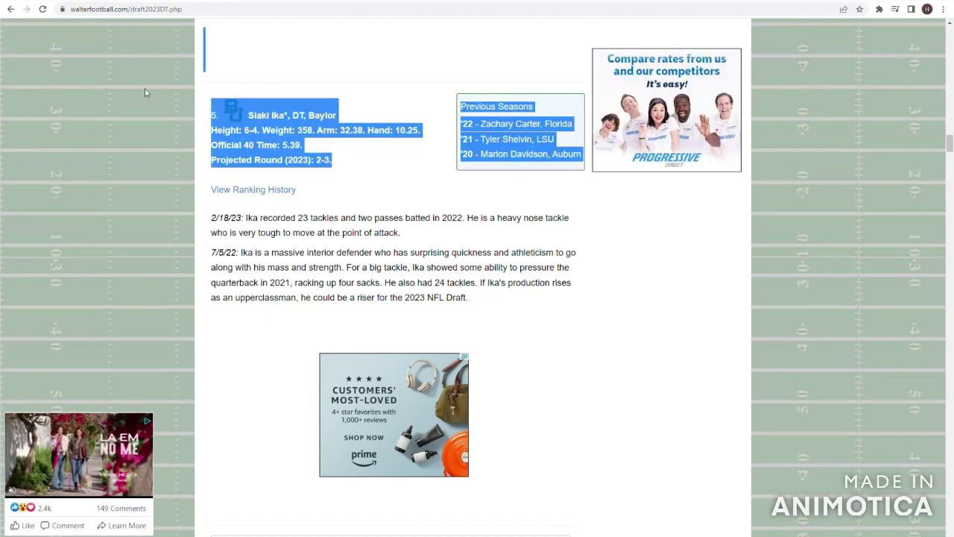
left_click(141, 99)
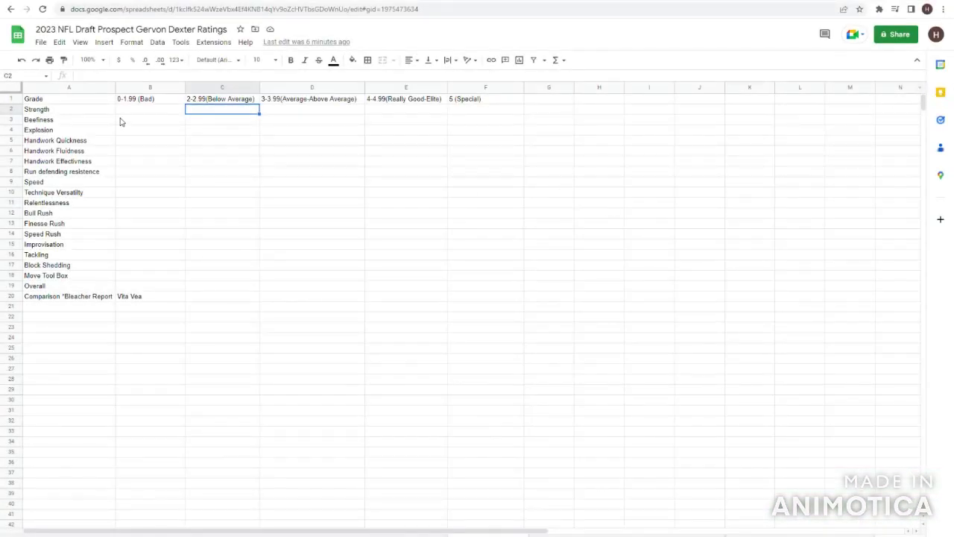
In the ratings spreadsheet with the Vita Vea comparison, enter a Strength grade of 4.4 in the Really Good-Elite column.
left_click(148, 112)
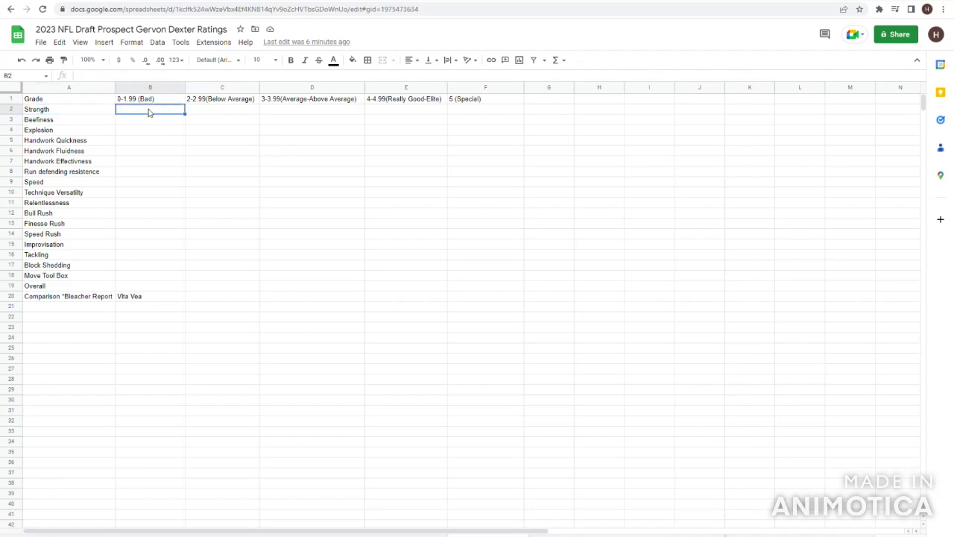
key("Right")
key("Right")
key("Right")
type("4")
key("Right")
Review the Strength row across all the grade columns.
key("Left")
key("Left")
key("Left")
key("Left")
key("Left")
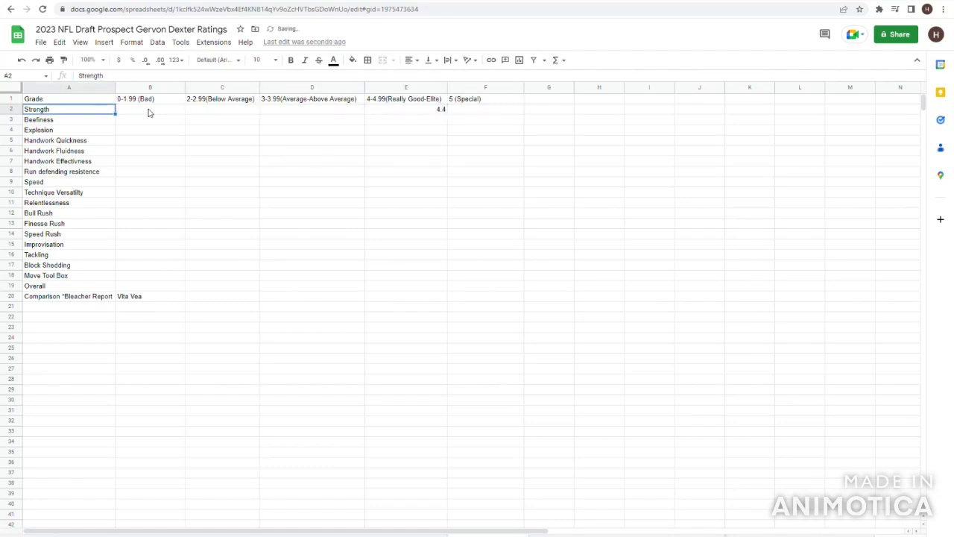
key("Right")
key("Right")
key("Right")
key("Right")
key("Right")
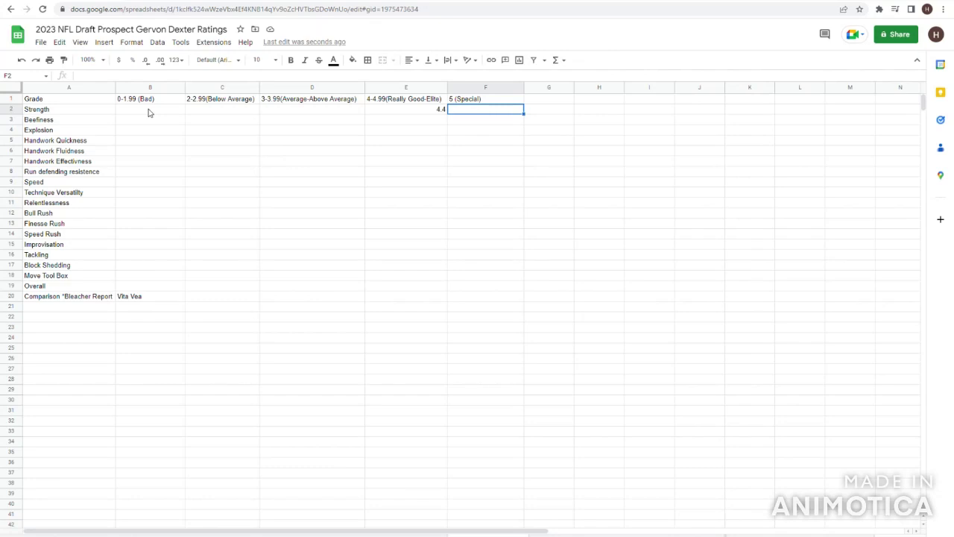
key("Left")
key("Left")
key("Left")
key("Left")
key("Left")
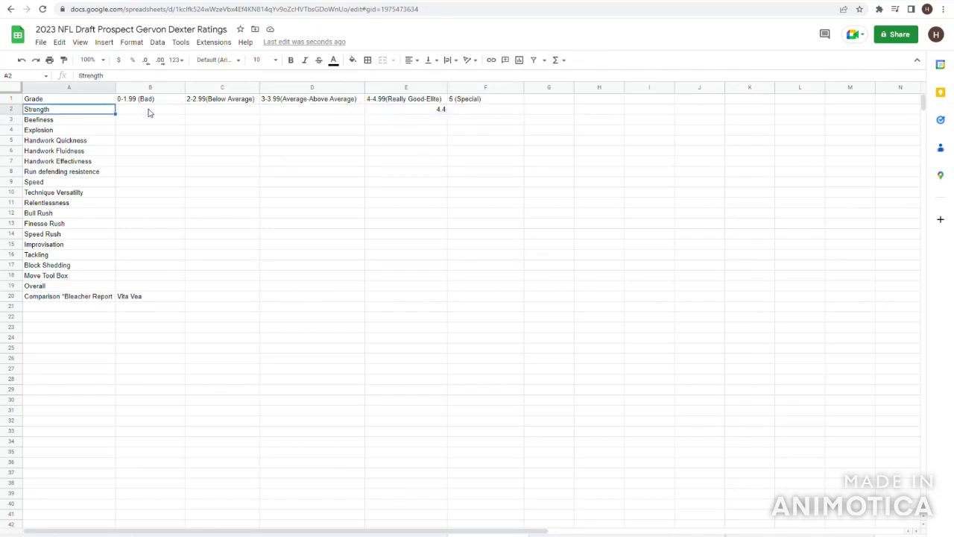
Enter a Beefiness grade of 5 in the Special column.
key("Down")
key("Down")
key("Right")
key("Right")
key("Right")
key("Right")
key("Right")
key("Up")
type("5")
key("Tab")
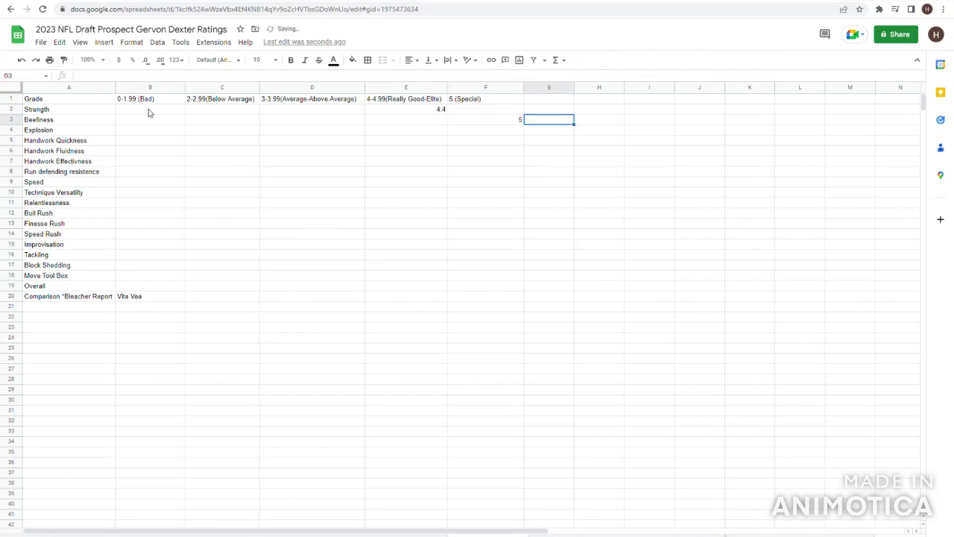
Enter an Explosion grade of 2.4 in the Below Average column.
key("Return")
key("Left")
key("Left")
key("Left")
key("Left")
key("Left")
key("Right")
key("Right")
key("Right")
key("Left")
type("2")
key("Right")
Enter a Handwork Quickness grade of 0.5 in the Bad column.
key("Left")
key("Down")
key("Left")
type("1")
key("Return")
key("BackSpace")
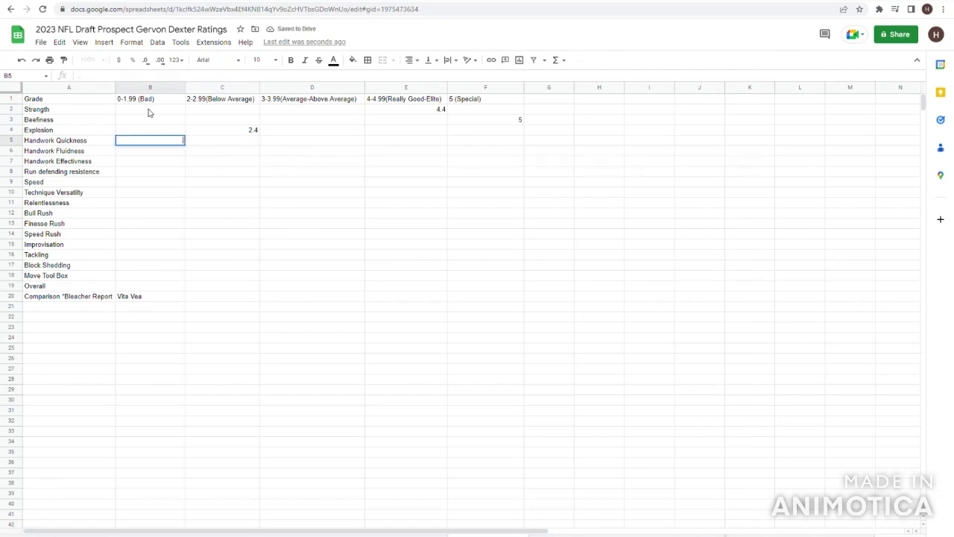
type("0.5")
key("Tab")
Enter a Handwork Fluidness grade of 2.1 in the Below Average column.
key("Left")
key("Left")
key("Right")
key("Down")
key("Right")
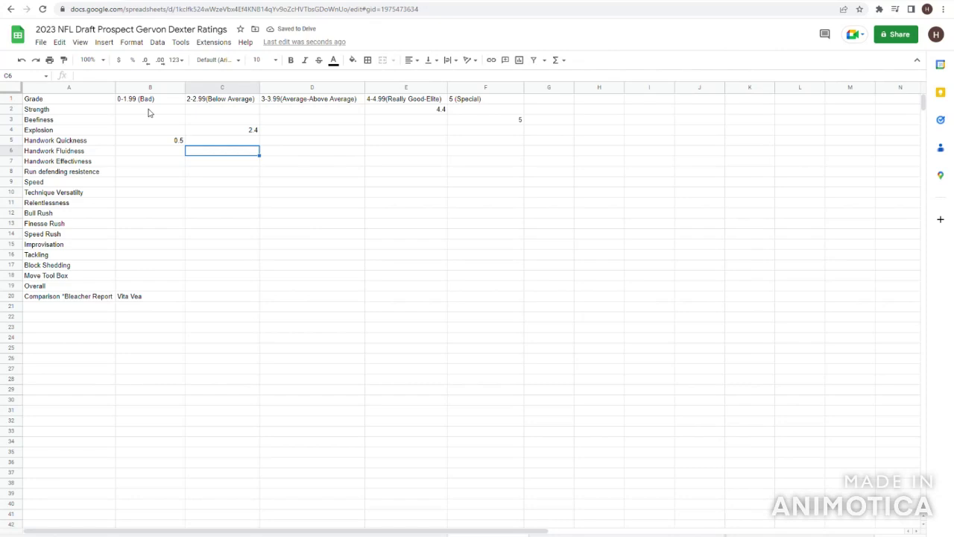
type("2")
key("Right")
Enter a Handwork Effectiveness grade of 3.5 in the Average-Above Average column.
key("Left")
key("Left")
key("Left")
key("Right")
key("Down")
key("Right")
key("Right")
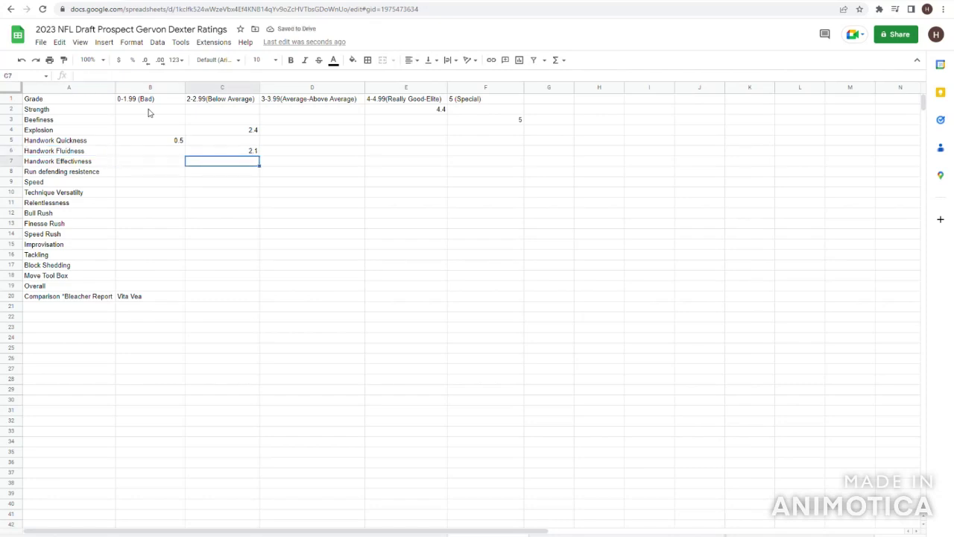
key("Left")
type("3.5")
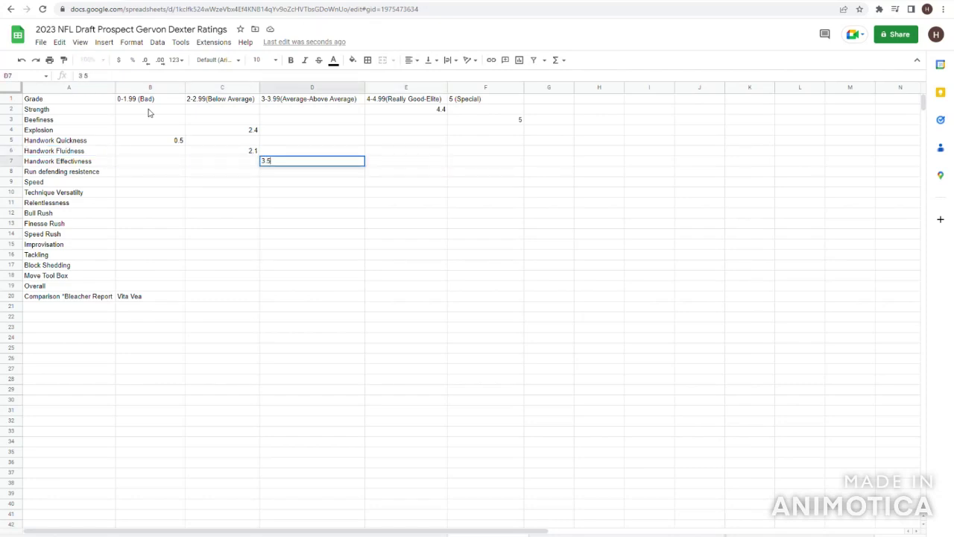
key("Right")
Enter a Run defending resistance grade of 5 in the Special column.
key("Left")
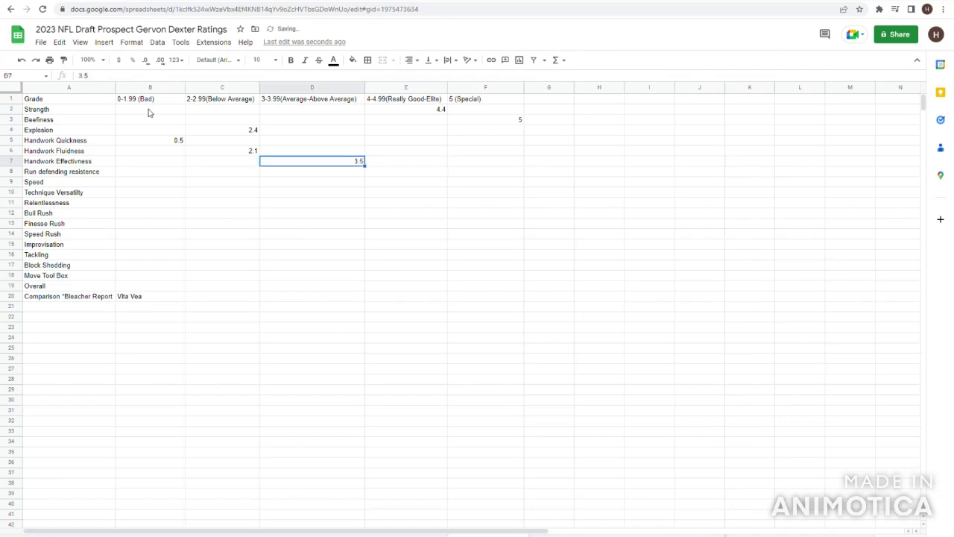
key("Down")
key("Left")
key("Right")
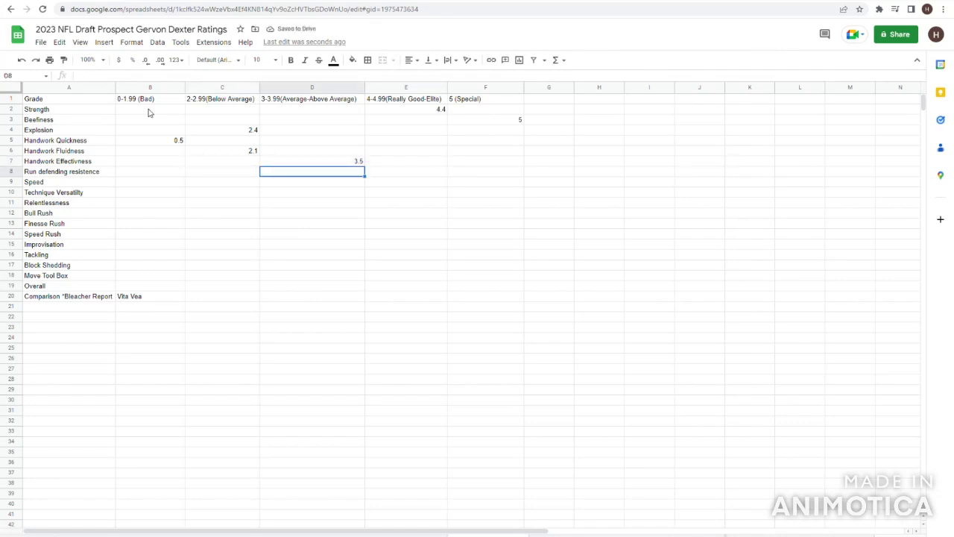
key("Right")
key("Right")
type("5")
key("Right")
Replace the Run defending resistance grade with 4.9 in the Really Good-Elite column, leaving the Special column empty.
key("Left")
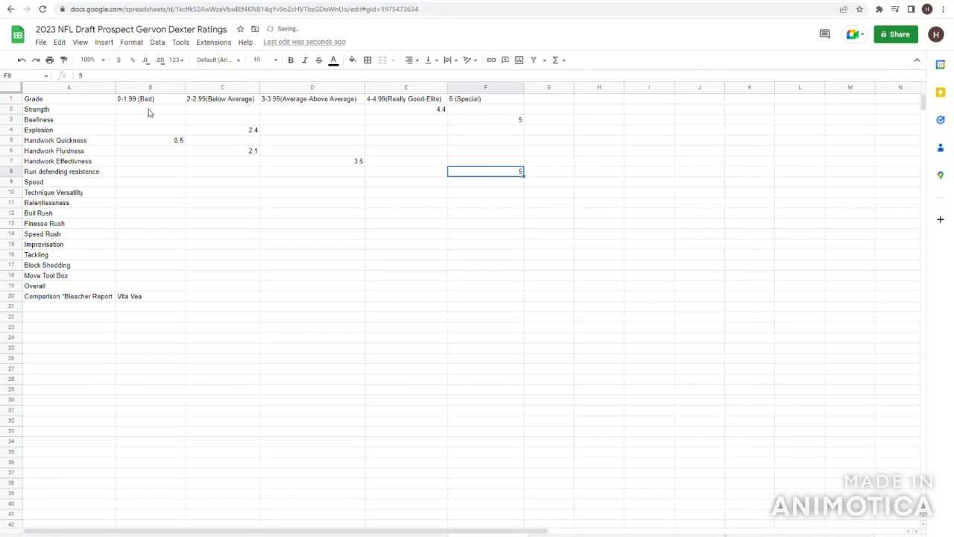
key("Left")
type("4.9")
key("Right")
Review the Run defending resistance row across the grade columns.
key("Left")
key("Left")
key("Left")
key("Left")
key("Left")
key("Right")
key("Right")
key("Right")
key("Right")
key("Right")
key("Left")
key("Left")
key("Right")
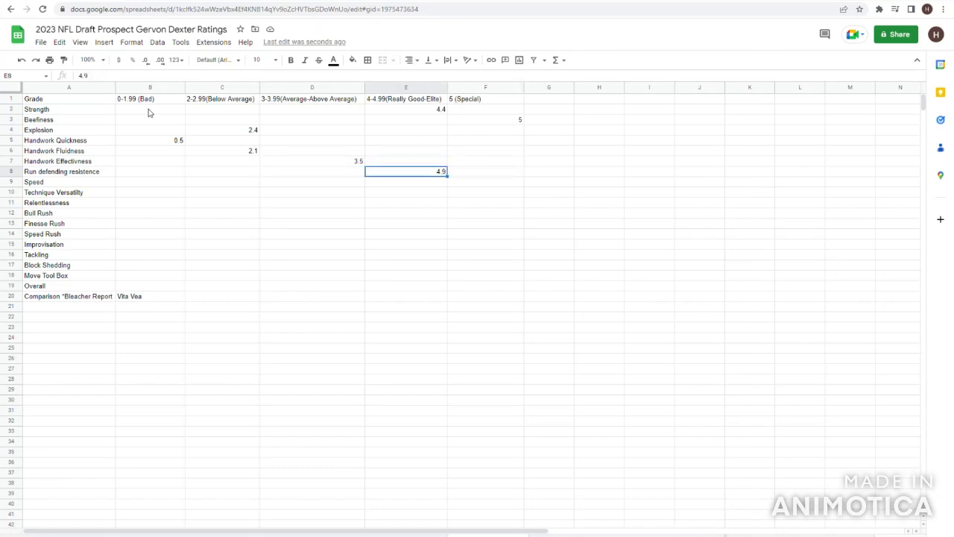
key("Left")
key("Left")
key("Left")
key("Left")
key("Right")
key("Right")
key("Right")
key("Right")
key("Right")
Enter a Speed grade of 0.2 in the Bad column.
key("Left")
key("Down")
key("Left")
key("Left")
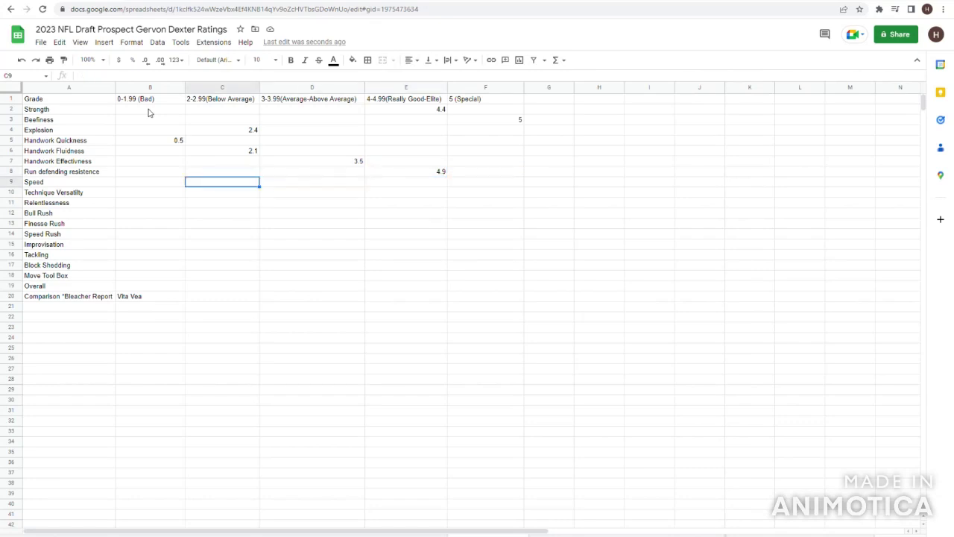
key("Left")
type("0")
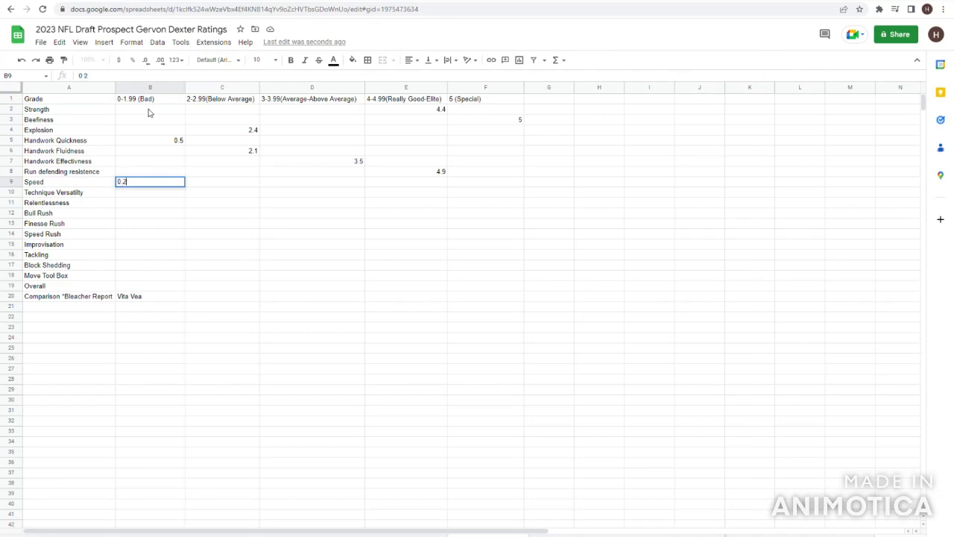
key("Right")
Enter a Technique Versatility grade of 1 in the Bad column.
key("Down")
key("Left")
key("Left")
key("Right")
key("Right")
key("Right")
key("Left")
key("Left")
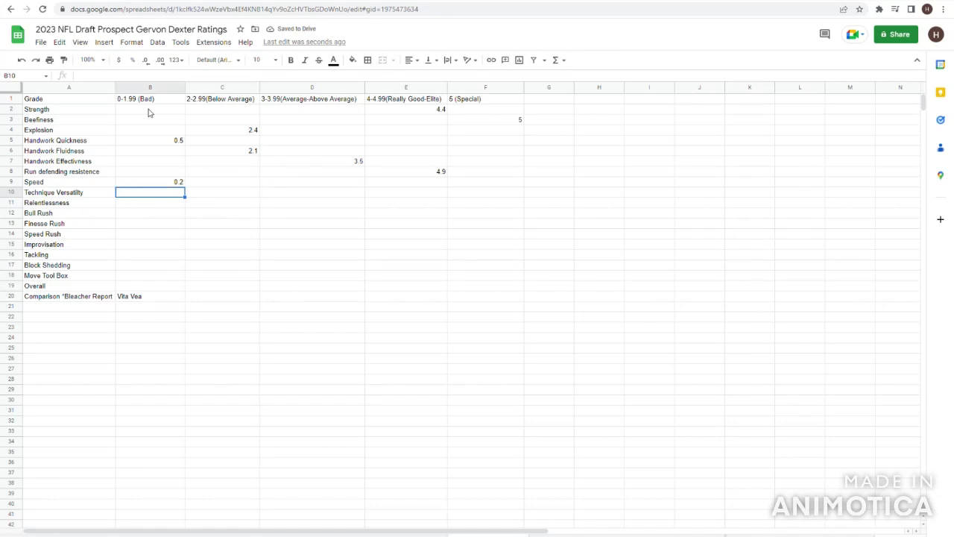
type("1")
key("Right")
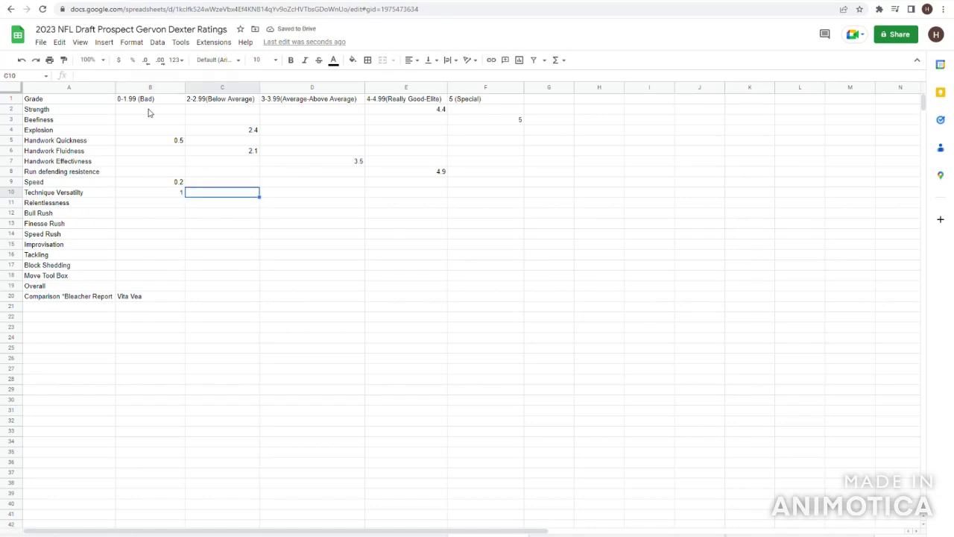
Enter a Relentlessness grade of 4.1 in the Really Good-Elite column.
key("Left")
key("Left")
key("Down")
key("Right")
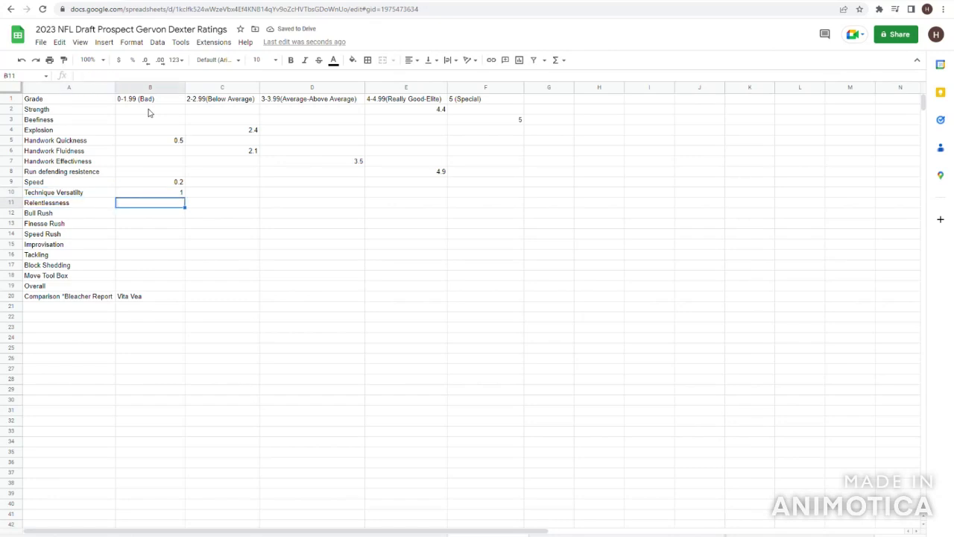
key("Up")
key("Down")
key("Right")
key("Right")
key("Right")
key("Left")
key("Right")
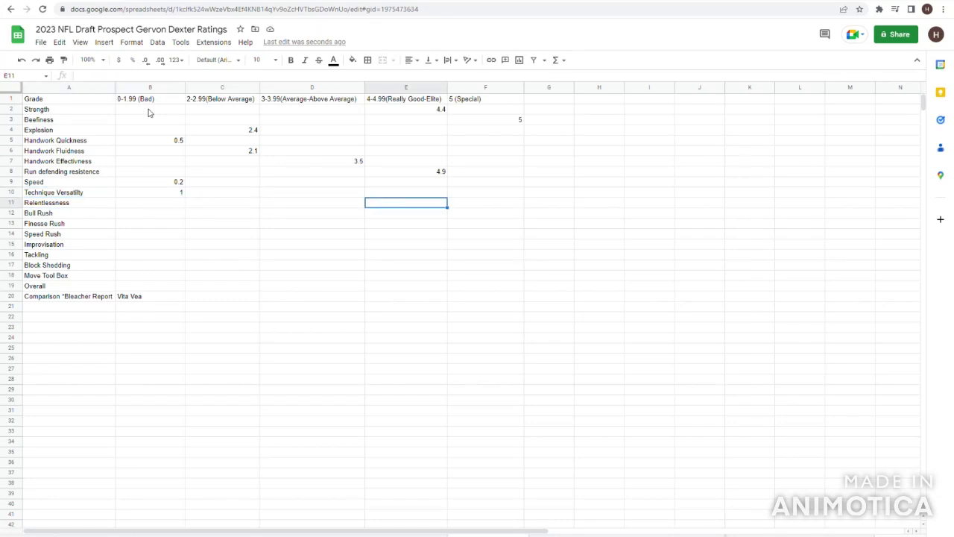
type("4.1")
key("Right")
Enter a Bull Rush grade of 4.7 in the Really Good-Elite column.
key("Left")
key("Down")
key("Left")
key("Right")
key("Right")
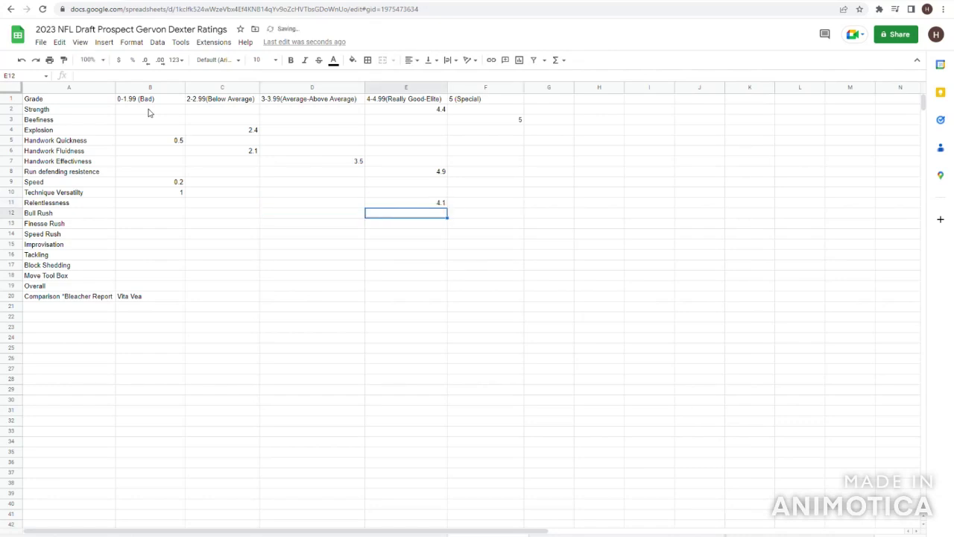
key("Left")
type("4.7")
key("Return")
Enter a Finesse Rush grade of 1.5 and a Speed Rush dash in the Bad column.
key("Left")
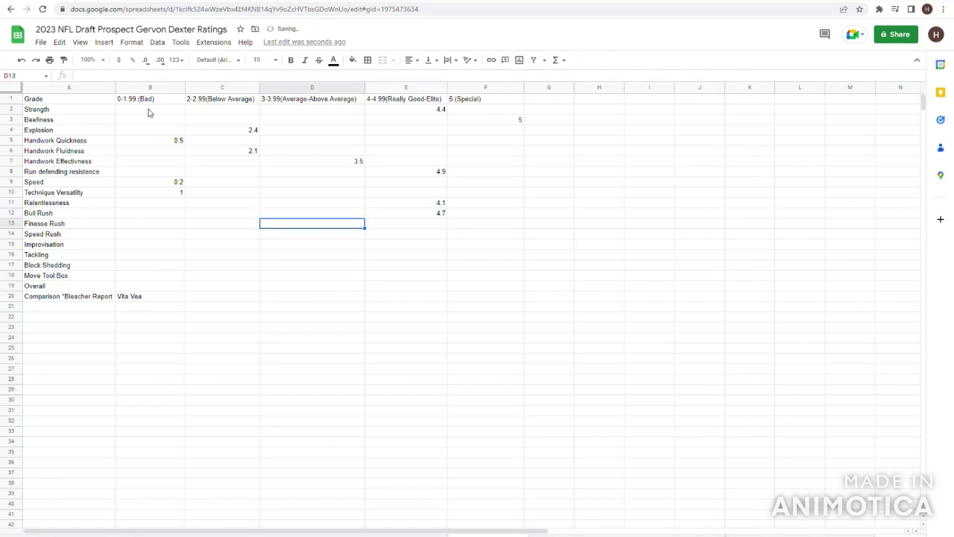
key("Left")
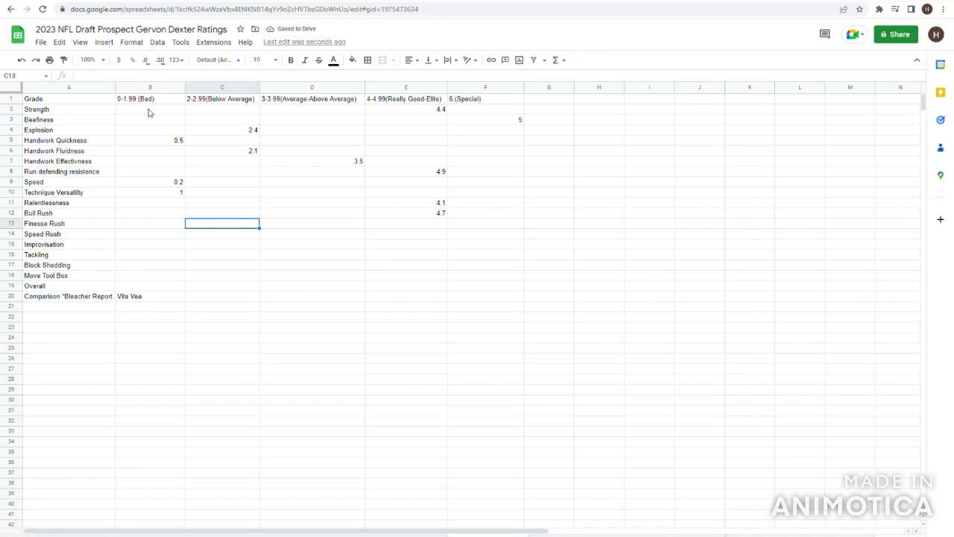
key("Left")
key("Down")
type("-")
key("Up")
key("Right")
key("Left")
type("1.5")
key("Tab")
key("Return")
Enter a dash for Improvisation in the Bad column.
key("Return")
key("Left")
key("Right")
key("Right")
key("Left")
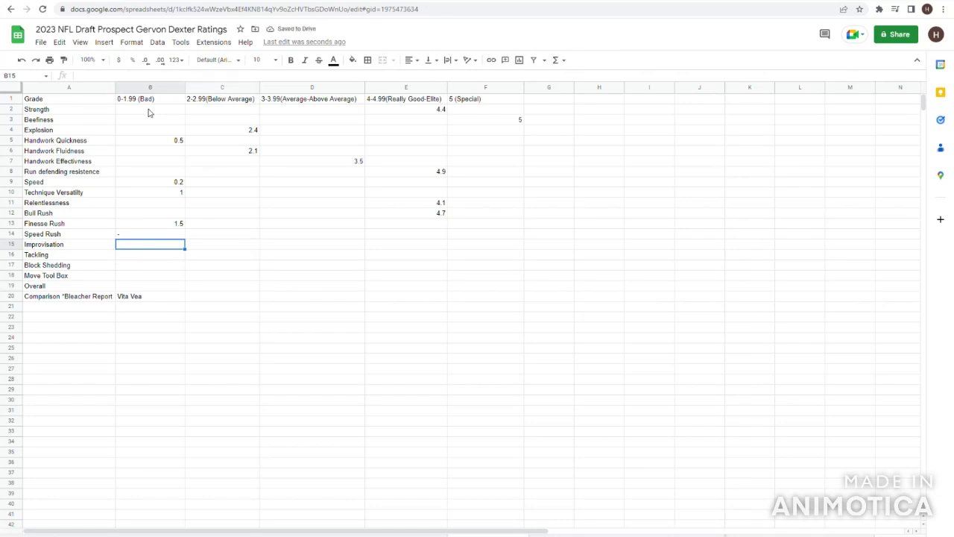
type("-")
key("Up")
key("Down")
Enter a Tackling grade of 3.2 in the Average-Above Average column.
key("Down")
key("Right")
key("Right")
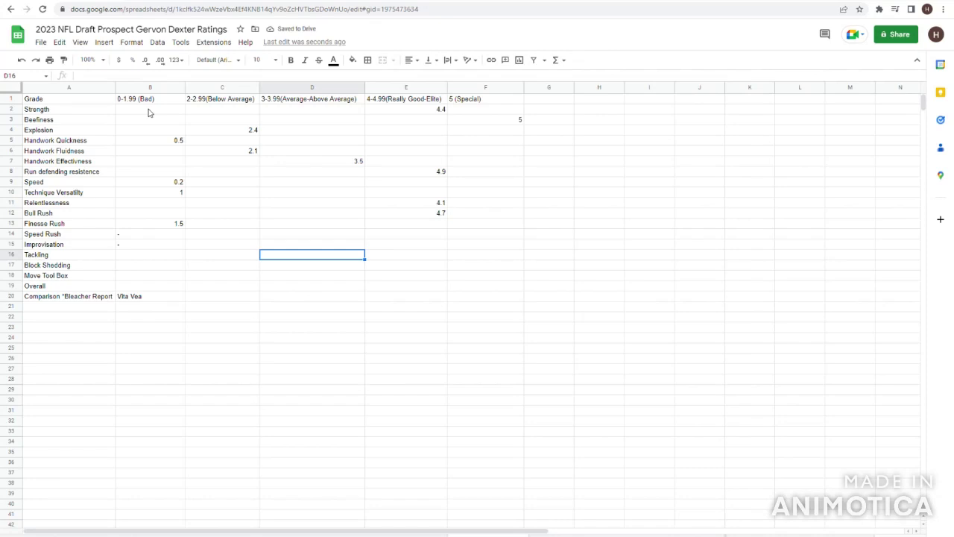
type("3.2")
key("Tab")
key("Return")
Enter a Block Shedding grade of 3.4 in the Average-Above Average column.
key("Left")
key("Right")
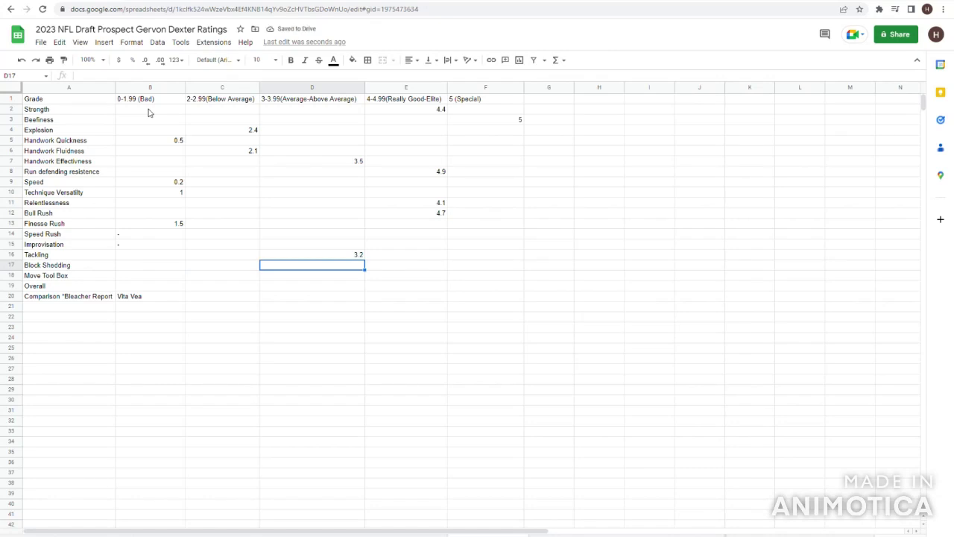
type("3")
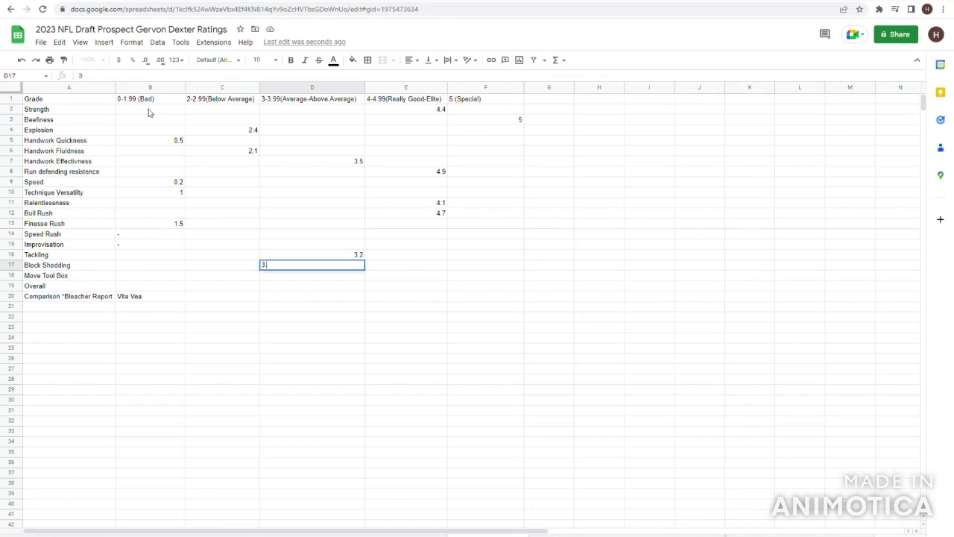
key("Return")
Enter a Move Tool Box grade of 3.4 in the Average-Above Average column.
key("Left")
key("Left")
key("Left")
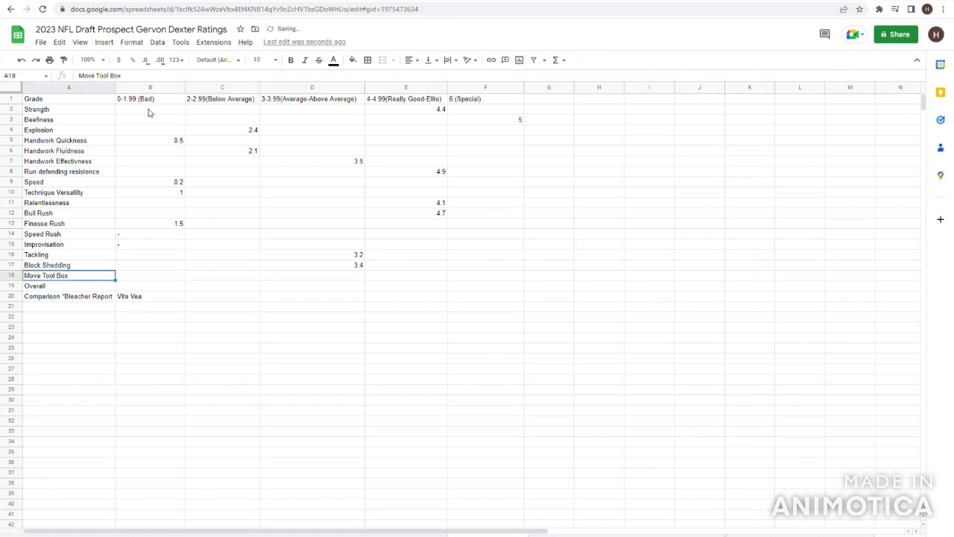
key("Right")
key("Right")
key("Right")
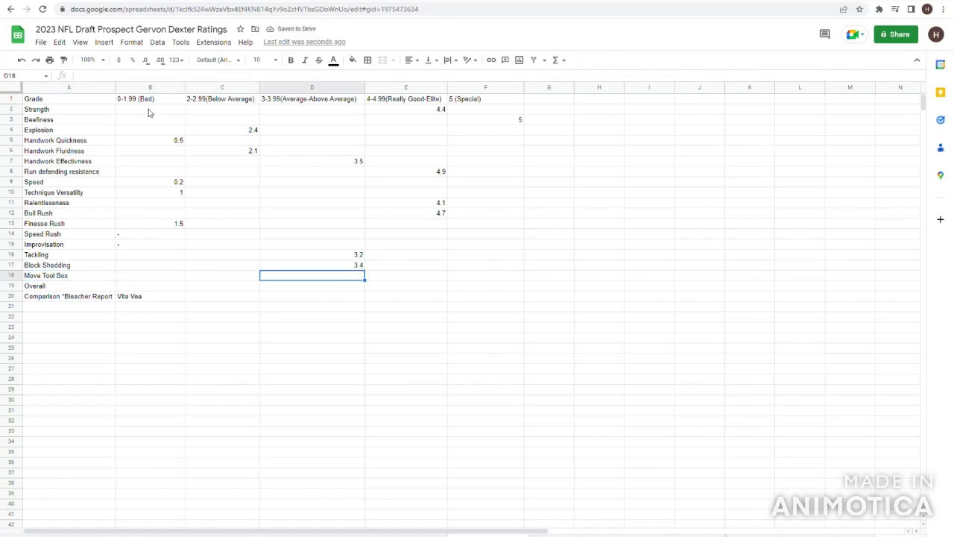
type("3.1")
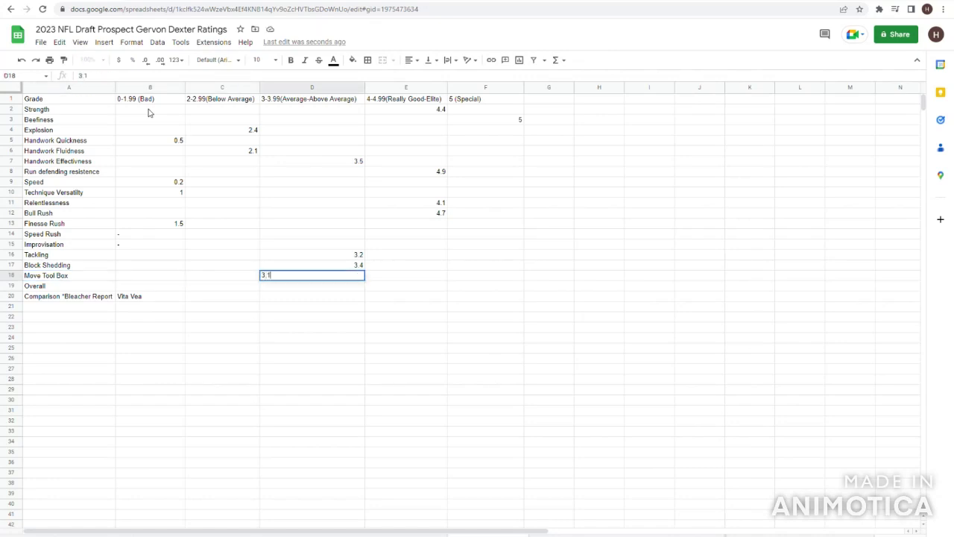
type("4")
key("Return")
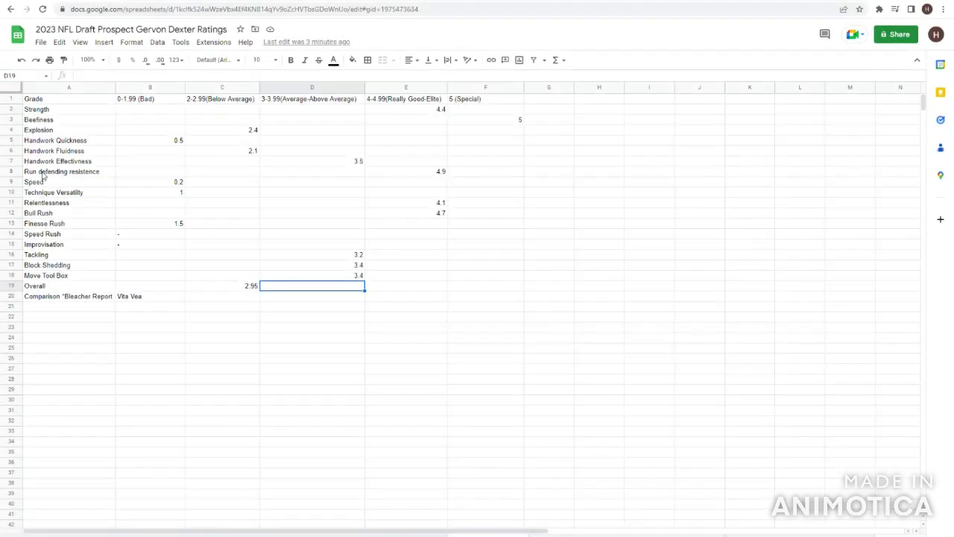
Rename the spreadsheet as 2023 NFL Draft Prospect Siaka Ika Ratings.
left_click_drag(196, 30, 143, 32)
type("Sia")
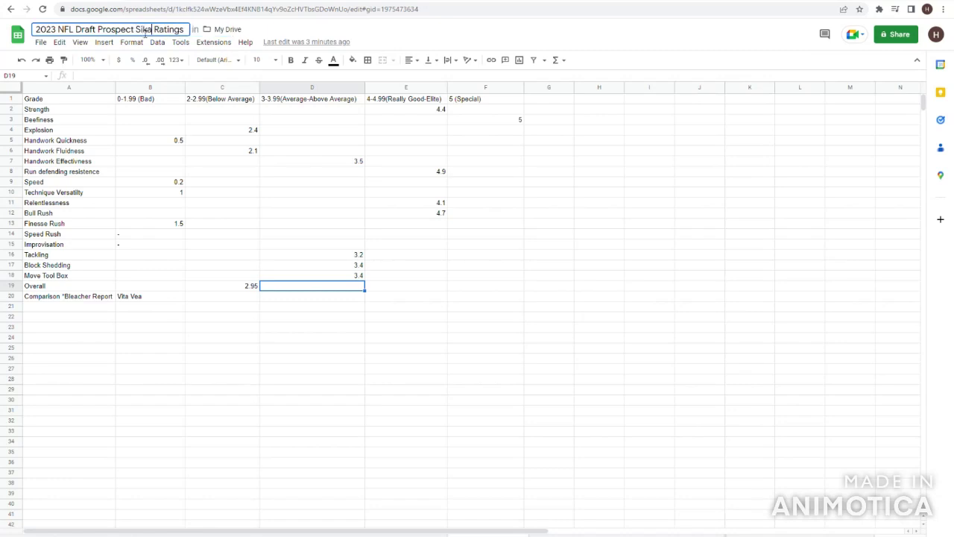
type("ka Ika")
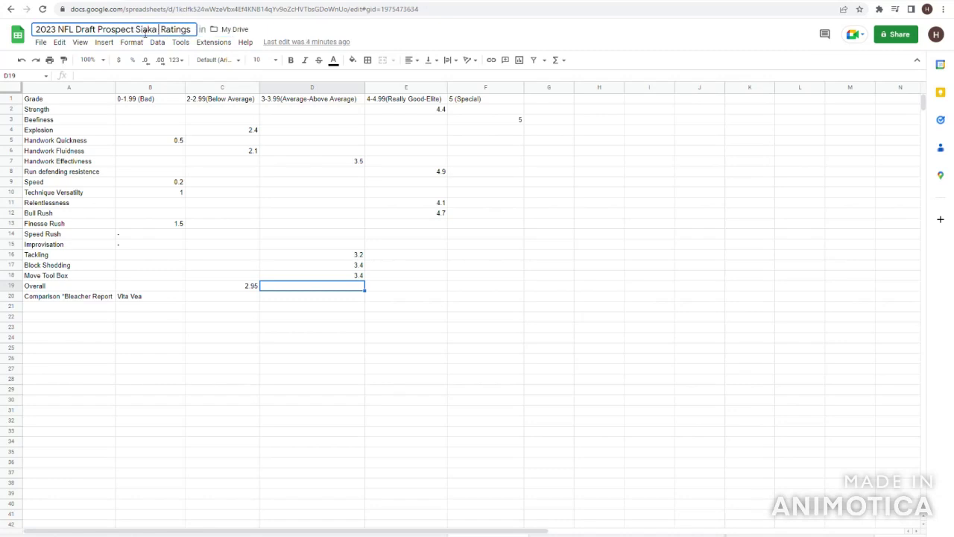
key("Return")
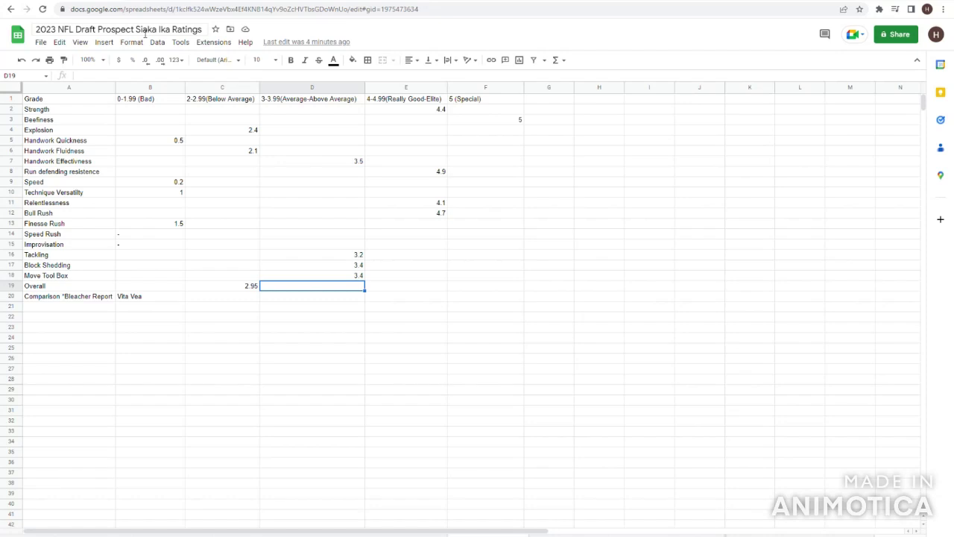
Review the completed grades in all category rows from Strength to Overall.
left_click(227, 279)
key("Down")
key("Left")
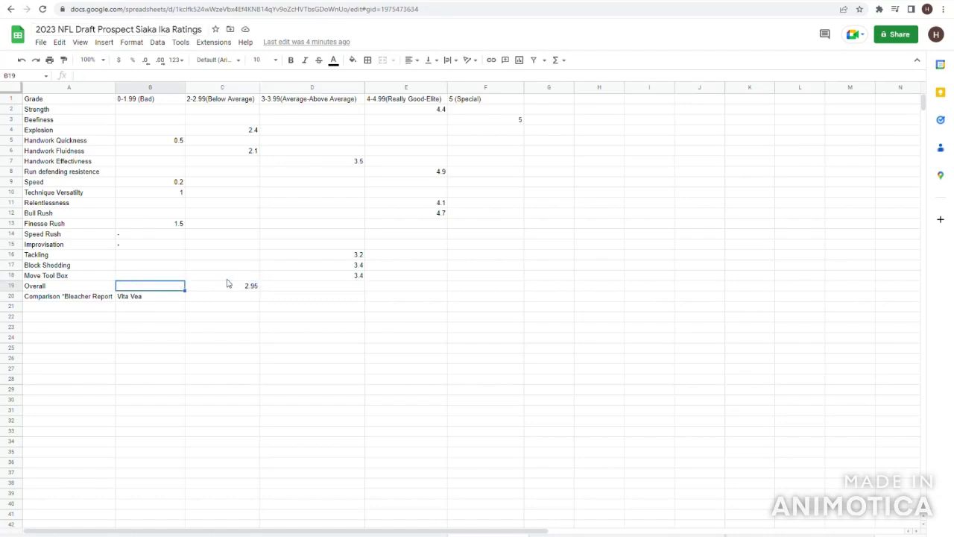
key("Right")
key("Right")
key("Left")
key("Left")
key("Left")
key("Up")
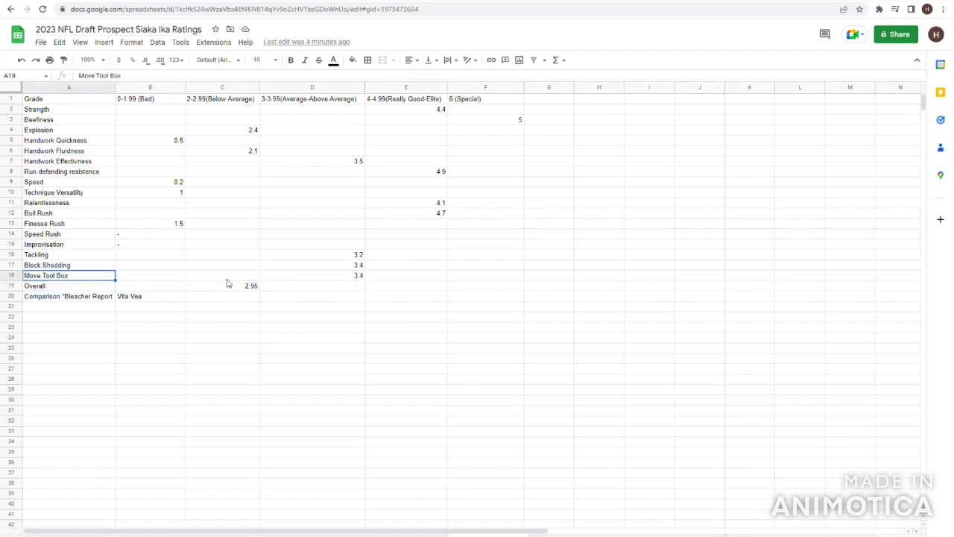
key("Up")
key("Up")
key("Up")
key("Up")
key("Up")
key("Up")
key("Up")
key("Up")
key("Up")
key("Up")
key("Up")
key("Up")
key("Up")
key("Up")
key("Up")
key("Up")
key("Right")
key("Right")
key("Right")
key("Right")
key("Right")
key("Right")
key("Right")
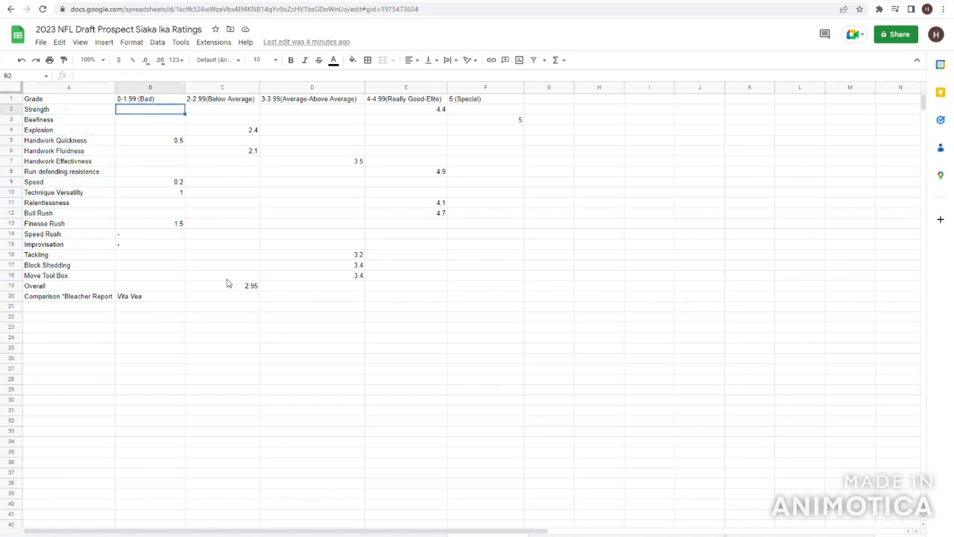
key("Left")
key("Left")
key("Left")
key("Left")
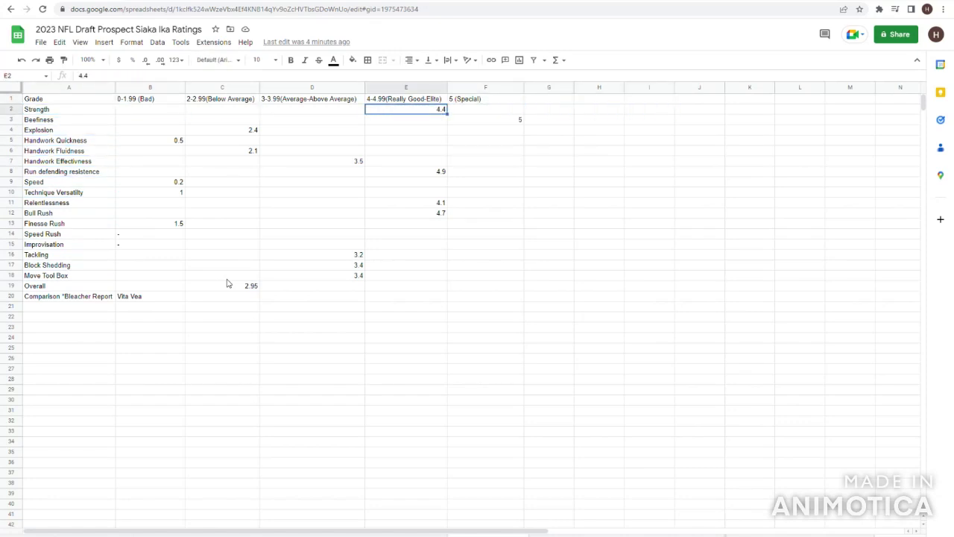
key("Down")
key("Left")
key("Up")
key("Down")
key("Down")
key("Down")
key("Down")
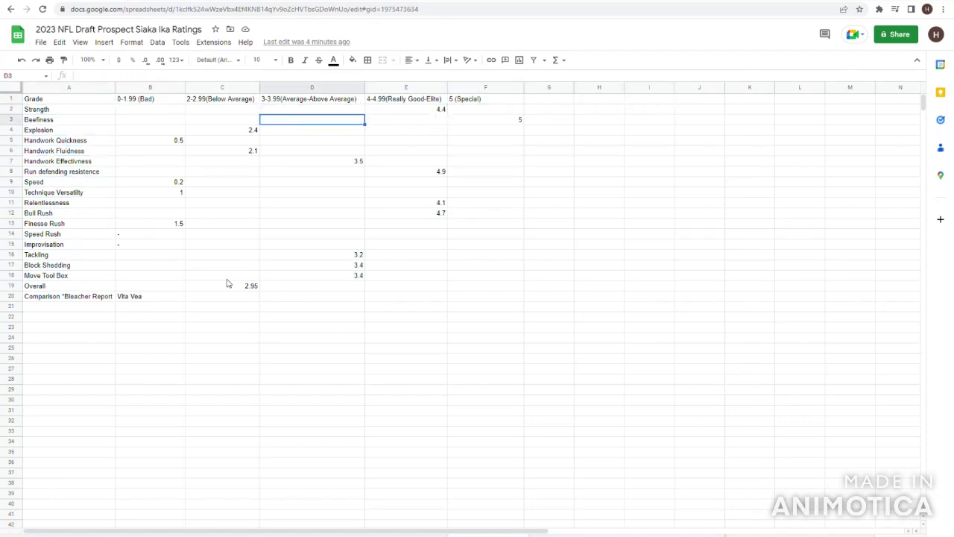
key("Down")
key("Down")
key("Down")
key("Down")
key("Down")
key("Down")
key("Down")
key("Left")
key("Down")
key("Down")
key("Down")
key("Down")
key("Down")
key("Down")
key("Down")
key("Left")
key("Left")
key("Up")
key("Right")
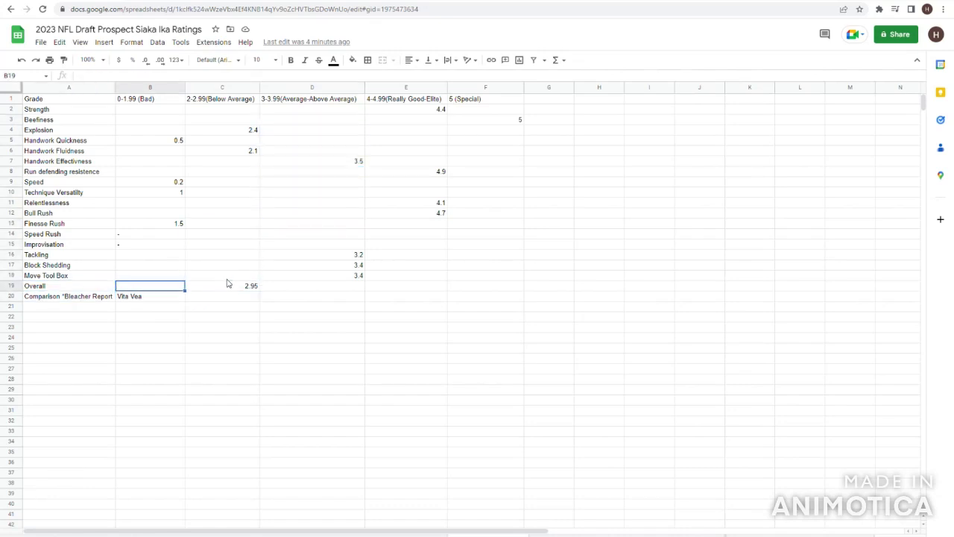
key("Right")
key("Right")
key("Right")
key("Right")
key("Right")
key("Left")
key("Up")
key("Up")
key("Up")
key("Up")
key("Up")
key("Up")
key("Up")
key("Up")
key("Up")
key("Up")
key("Up")
key("Up")
key("Up")
key("Up")
key("Up")
key("Up")
key("Up")
key("Up")
key("Left")
key("Left")
key("Left")
key("Left")
key("Left")
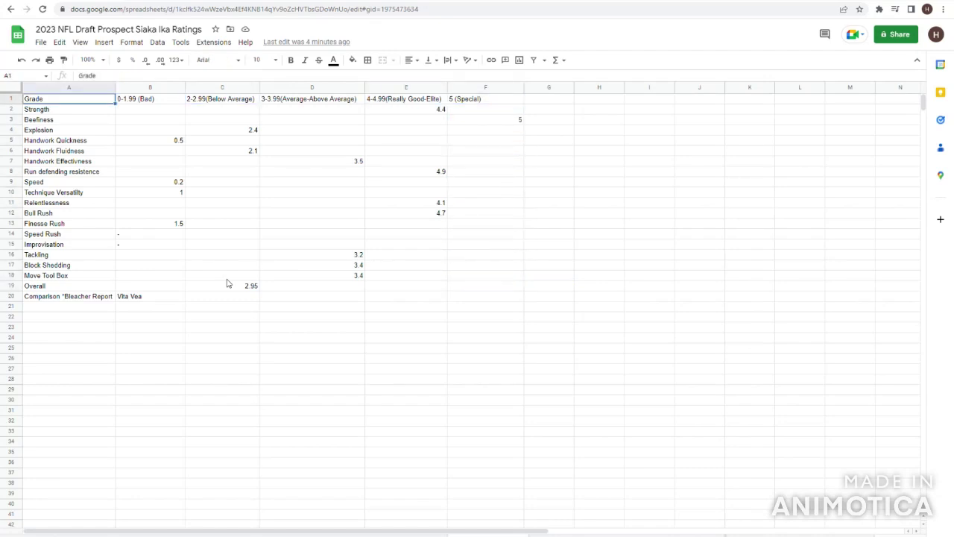
Examine the Beefiness row across the grade columns up to its grade in the Special column.
key("Down")
key("Down")
key("Right")
key("Right")
key("Right")
key("Right")
key("Right")
key("Right")
key("Left")
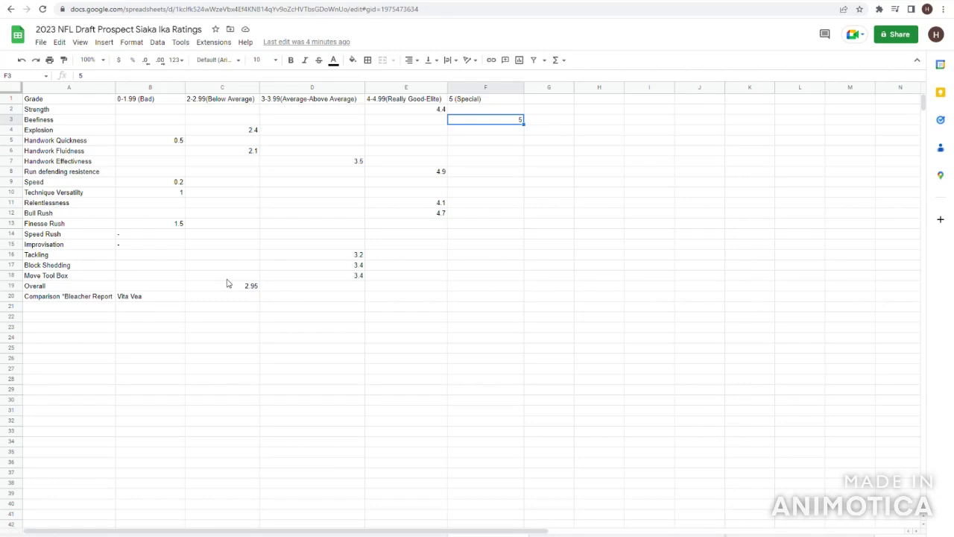
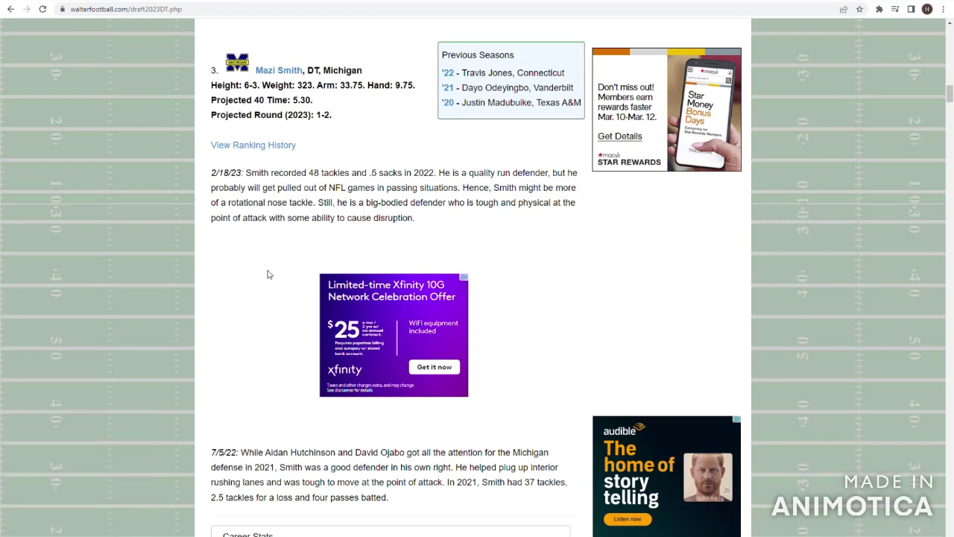
Read the Michigan defensive tackle's measurements and 2/18/23 scouting notes on the WalterFootball 2023 DT rankings page.
left_click_drag(262, 87, 295, 89)
left_click(318, 94)
left_click(201, 102)
left_click(316, 98)
left_click(236, 89)
left_click(293, 90)
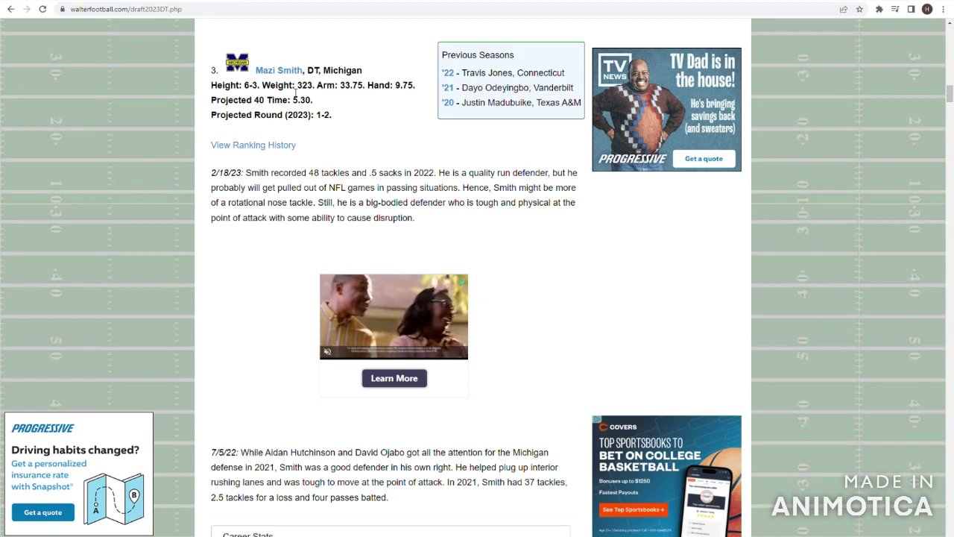
left_click_drag(366, 172, 511, 218)
left_click(334, 190)
left_click(511, 218)
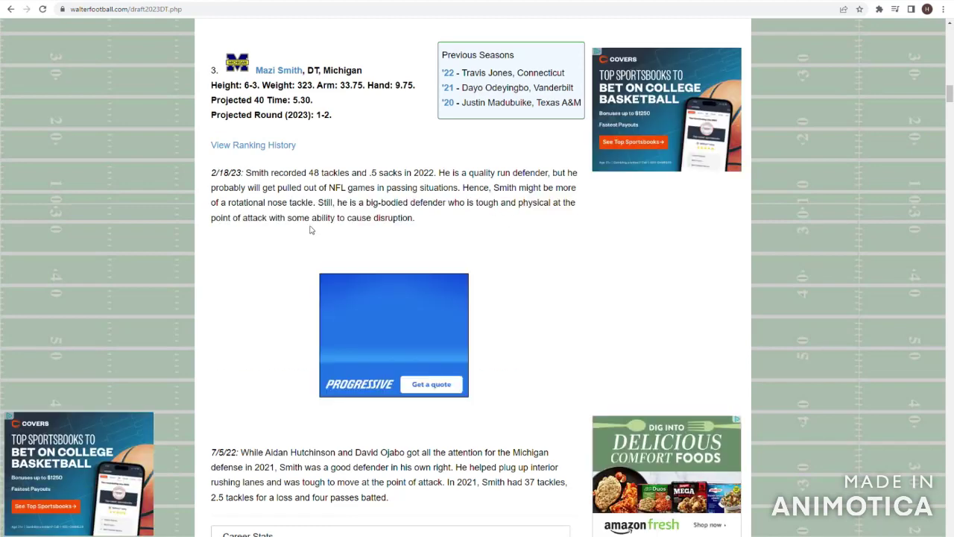
scroll(310, 239, "up", 5)
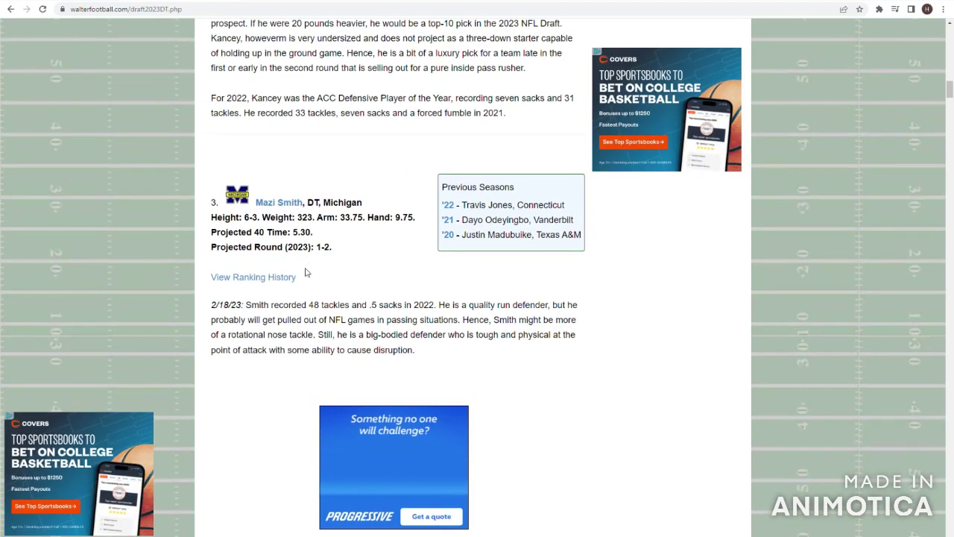
scroll(305, 275, "down", 5)
scroll(307, 275, "up", 3)
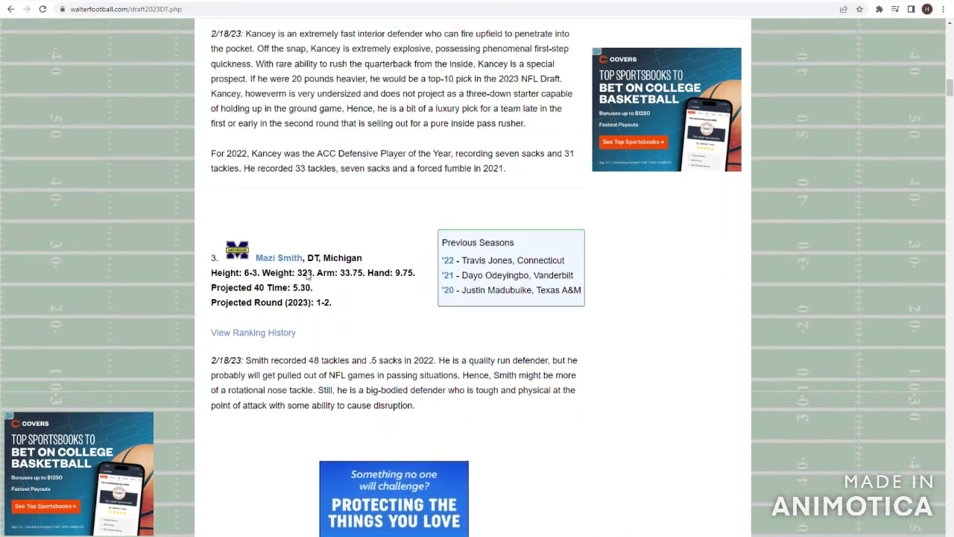
Read the Michigan prospect's 2/18/23 and 7/5/22 scouting notes on the defensive tackle rankings page.
scroll(312, 278, "down", 3)
scroll(313, 279, "up", 2)
scroll(313, 279, "down", 2)
scroll(315, 279, "up", 2)
scroll(315, 280, "down", 1)
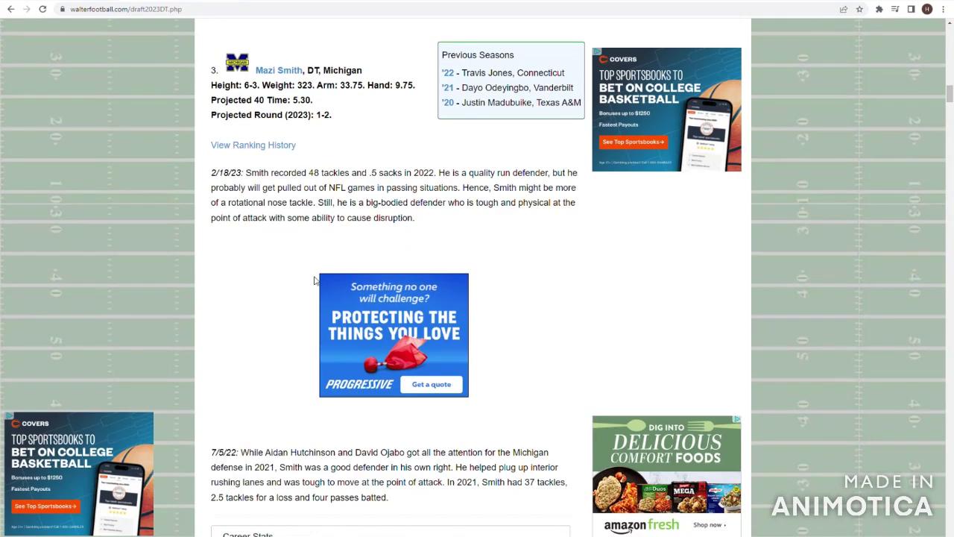
scroll(314, 279, "up", 1)
scroll(314, 278, "down", 1)
scroll(320, 270, "up", 3)
left_click_drag(174, 187, 170, 227)
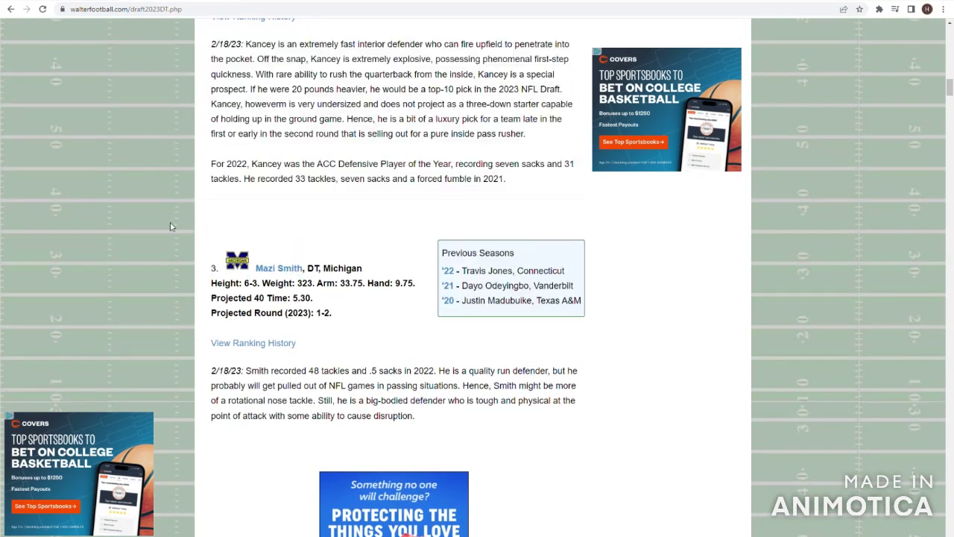
scroll(254, 276, "down", 3)
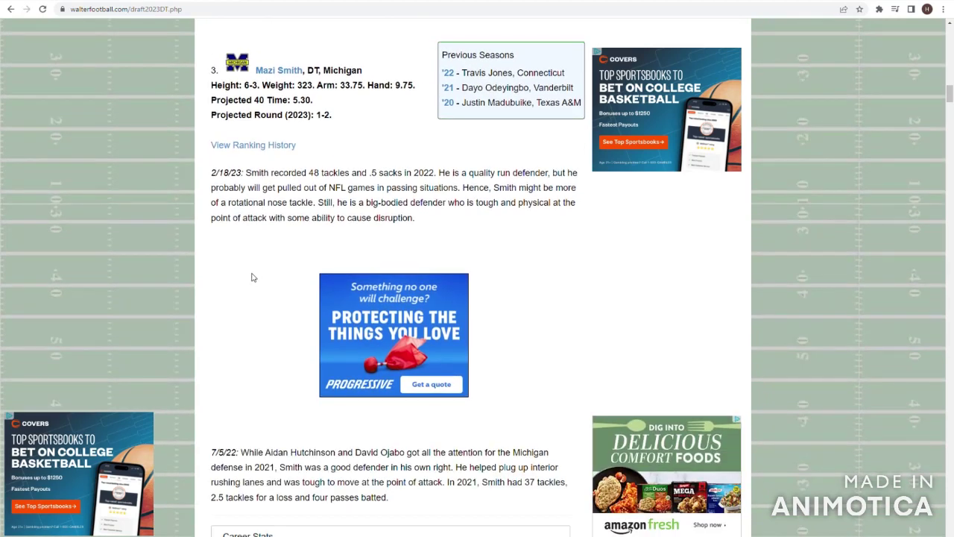
Highlight the Michigan prospect's heading, measurements, projected 40 time and projected round while reviewing the profile.
left_click_drag(182, 123, 179, 26)
left_click(343, 135)
left_click(162, 61)
scroll(162, 74, "up", 1)
left_click(147, 165)
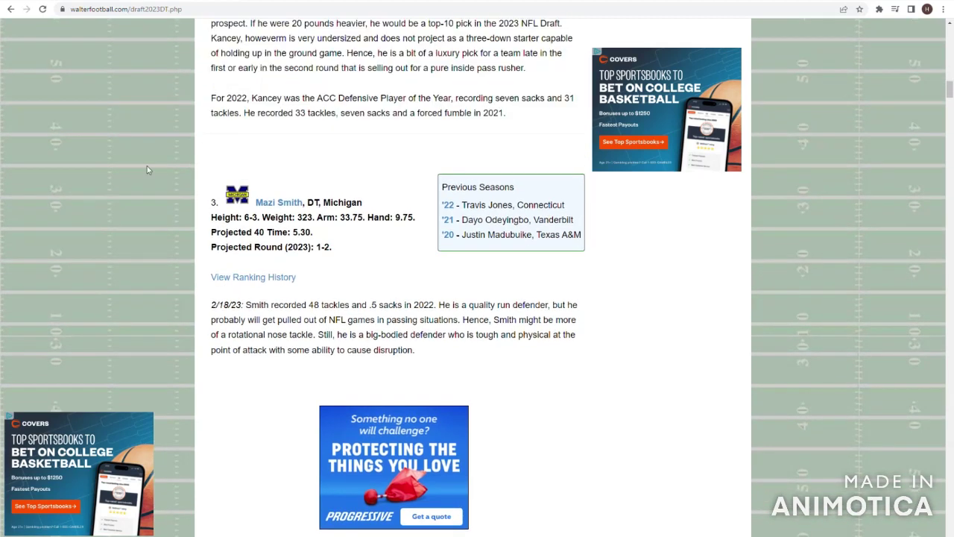
scroll(146, 166, "down", 2)
left_click_drag(196, 62, 333, 115)
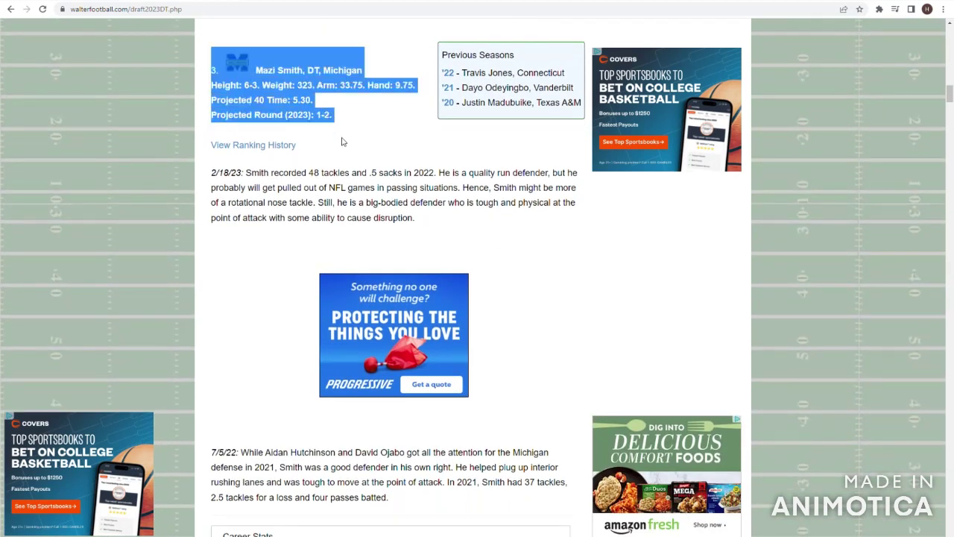
left_click(330, 139)
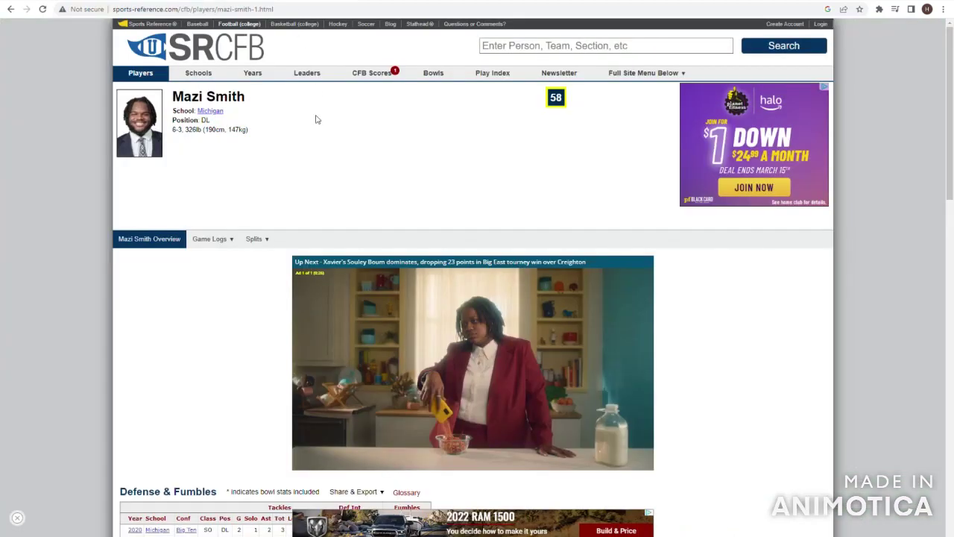
Review the Michigan prospect's yearly Defense & Fumbles statistics on the Sports Reference player page.
scroll(273, 347, "down", 3)
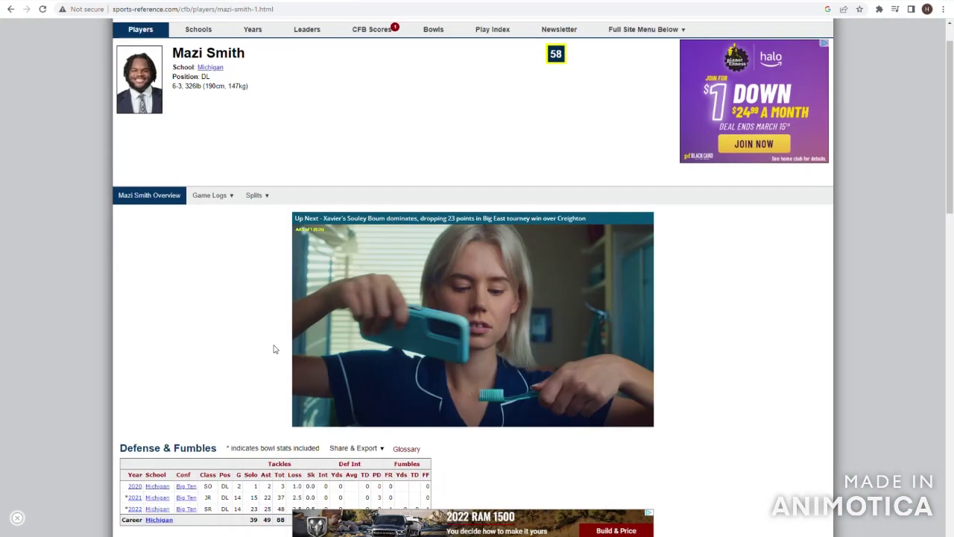
left_click(134, 452)
scroll(280, 339, "down", 2)
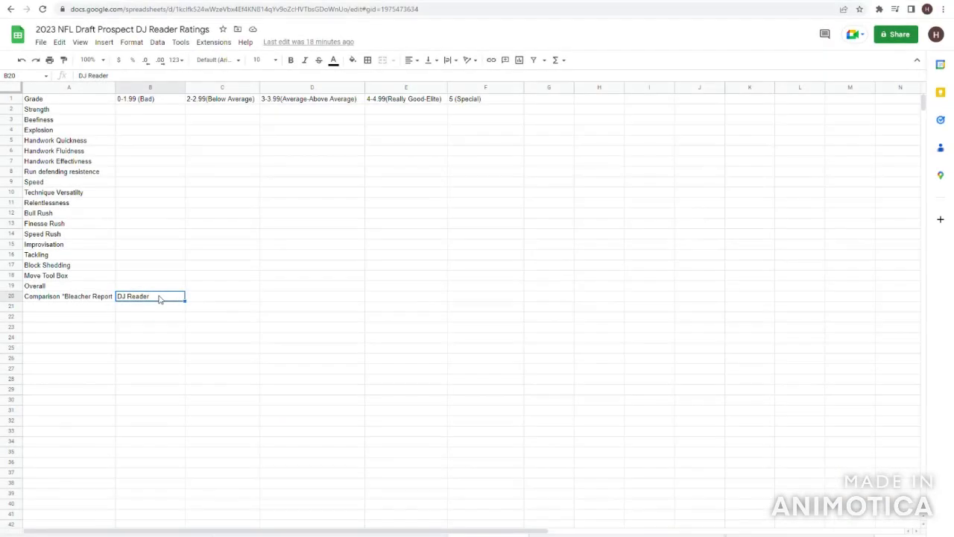
Look over the category rows of the ratings sheet from the comparison entry up to Explosion.
key("Up")
key("Up")
key("Up")
key("Up")
key("Up")
key("Up")
key("Up")
key("Up")
key("Up")
key("Up")
key("Up")
key("Up")
key("Up")
key("Up")
key("Up")
key("Up")
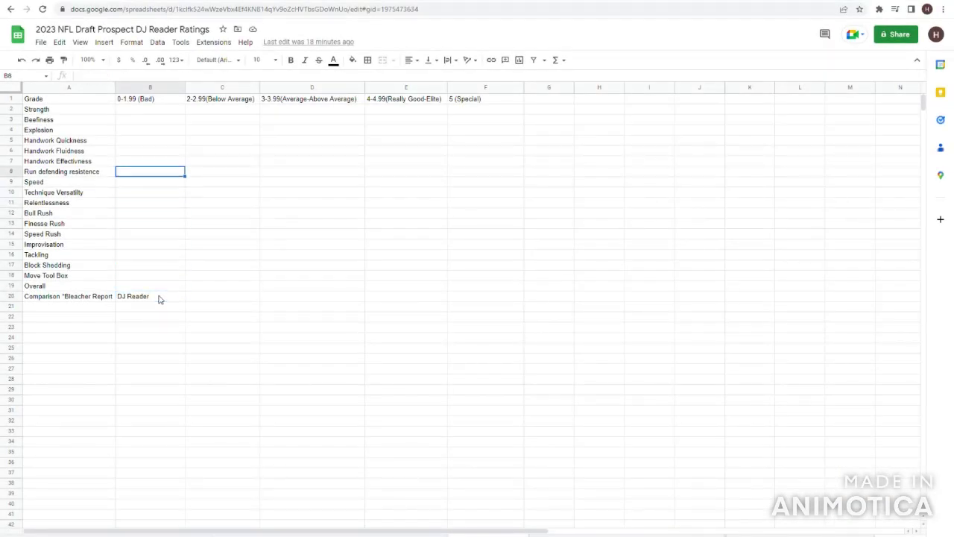
Rename the spreadsheet as 2023 NFL Draft Prospect Mazi Smith Ratings.
left_click_drag(180, 29, 137, 30)
type("Mazi")
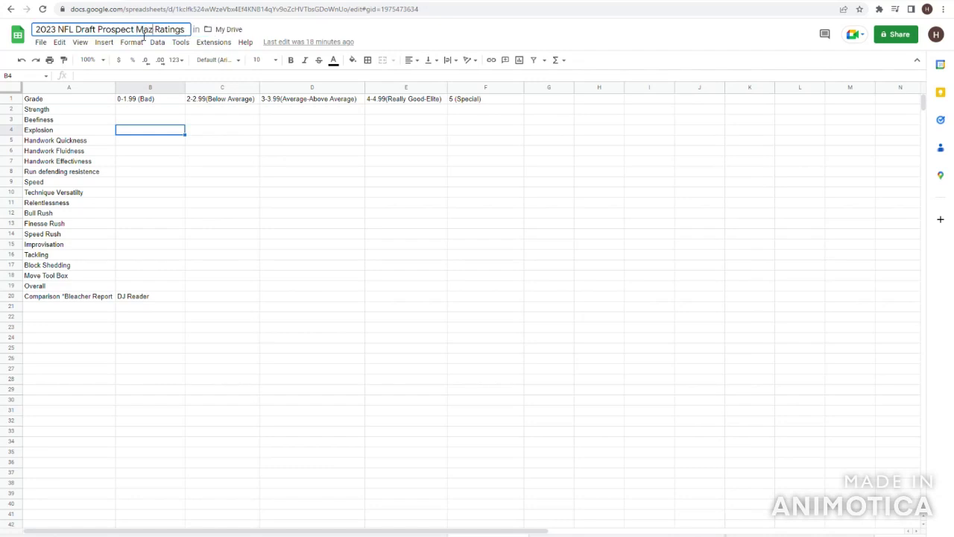
type(" Smt")
key("BackSpace")
type("ith")
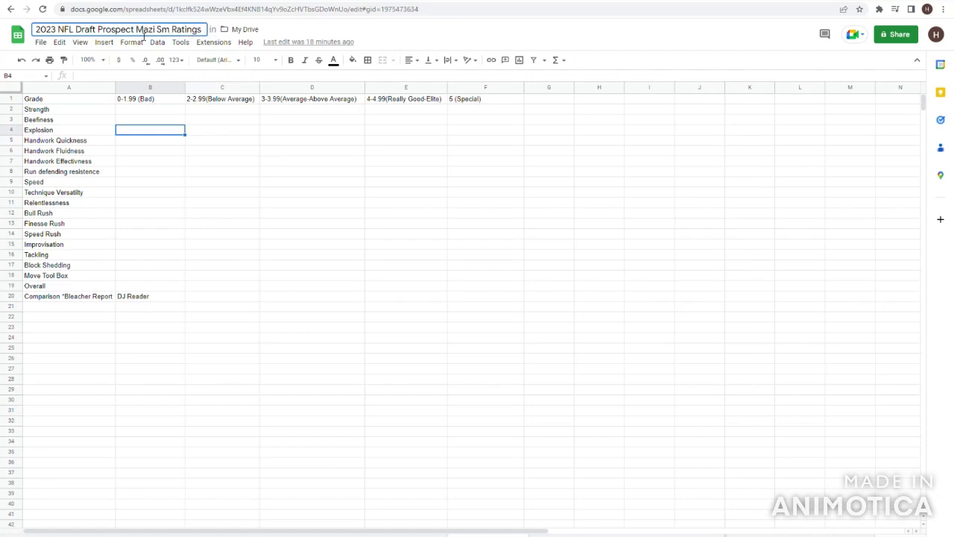
key("Return")
Enter a Strength grade of 3.8 in the 3-3.99 (Average-Above Average) column.
key("Up")
key("Up")
key("Right")
key("Right")
key("Right")
key("Left")
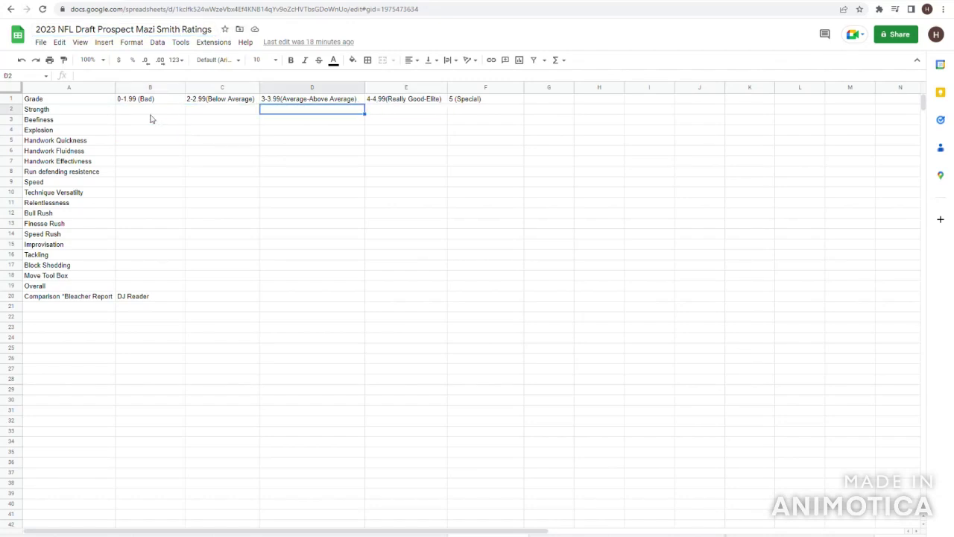
type("3.8")
key("Right")
Examine the Strength row back and forth across the grade columns.
key("Left")
key("Right")
key("Right")
key("Left")
key("Left")
key("Left")
key("Left")
key("Left")
key("Right")
key("Right")
key("Right")
key("Right")
key("Right")
key("Left")
key("Left")
key("Left")
key("Right")
key("Left")
key("Left")
key("Left")
Enter a Beefiness grade of 3.7 in the 3-3.99 (Average-Above Average) column.
key("Down")
key("Right")
key("Right")
key("Right")
key("Right")
key("Left")
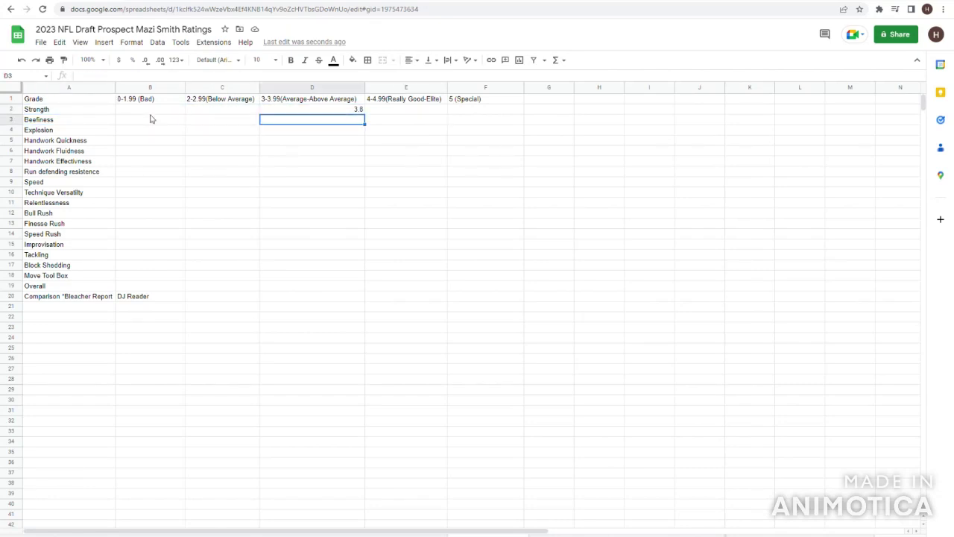
type("3.7")
key("Right")
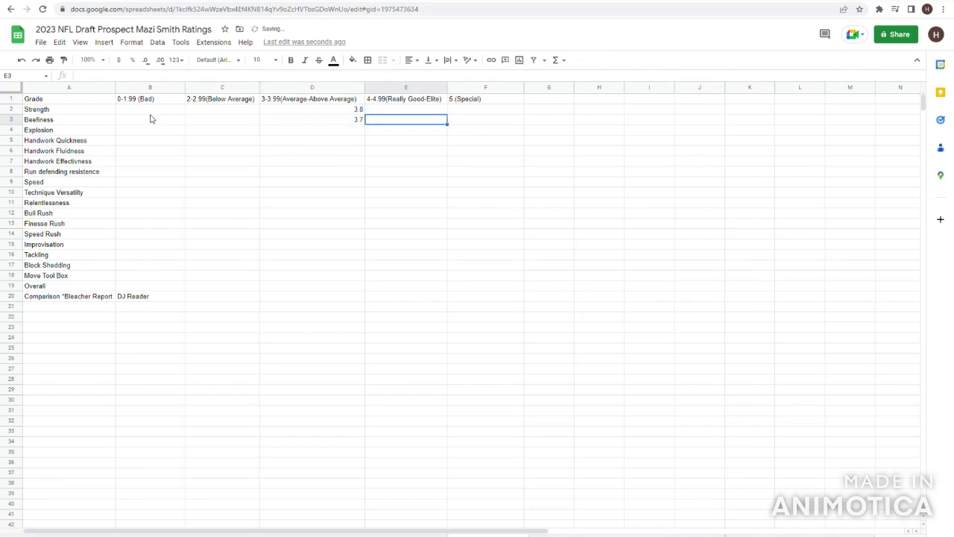
Examine the Beefiness row across the grade columns from the category label to Special.
key("Left")
key("Right")
key("Right")
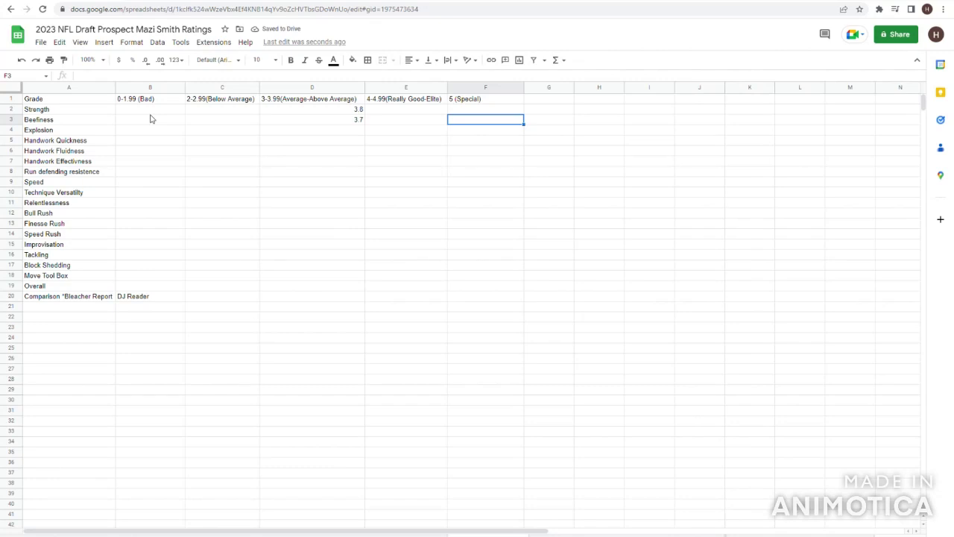
key("Left")
key("Left")
key("Left")
key("Left")
key("Left")
key("Right")
key("Right")
key("Right")
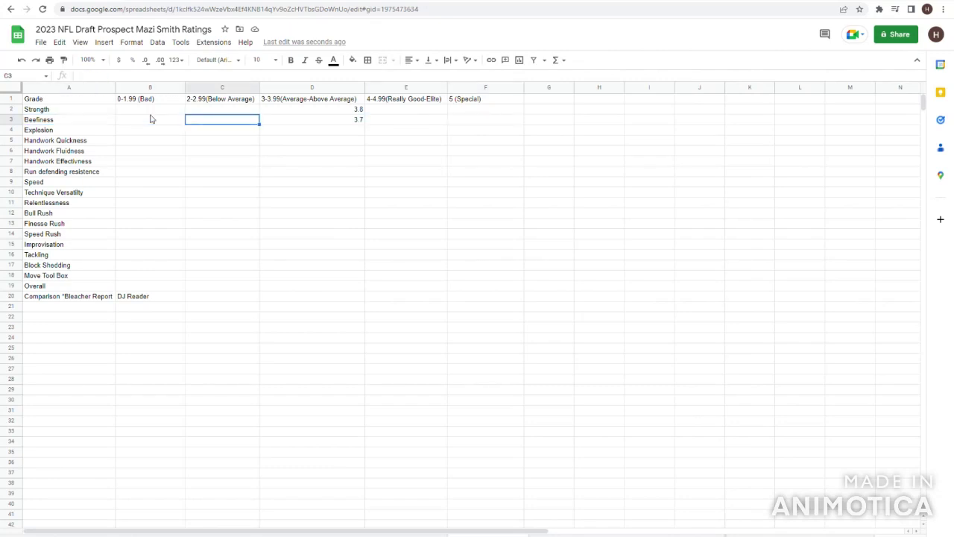
Enter an Explosion grade of 3.2 in the 3-3.99 (Average-Above Average) column.
key("Down")
key("Left")
key("Left")
key("Left")
key("Right")
key("Right")
key("Right")
key("Right")
key("Left")
key("Left")
key("Right")
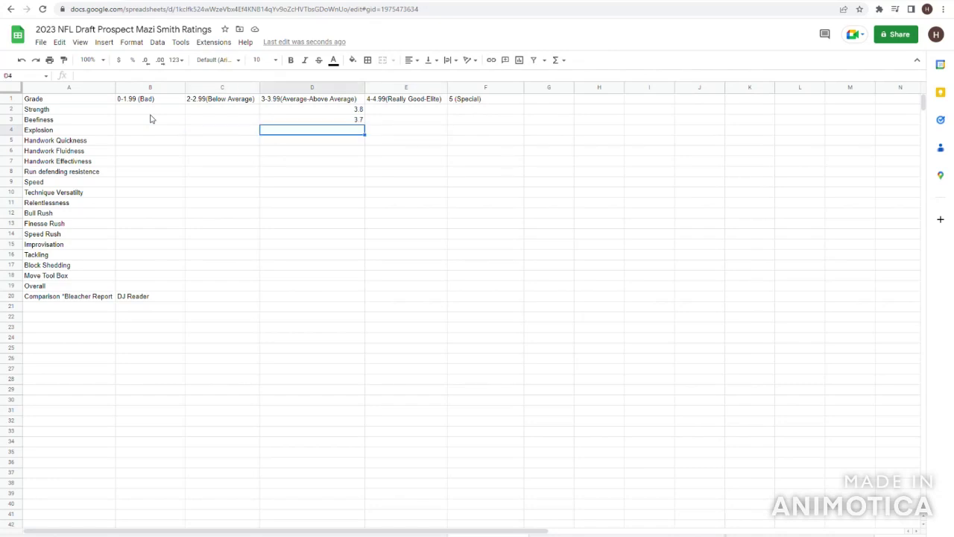
type("3.2")
key("Left")
Enter a Handwork Quickness grade of 2.6 in the 2-2.99 (Below Average) column.
key("Left")
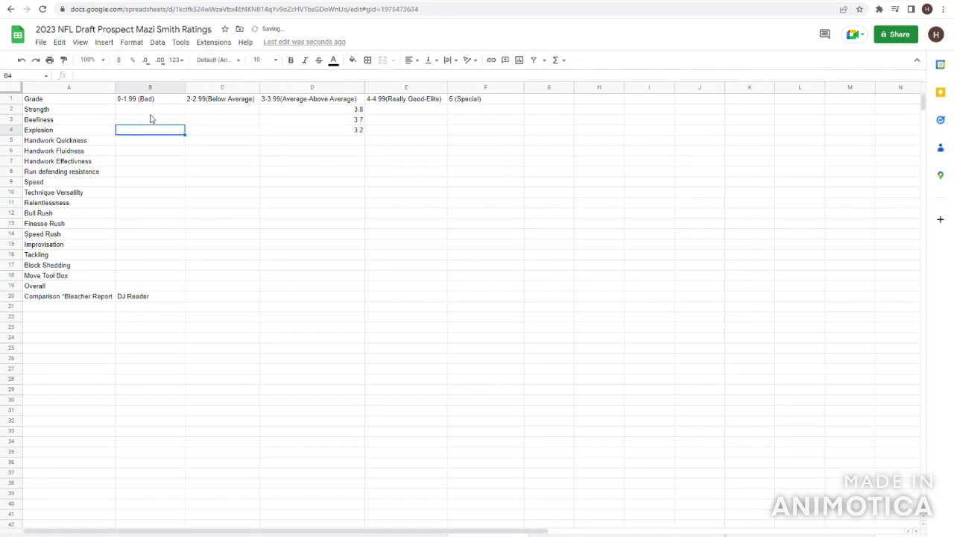
key("Left")
key("Down")
key("Right")
key("Right")
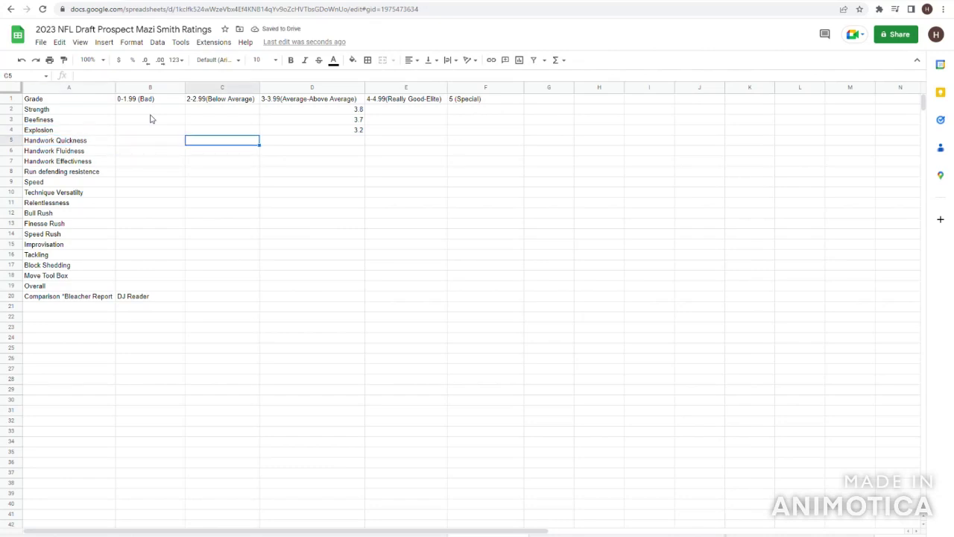
key("Right")
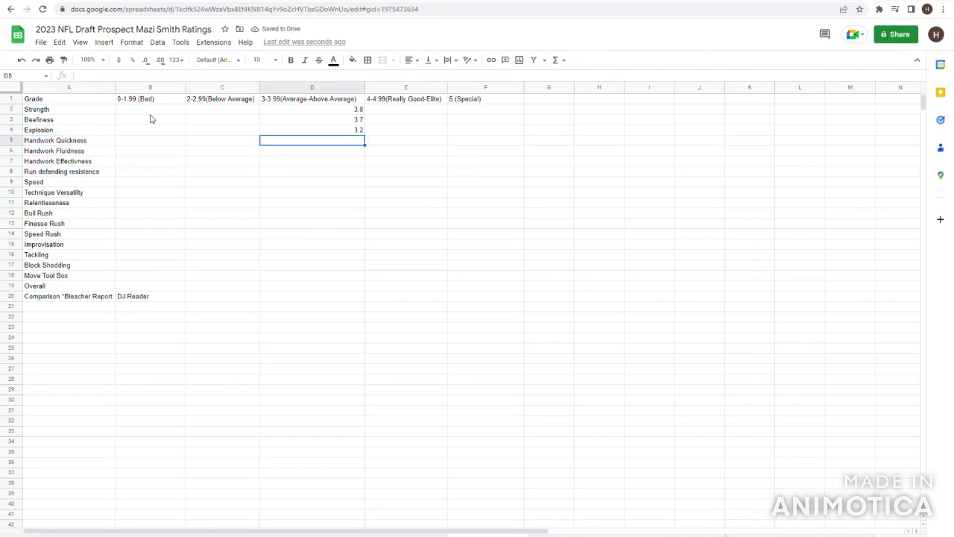
key("Left")
type("2.6")
key("Return")
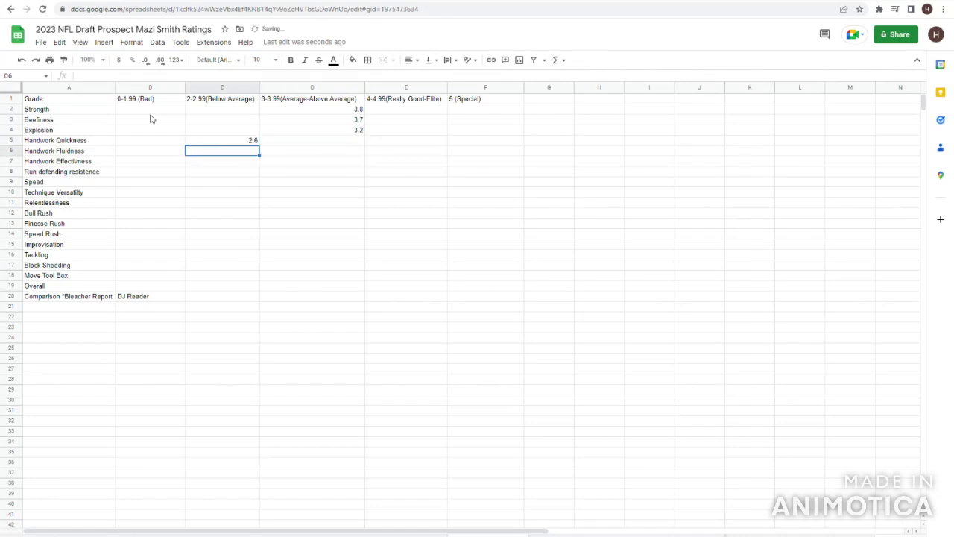
Enter a Handwork Fluidness grade of 4 in the 4-4.99 (Really Good-Elite) column.
key("Left")
key("Right")
key("Right")
key("Left")
key("Right")
key("Right")
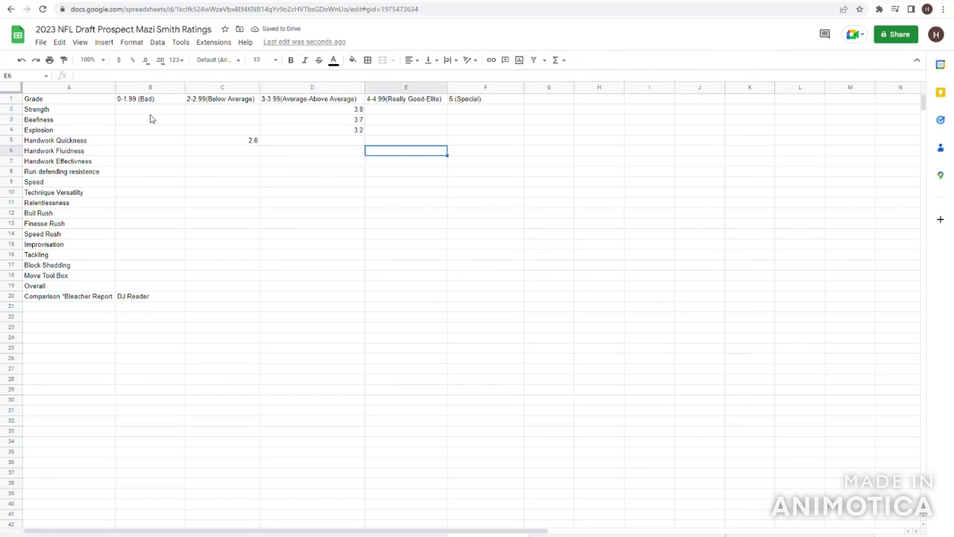
type("4")
key("Left")
key("Right")
key("Right")
key("Left")
Enter a Handwork Effectivness grade of 4.3 in the 4-4.99 (Really Good-Elite) column.
key("Down")
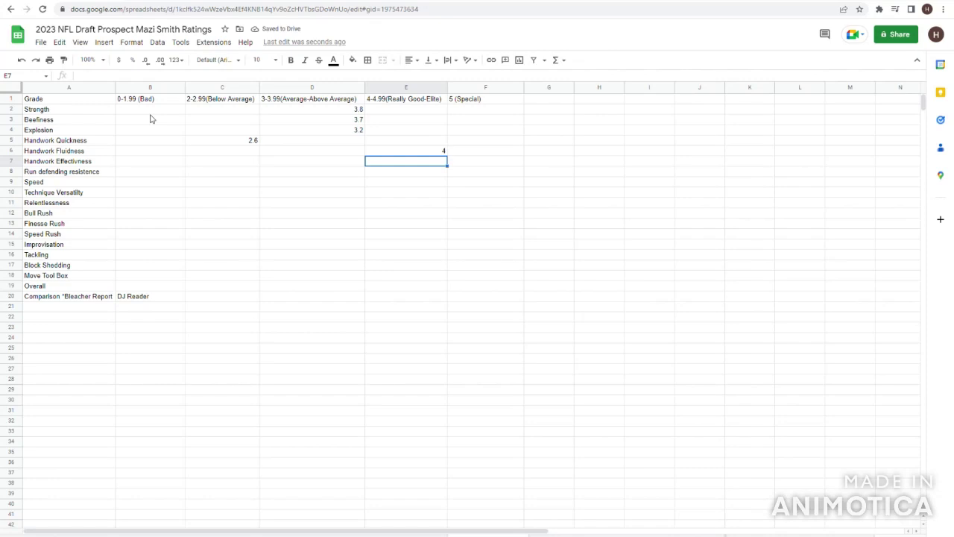
key("Left")
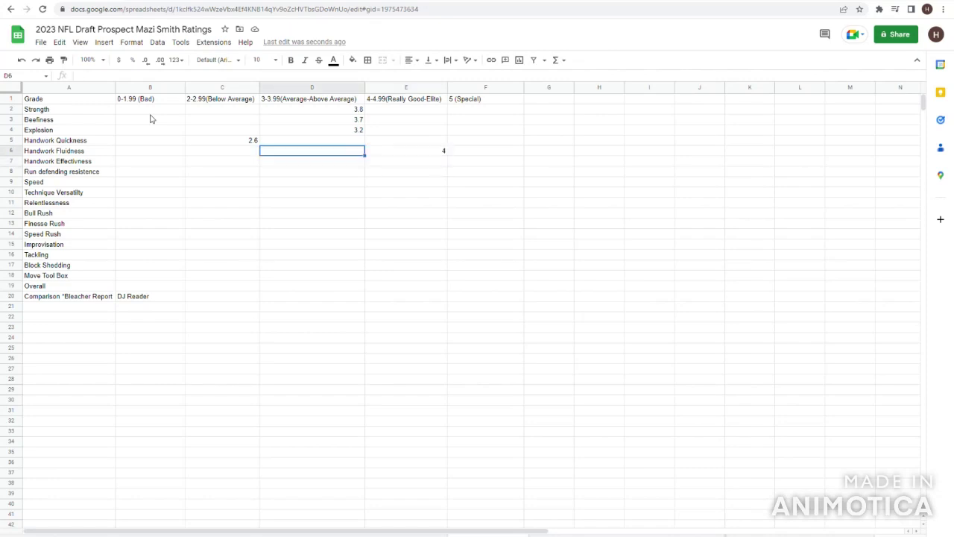
key("Right")
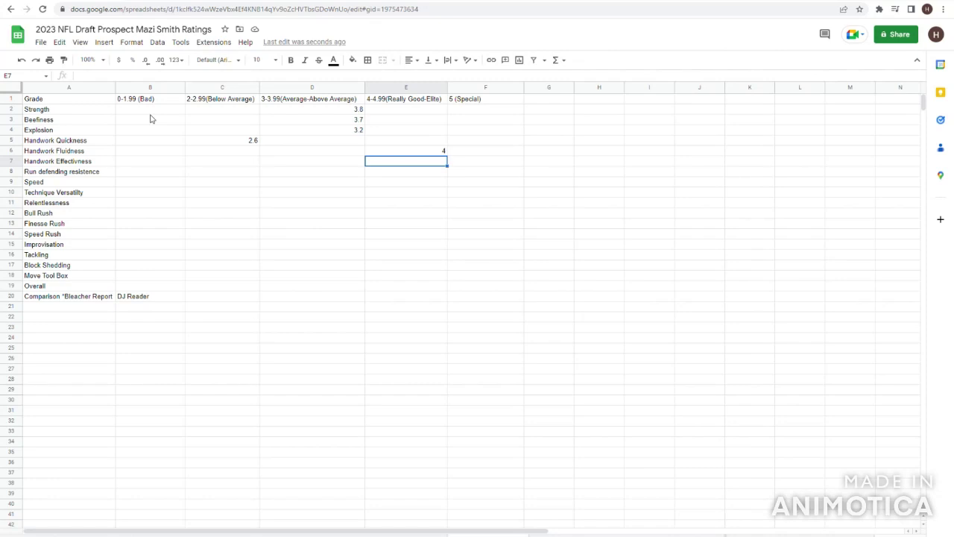
type("4.3")
key("Return")
Enter a Run defending resistence grade of 4.1 in the 4-4.99 (Really Good-Elite) column.
key("Up")
key("Down")
key("Left")
key("Left")
key("Right")
key("Right")
key("Right")
key("Left")
type("4.1")
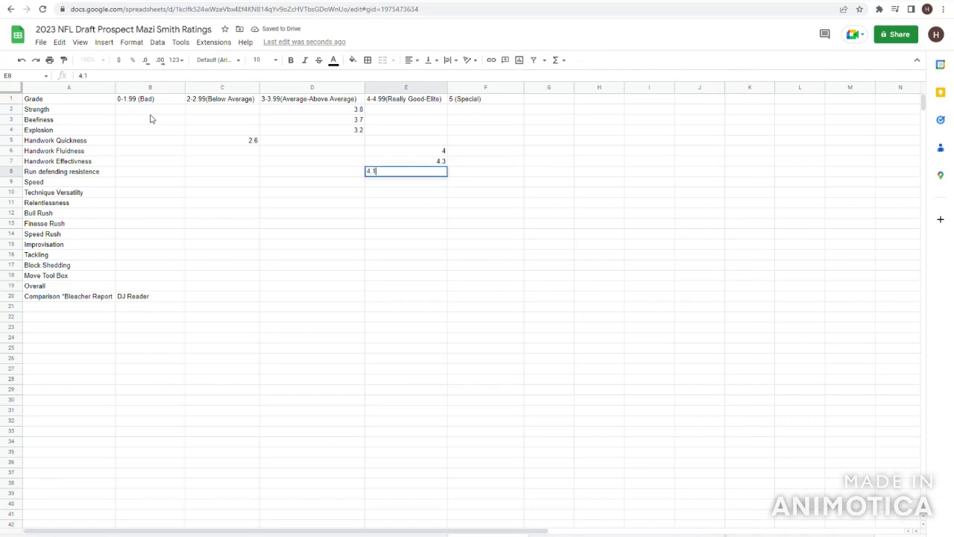
key("Return")
Enter a Speed grade of 2.3 in the 2-2.99 (Below Average) column.
key("Up")
key("Left")
key("Left")
key("Left")
key("Left")
key("Down")
key("Right")
key("Right")
key("Right")
key("Left")
type("2.3")
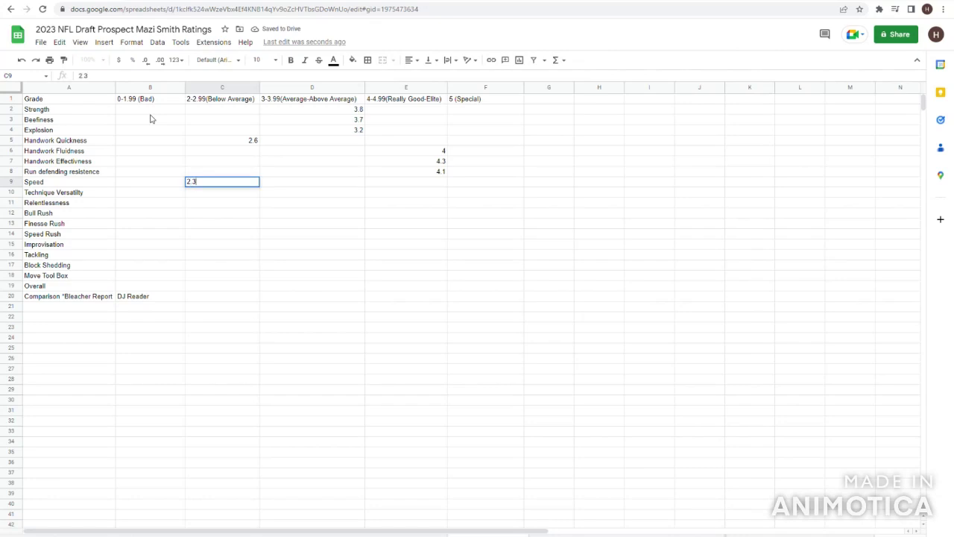
key("Return")
Enter a Technique Versatilty grade of 4 in the 4-4.99 (Really Good-Elite) column.
key("Left")
key("Right")
key("Right")
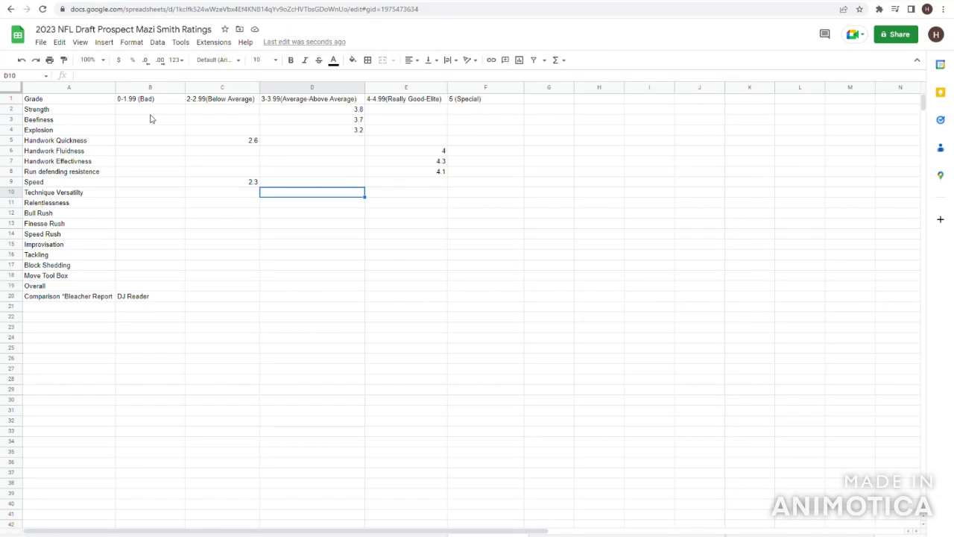
key("Left")
key("Left")
key("Left")
key("Right")
key("Right")
key("Right")
key("Right")
type("4")
key("Right")
key("Left")
key("Down")
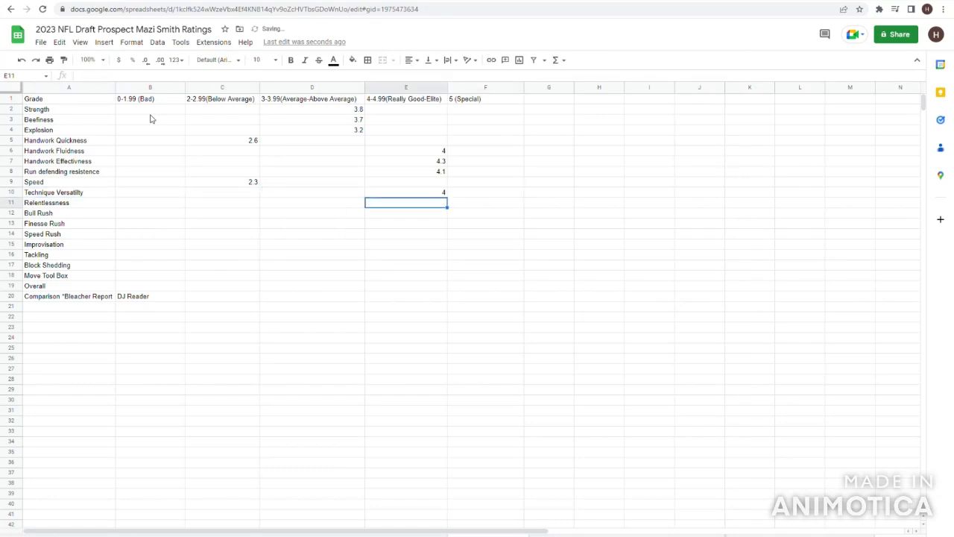
Enter a Relentlessness grade of 2.4 in the 2-2.99 (Below Average) column.
key("Left")
key("Left")
key("Right")
key("Left")
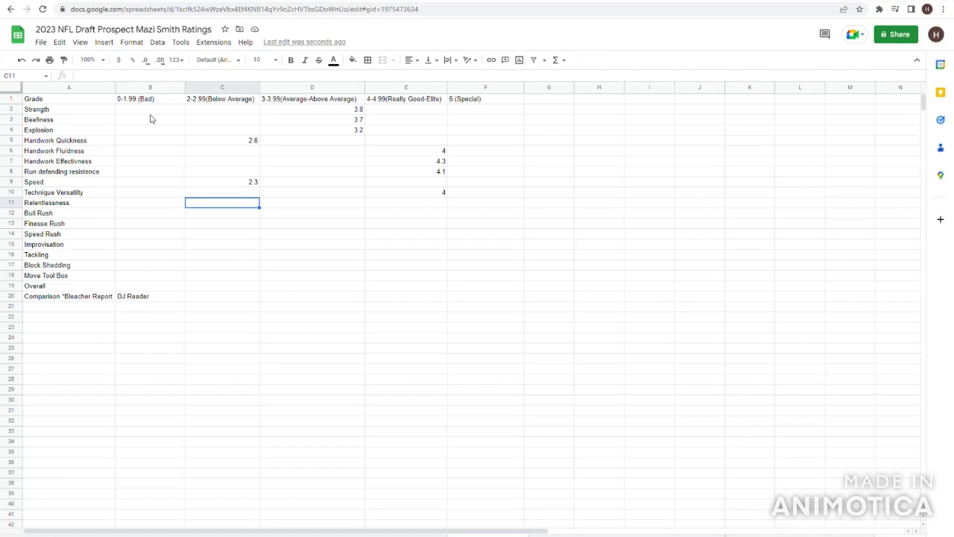
type("2.4")
key("Left")
key("Left")
key("Right")
key("Right")
key("Right")
key("Right")
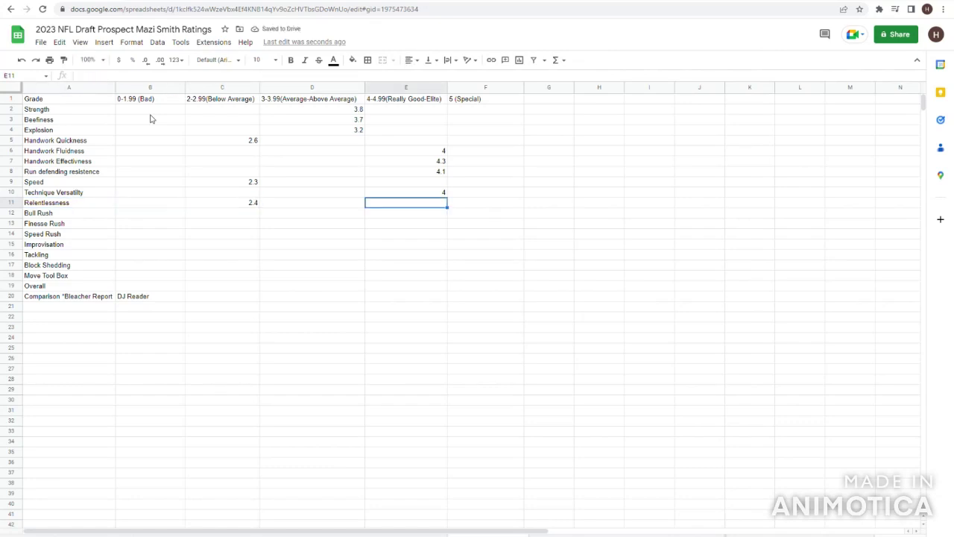
key("Left")
key("Left")
key("Left")
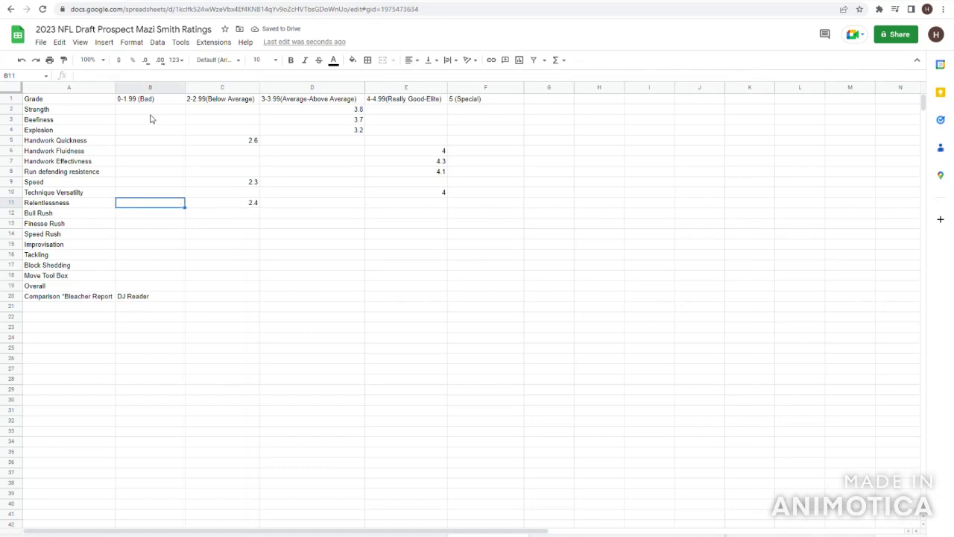
Enter a Bull Rush grade of 3.4 in the 3-3.99 (Average-Above Average) column.
key("Right")
key("Down")
key("Right")
key("Right")
key("Left")
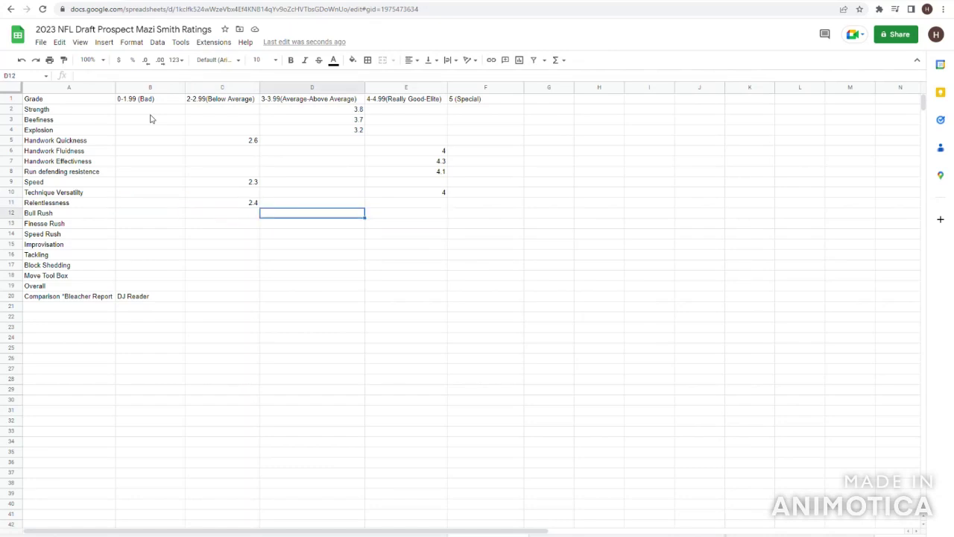
type("3.4")
key("Left")
Enter a Finesse Rush grade of 2.4 in the 2-2.99 (Below Average) column.
key("Down")
key("Right")
key("Left")
key("Right")
key("Left")
type("2.4")
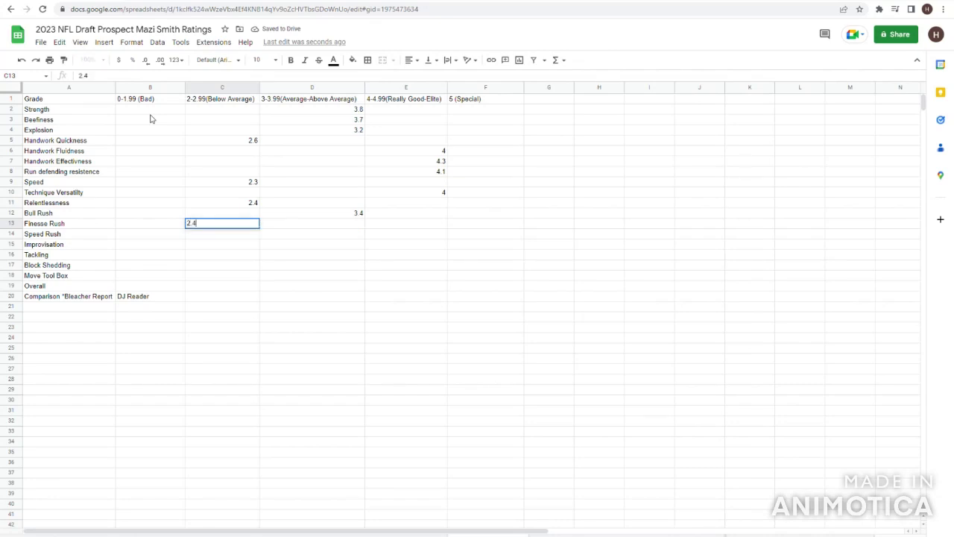
key("Up")
key("Up")
key("Up")
key("Down")
key("Down")
key("Down")
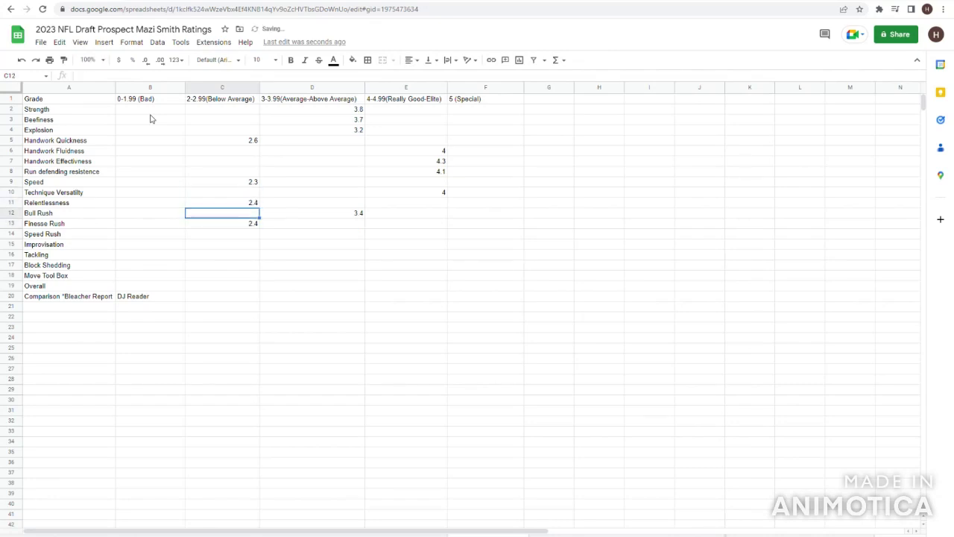
Enter a Speed Rush grade of 2 in the 2-2.99 (Below Average) column.
key("Down")
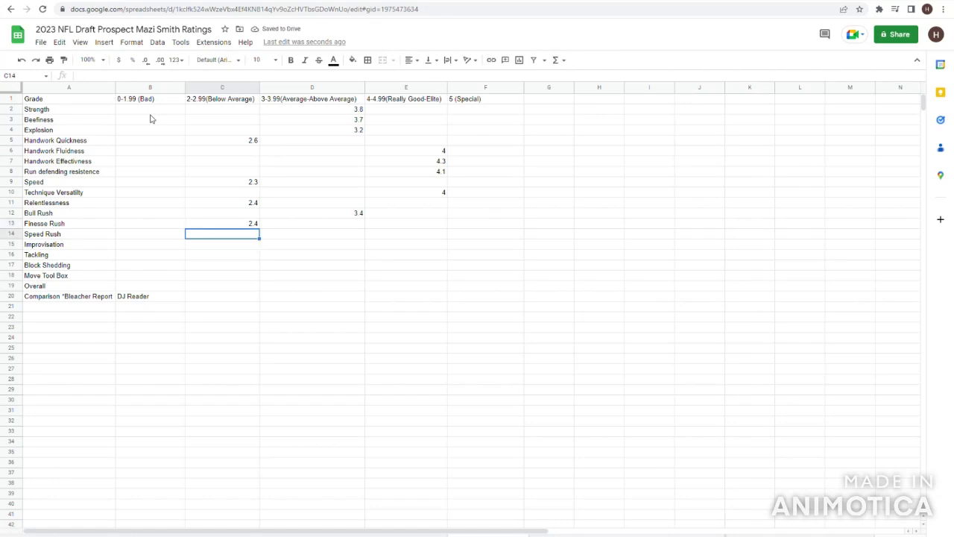
type("2")
key("Left")
Enter an Improvisation grade of 3.1 in the 3-3.99 (Average-Above Average) column.
key("Down")
key("Right")
key("Right")
key("Left")
key("Right")
type("3")
key("Up")
key("Up")
key("Up")
key("Up")
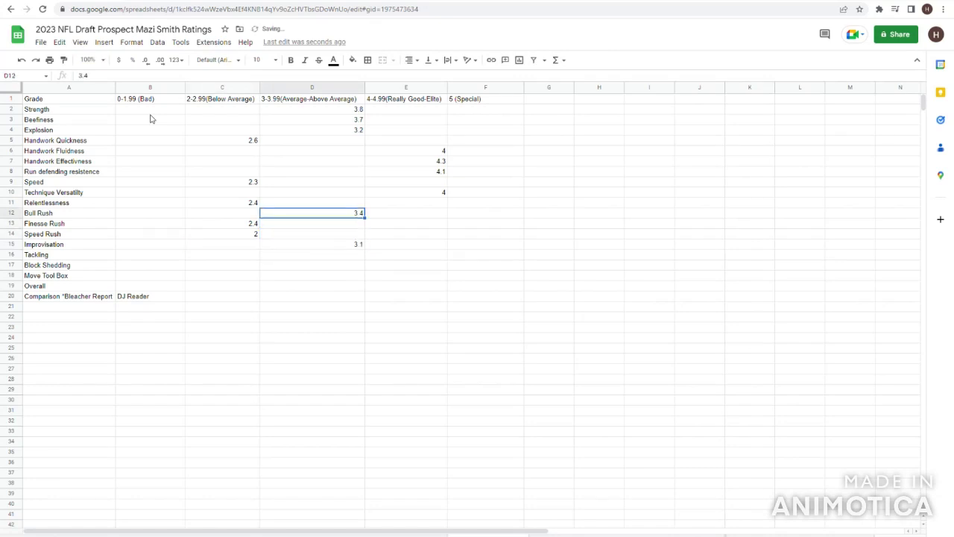
key("Left")
key("Down")
key("Down")
key("Down")
key("Down")
key("Right")
key("Right")
key("Left")
key("Left")
key("Left")
key("Right")
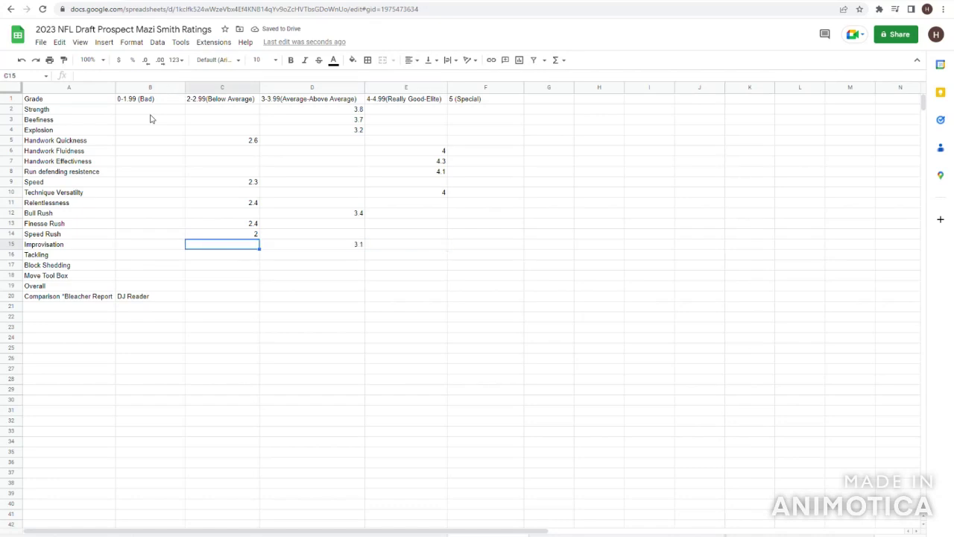
Enter a Tackling grade of 3.5 in the 3-3.99 (Average-Above Average) column.
key("Right")
key("Down")
key("Left")
key("Right")
type("3.5")
key("Right")
key("Left")
key("Left")
key("Left")
key("Right")
key("Right")
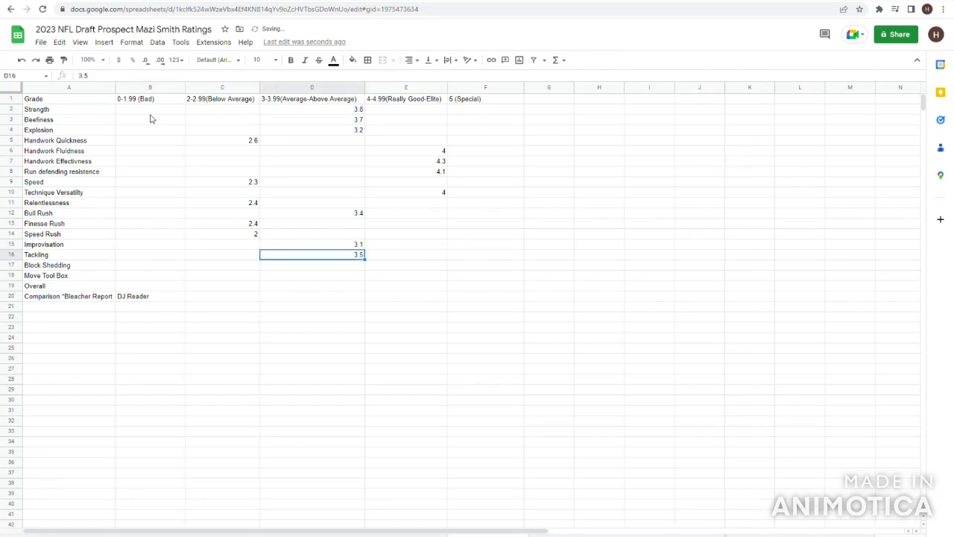
Enter a Block Shedding grade of 3.6 in the 3-3.99 (Average-Above Average) column.
key("Down")
key("Left")
key("Left")
key("Left")
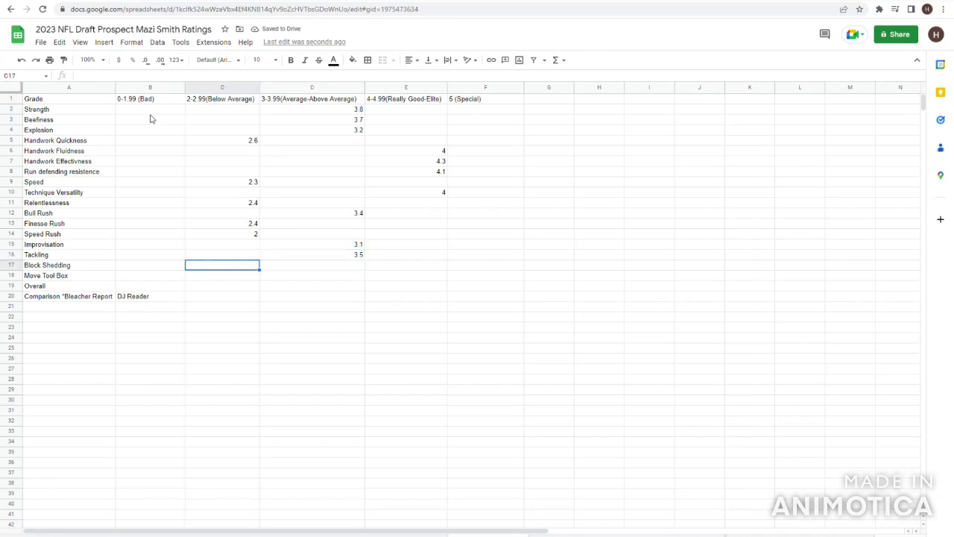
key("Right")
key("Right")
key("Right")
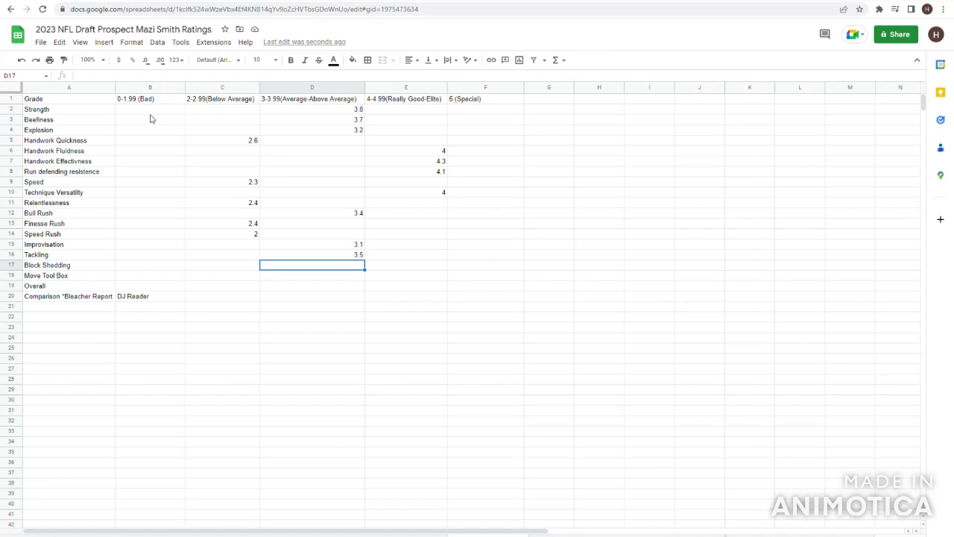
type("3.6")
key("Left")
key("Right")
key("Right")
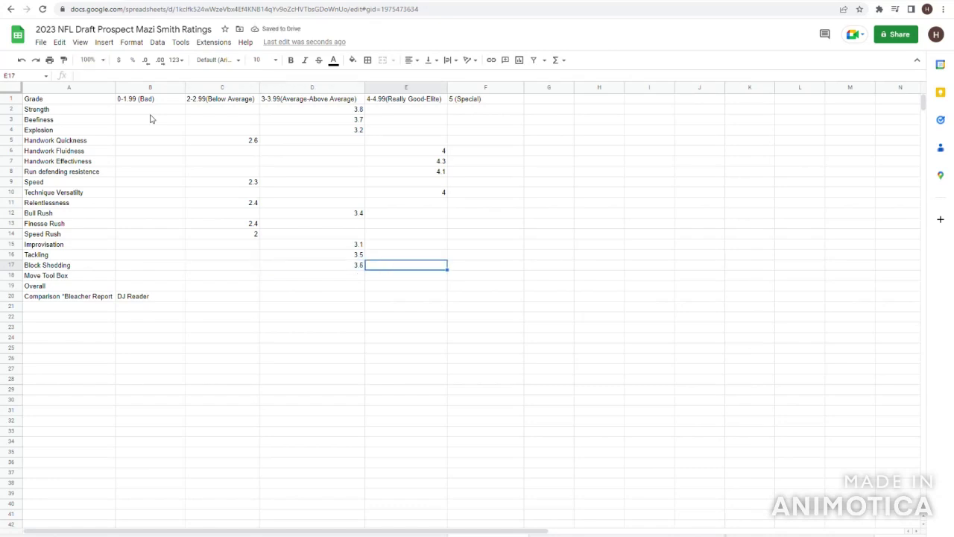
key("Left")
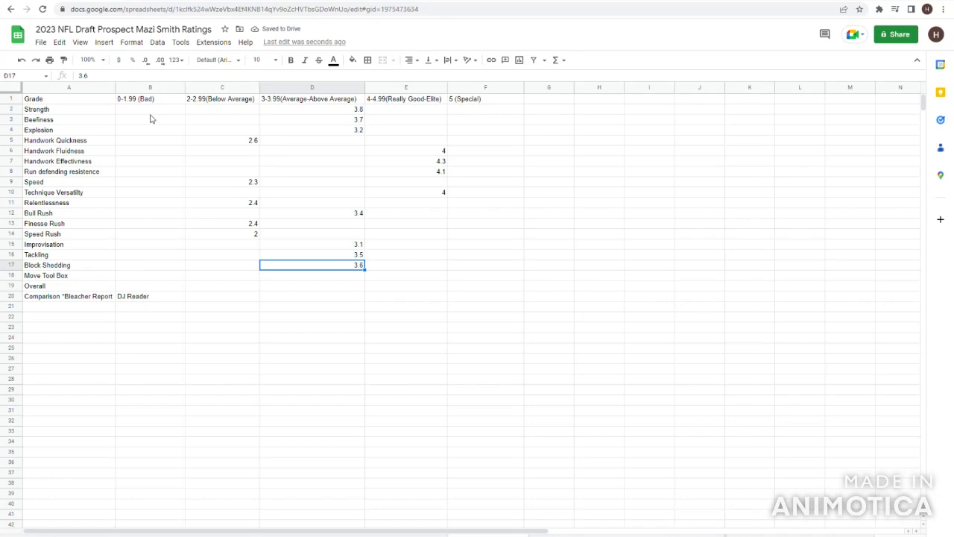
Review the category grades entered so far before rating the Move Tool Box row.
key("Down")
key("Down")
key("Left")
key("Up")
key("Right")
key("Up")
key("Up")
key("Up")
key("Up")
key("Up")
key("Up")
key("Up")
key("Up")
key("Up")
key("Up")
key("Down")
key("Down")
key("Up")
key("Down")
key("Down")
key("Down")
key("Down")
key("Down")
key("Down")
key("Down")
key("Down")
key("Down")
key("Down")
key("Down")
key("Down")
key("Down")
key("Down")
key("Up")
key("Up")
key("Up")
key("Up")
key("Up")
key("Up")
key("Up")
key("Up")
key("Up")
key("Up")
key("Down")
key("Down")
key("Down")
key("Down")
key("Down")
key("Down")
key("Up")
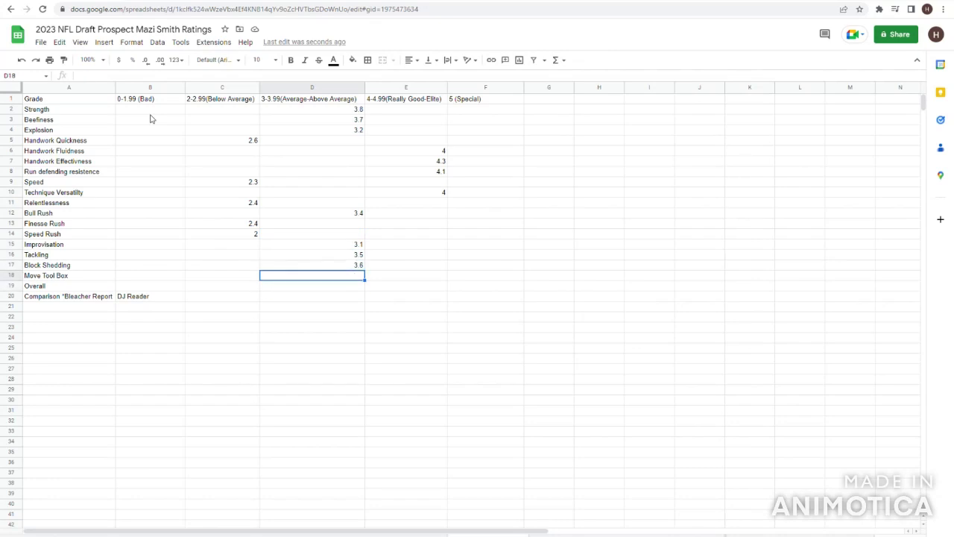
Enter a Move Tool Box grade of 3.3 and an Overall rating of 3.28 in the 3-3.99 (Average-Above Average) column.
type("3.3")
key("Return")
key("Up")
key("Down")
key("Left")
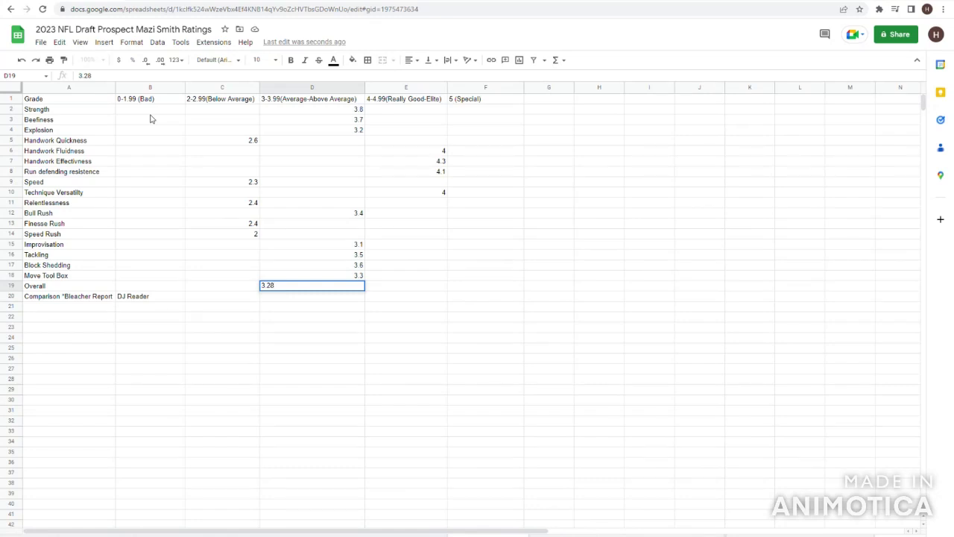
Review the completed category grades from Strength through Move Tool Box alongside the Overall rating.
key("Up")
key("Up")
key("Up")
key("Up")
key("Up")
key("Up")
key("Up")
key("Up")
key("Up")
key("Up")
key("Up")
key("Up")
key("Up")
key("Up")
key("Up")
key("Up")
key("Up")
key("Up")
key("Down")
key("Down")
key("Down")
key("Down")
key("Down")
key("Down")
key("Down")
key("Down")
key("Down")
key("Down")
key("Down")
key("Down")
key("Down")
key("Down")
key("Down")
key("Down")
key("Down")
key("Down")
key("Down")
key("Down")
key("Up")
key("Up")
key("Up")
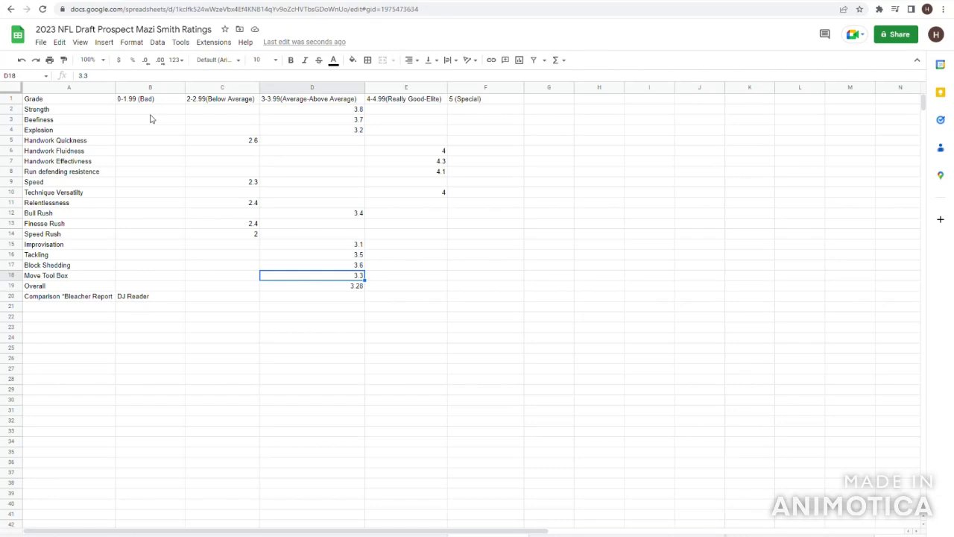
Examine the pass-rush grades for Bull Rush, Finesse Rush and Speed Rush, and compare them with the Overall rating.
key("Up")
key("Up")
key("Up")
key("Up")
key("Up")
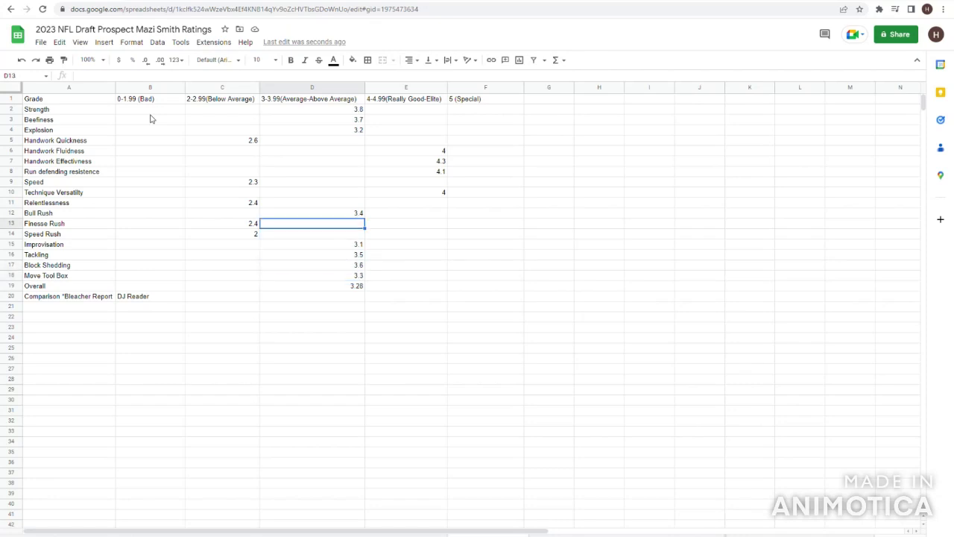
key("Left")
key("Up")
key("Up")
key("Down")
key("Down")
key("Down")
key("Left")
key("Left")
key("Up")
key("Right")
key("Right")
key("Right")
key("Down")
key("Down")
key("Down")
key("Down")
key("Down")
key("Down")
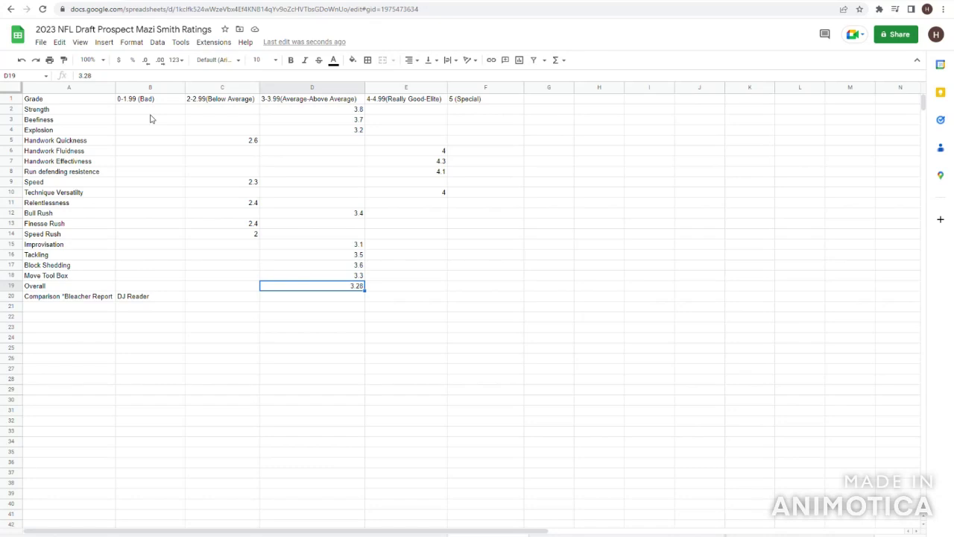
key("Up")
key("Up")
key("Up")
key("Up")
key("Up")
key("Up")
key("Up")
key("Up")
key("Up")
key("Up")
key("Up")
key("Up")
key("Up")
key("Up")
key("Up")
key("Up")
key("Up")
key("Up")
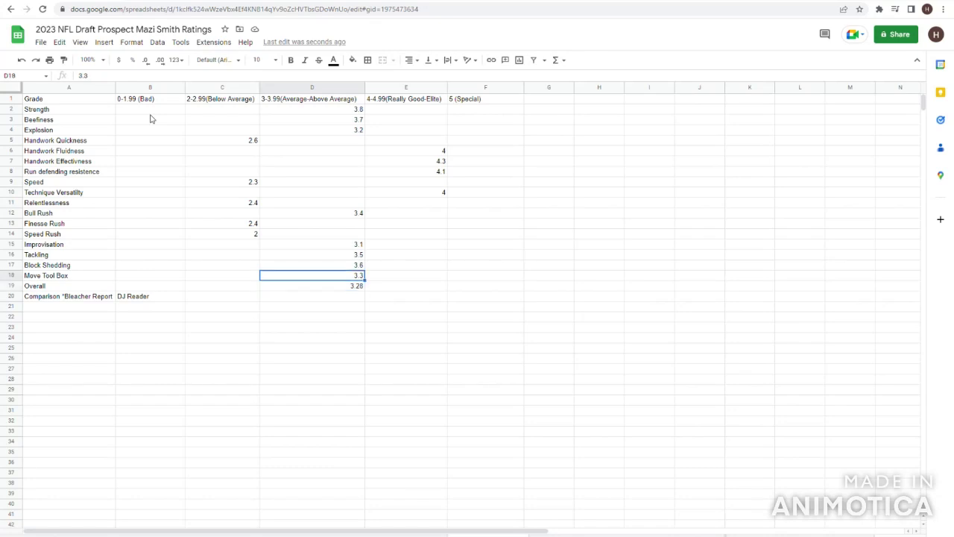
key("Down")
key("Down")
key("Down")
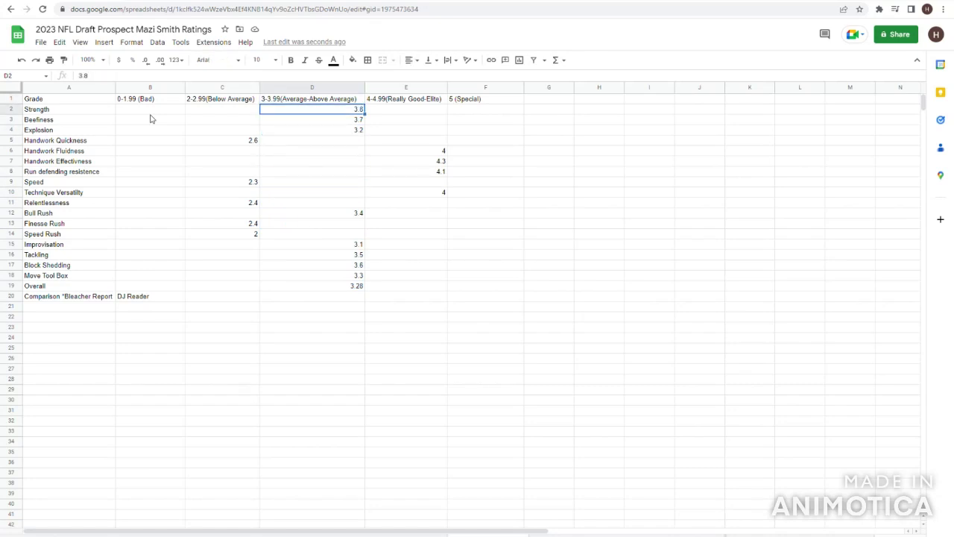
key("Left")
key("Left")
key("Up")
key("Up")
key("Right")
key("Up")
key("Left")
key("Right")
key("Right")
key("Right")
key("Right")
key("Right")
key("Right")
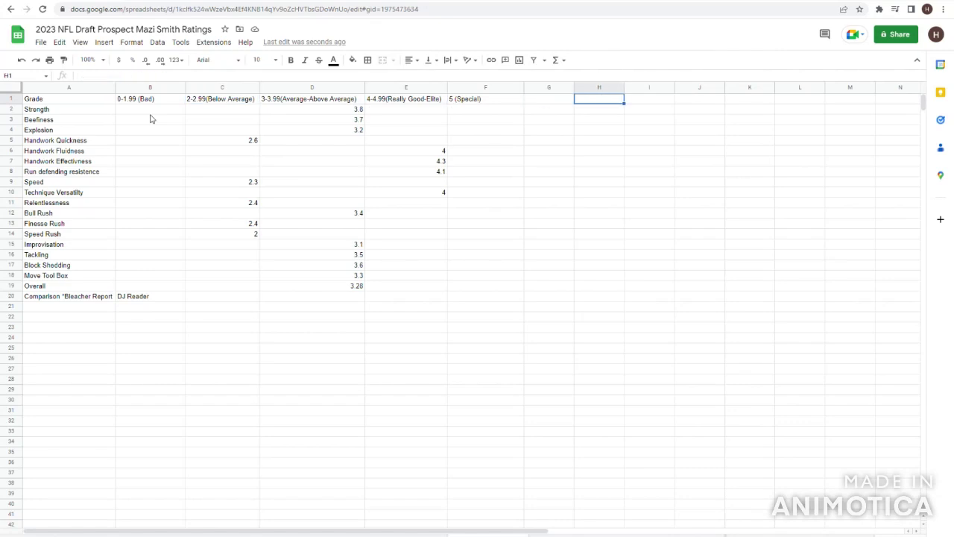
key("Left")
key("Down")
key("Up")
key("Down")
key("Down")
key("Down")
key("Down")
key("Down")
key("Down")
key("Down")
key("Down")
key("Down")
key("Down")
key("Down")
key("Down")
key("Down")
key("Down")
key("Down")
key("Down")
key("Down")
key("Down")
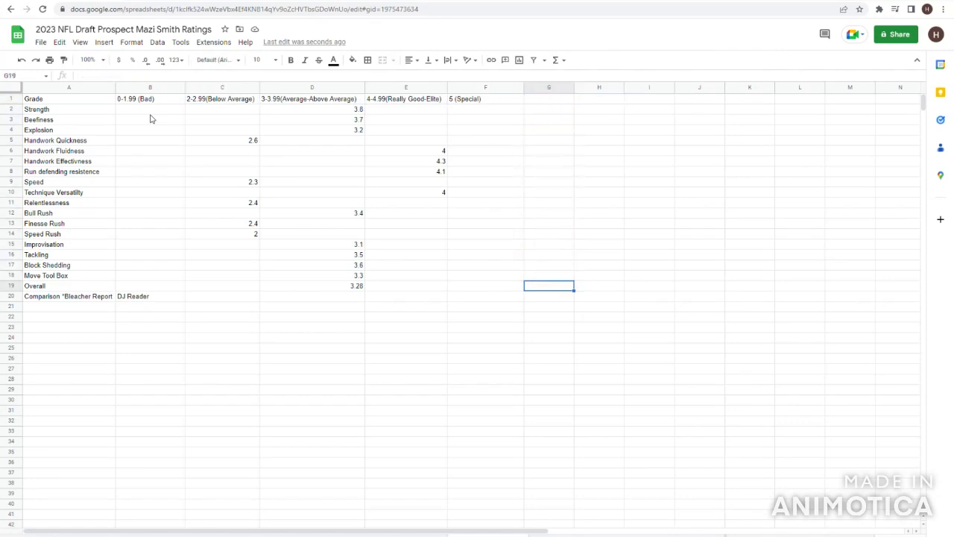
key("Left")
key("Left")
key("Left")
key("Up")
key("Up")
key("Up")
key("Up")
key("Up")
key("Up")
key("Up")
key("Up")
key("Up")
key("Up")
key("Up")
key("Up")
key("Up")
key("Up")
key("Up")
key("Up")
key("Up")
key("Up")
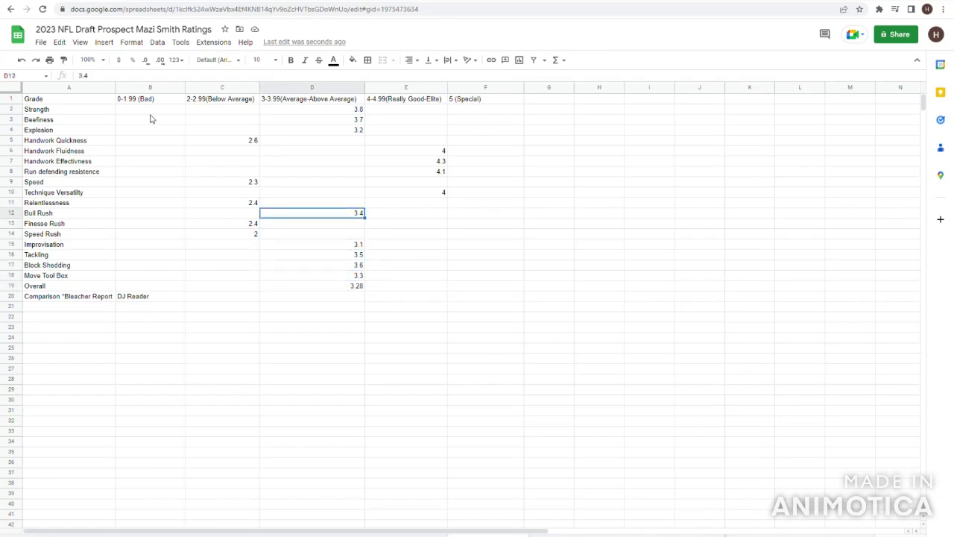
key("Down")
key("Down")
key("Down")
key("Down")
key("Down")
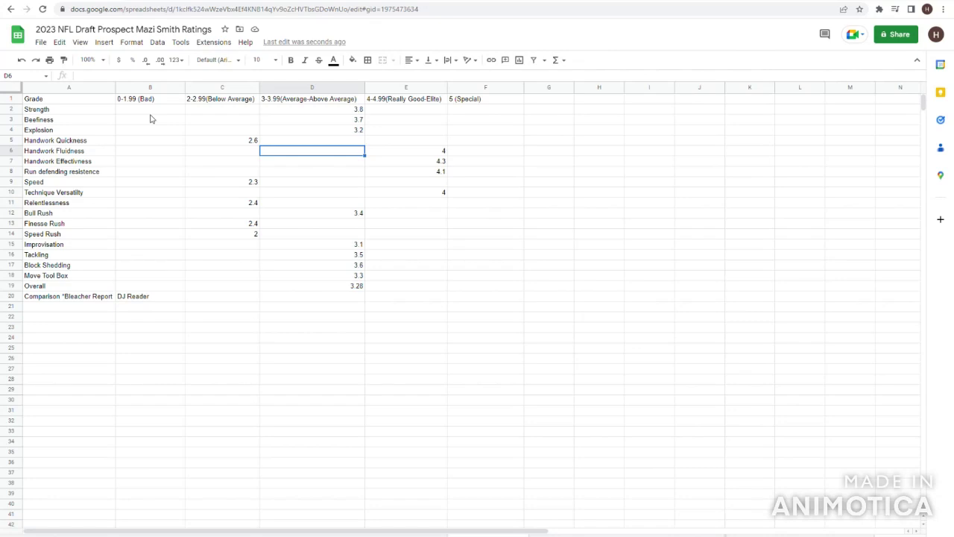
Review the grades from Handwork Fluidness down to Overall, along with the Bleacher Report player comparison in the last row.
key("Down")
key("Down")
key("Down")
key("Down")
key("Down")
key("Down")
key("Down")
key("Down")
key("Down")
key("Down")
key("Down")
key("Down")
key("Down")
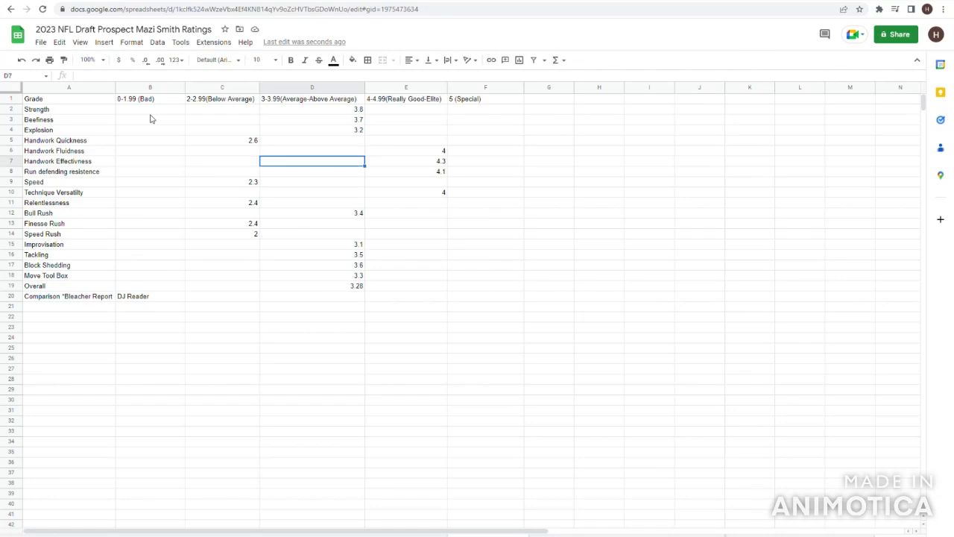
key("Down")
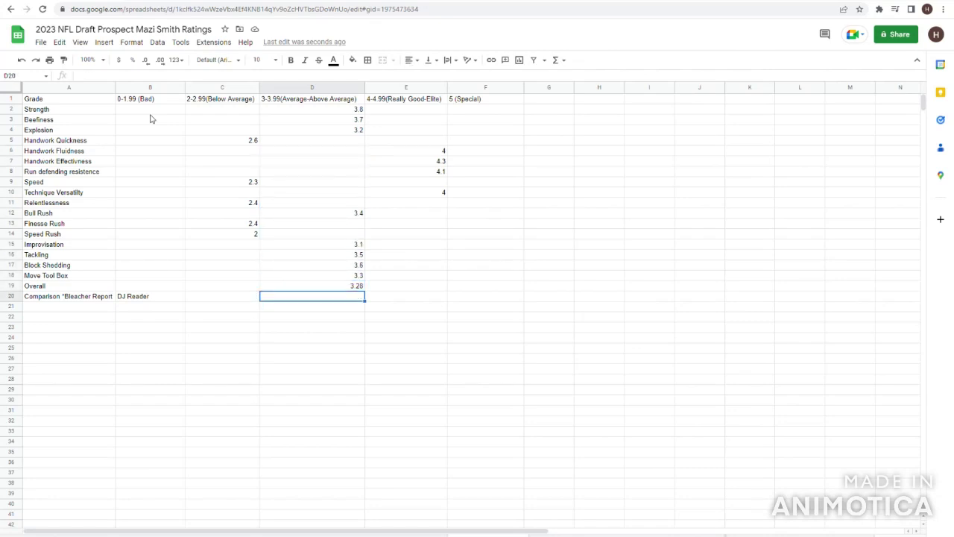
key("Left")
key("Left")
key("Right")
key("Right")
key("Up")
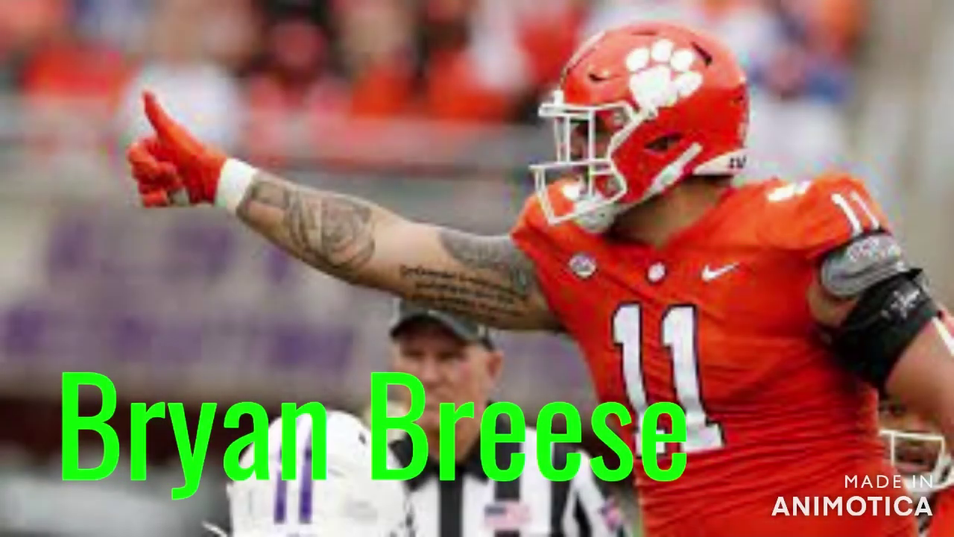